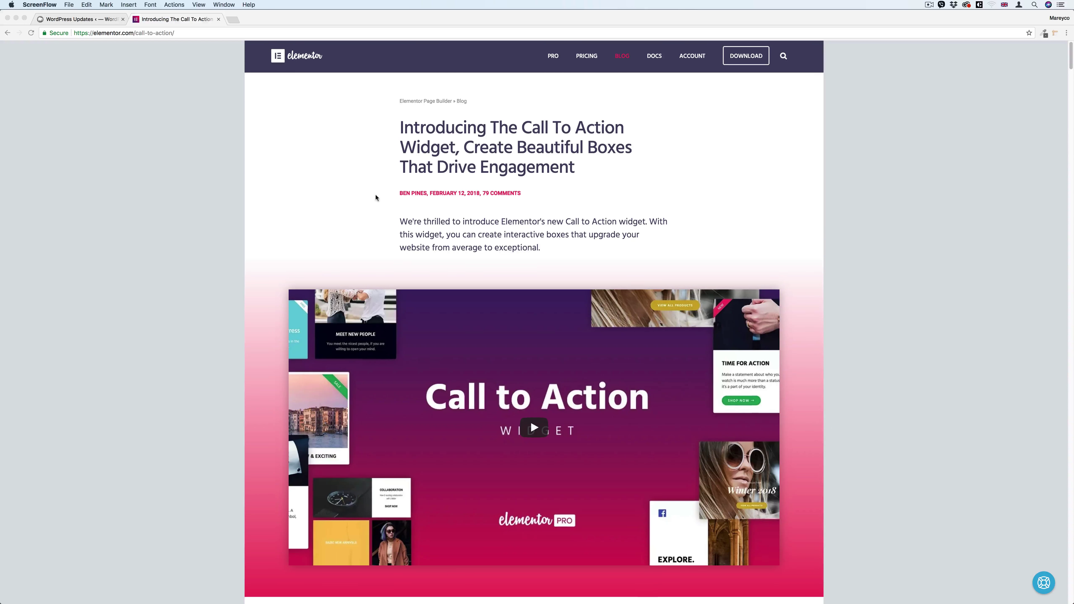
# - Update the Elementor Pro plugin from the WordPress Updates page to version 1.14.0
pyautogui.scroll(-2, 381, 196)
pyautogui.click(87, 18)
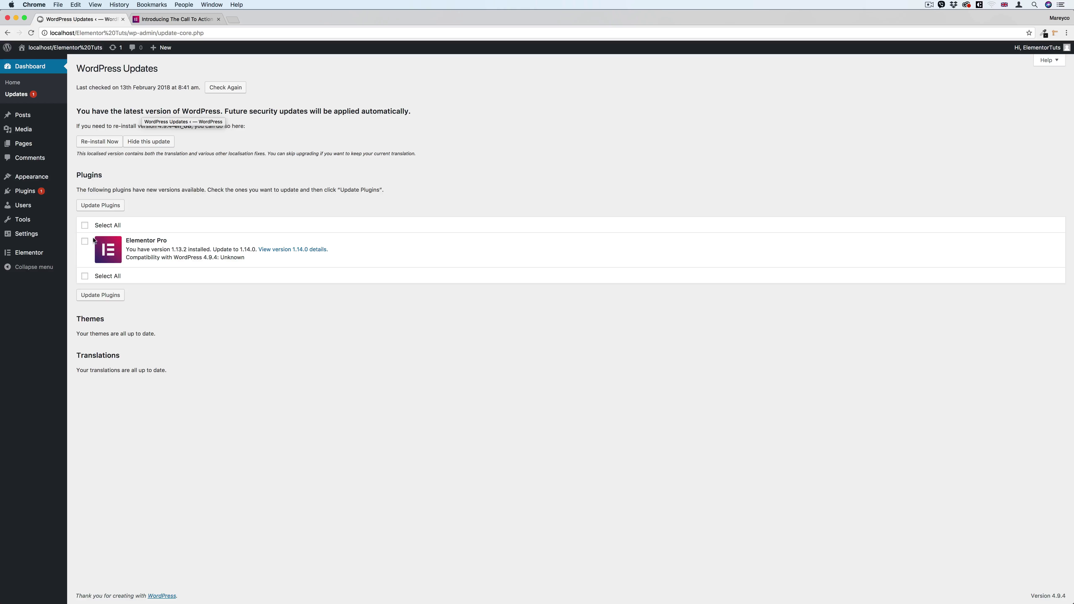
pyautogui.click(111, 295)
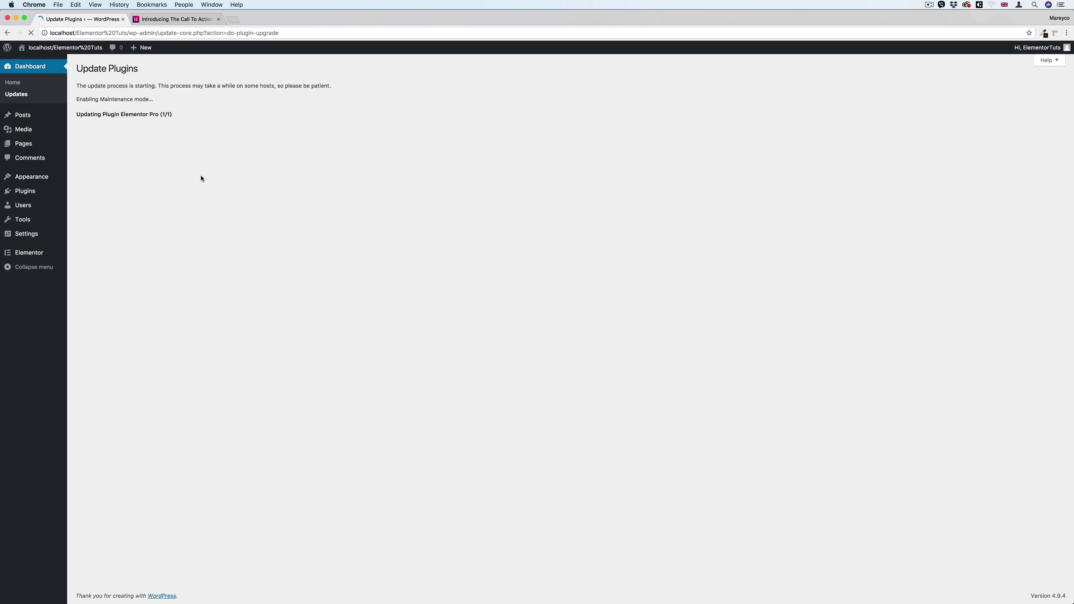
# - Look through the Elementor blog post on the Call to Action widget, examining its example boxes, hover animations, and blend and filter effects
pyautogui.click(173, 18)
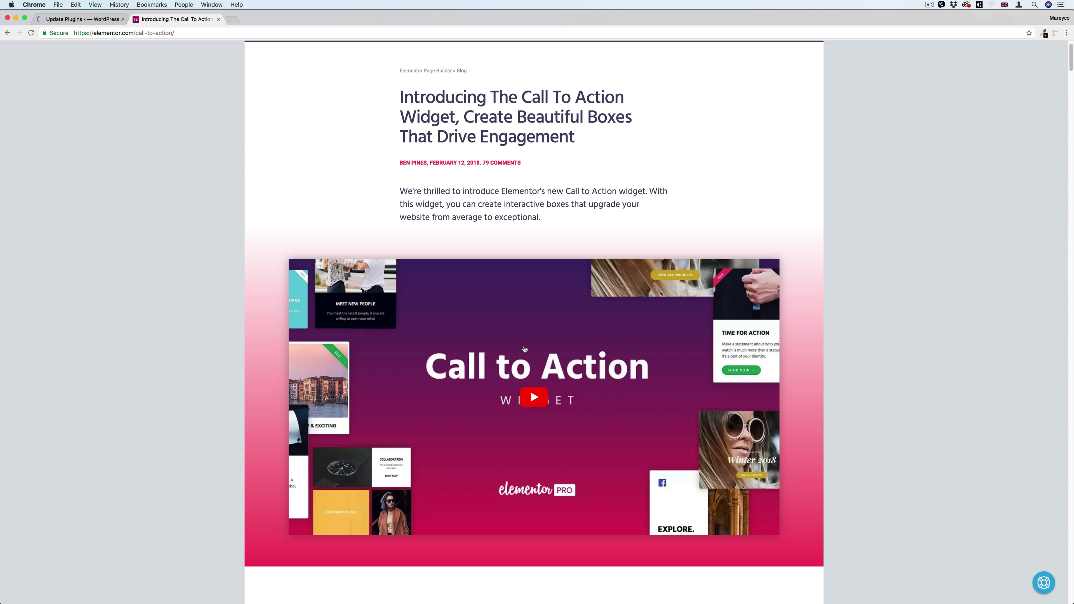
pyautogui.scroll(-5, 342, 106)
pyautogui.scroll(2, 343, 110)
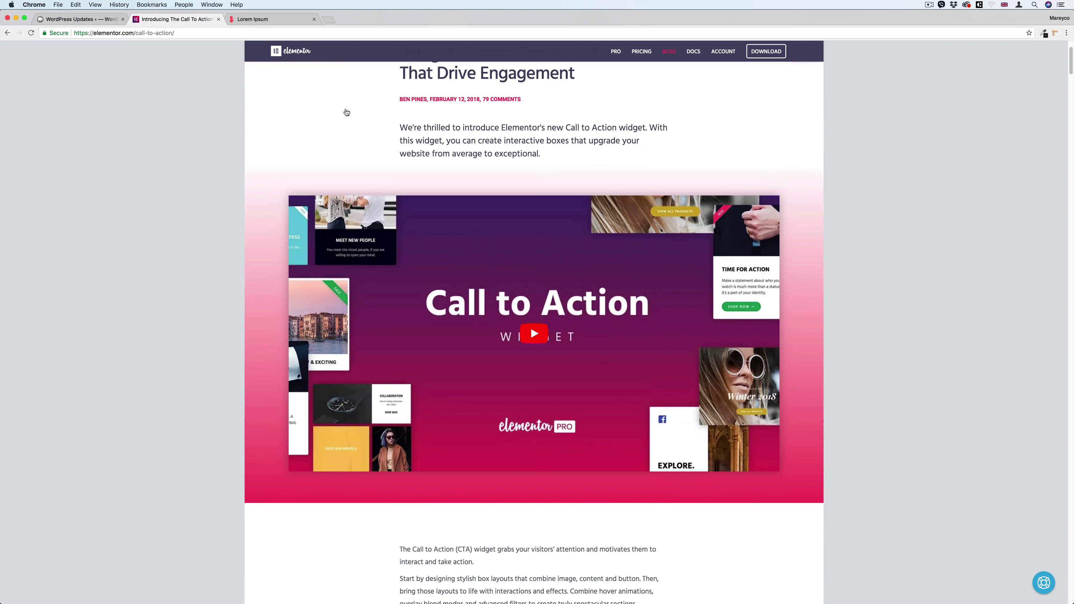
pyautogui.scroll(-10, 284, 120)
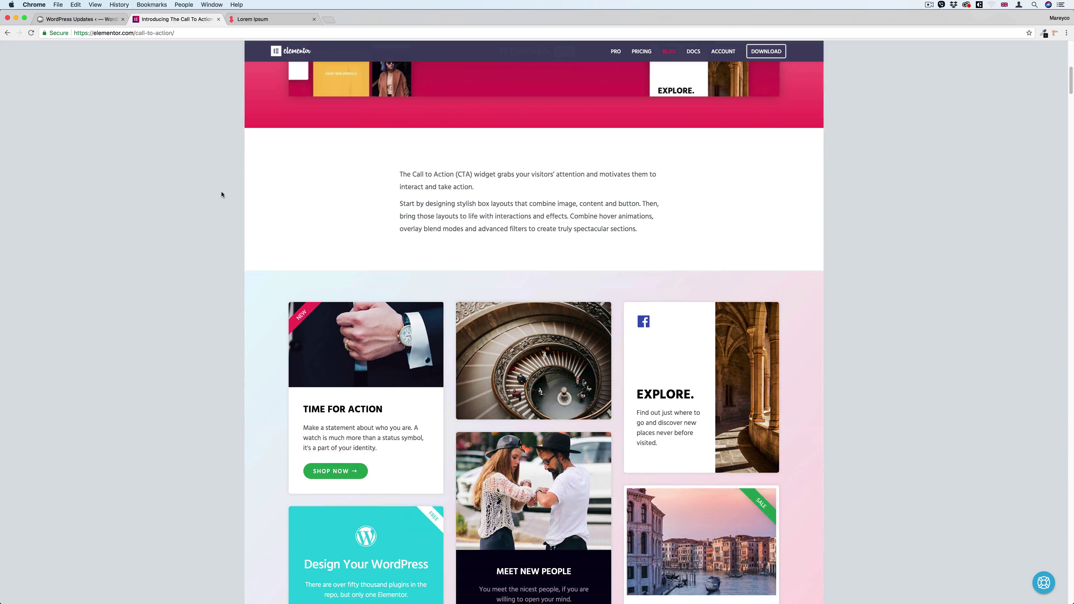
pyautogui.scroll(-4, 230, 232)
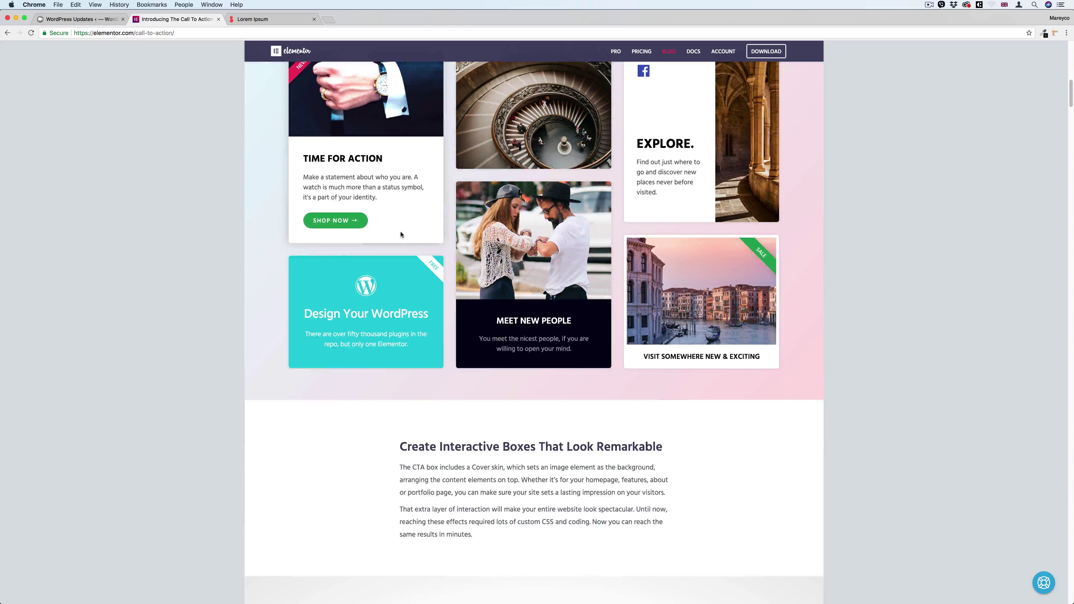
pyautogui.scroll(1, 480, 175)
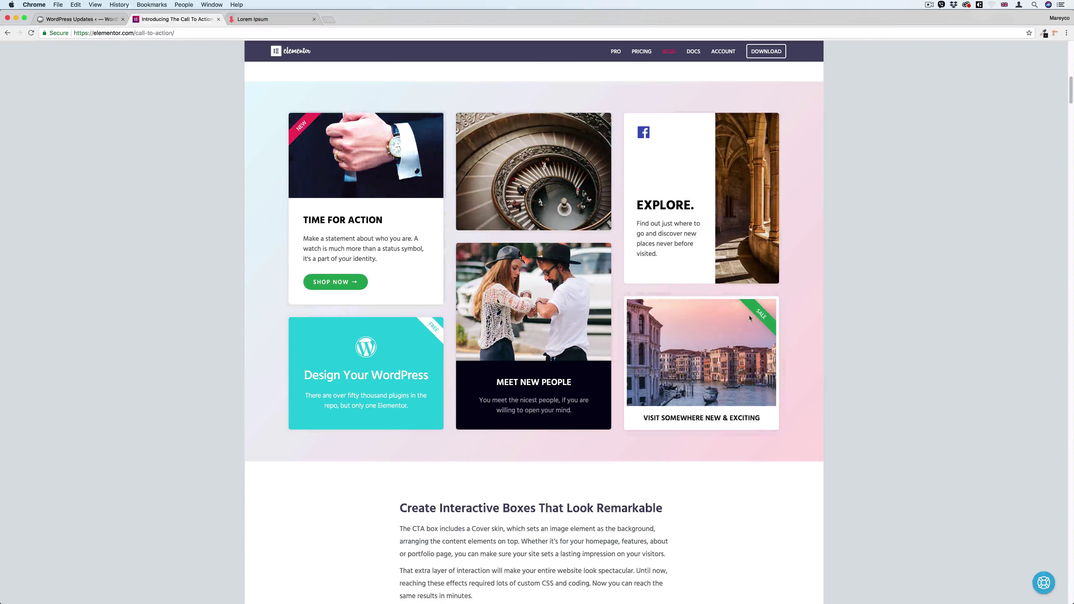
pyautogui.scroll(-5, 411, 246)
pyautogui.scroll(-5, 410, 245)
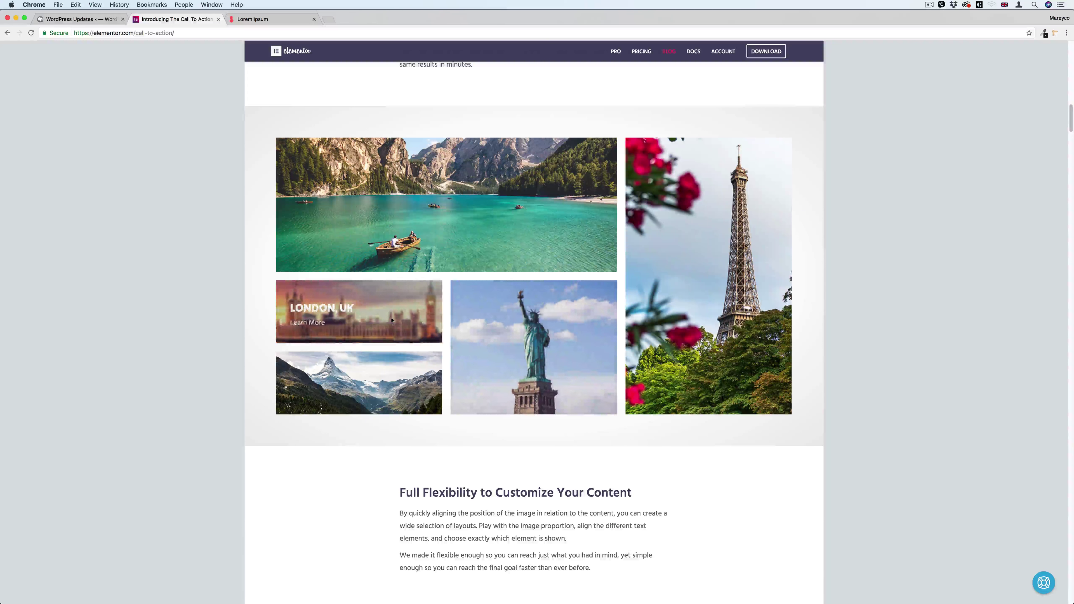
pyautogui.scroll(-5, 405, 324)
pyautogui.scroll(-3, 370, 306)
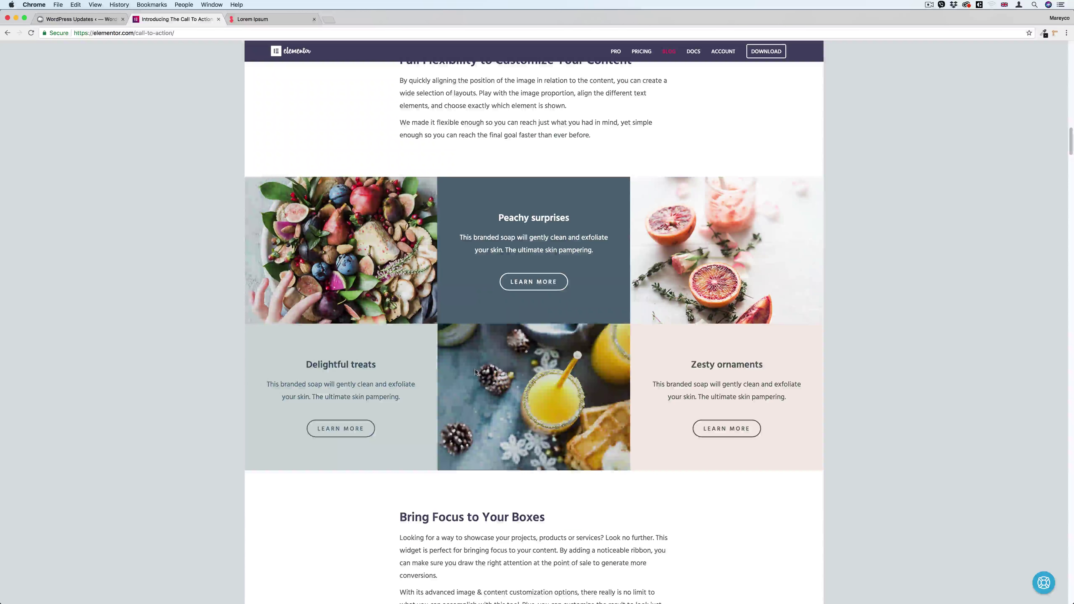
pyautogui.scroll(-9, 681, 298)
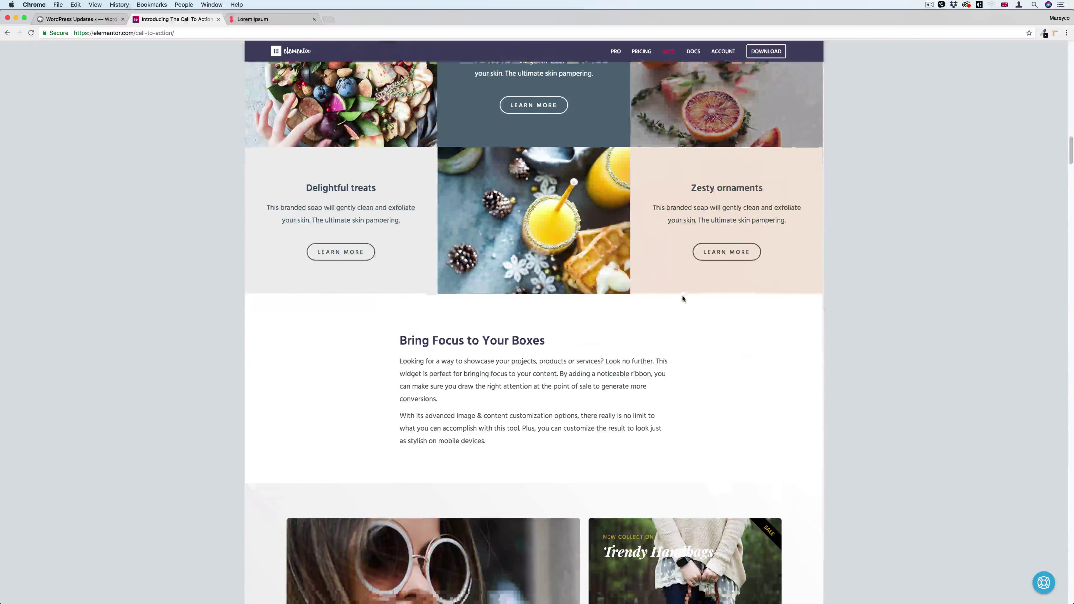
pyautogui.scroll(-7, 447, 320)
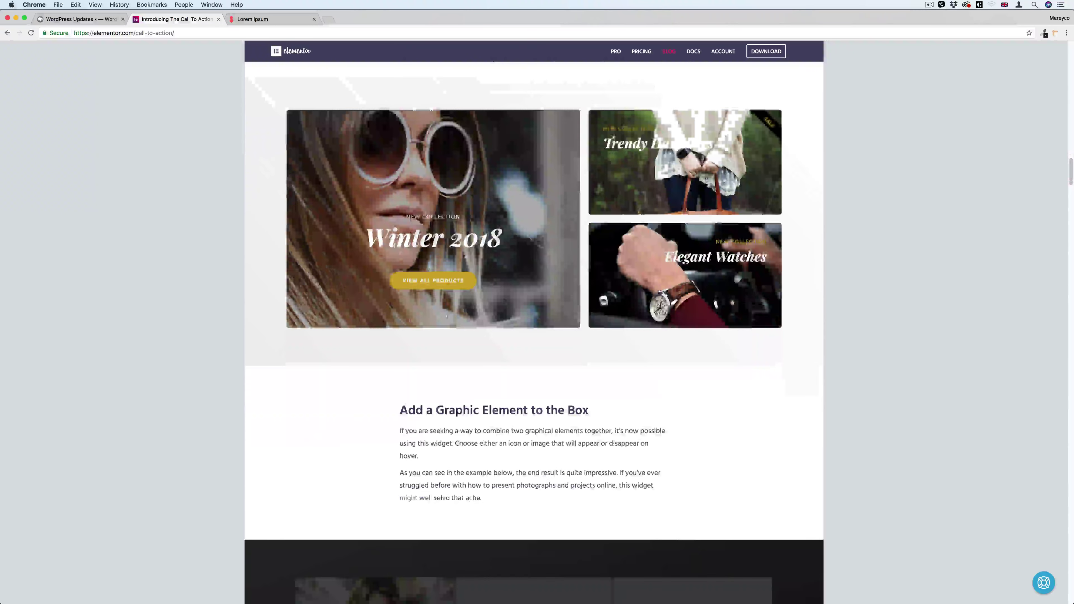
pyautogui.scroll(-1, 447, 321)
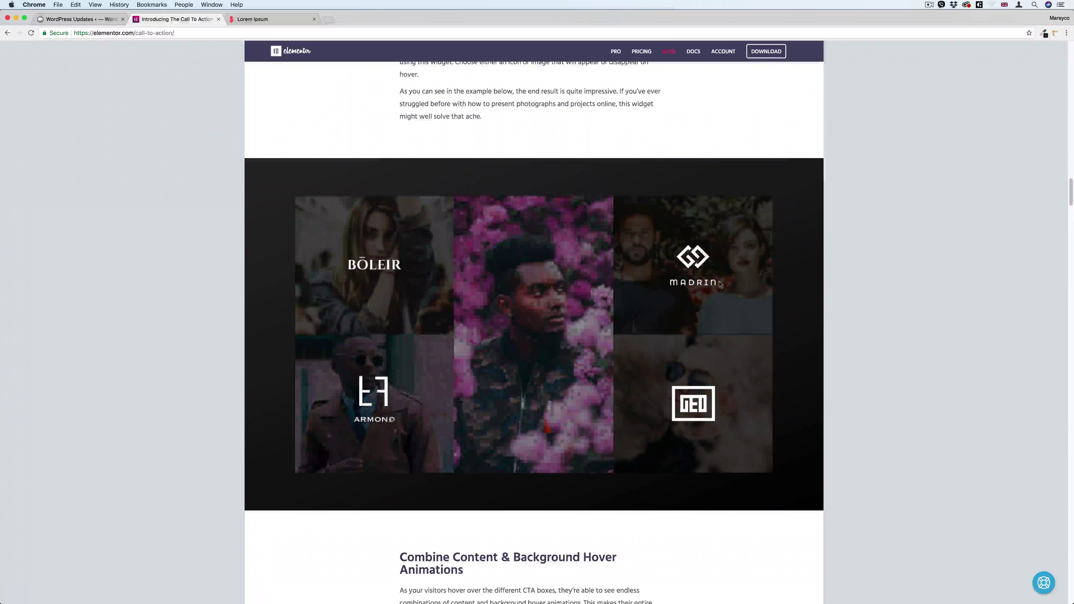
pyautogui.scroll(-10, 534, 322)
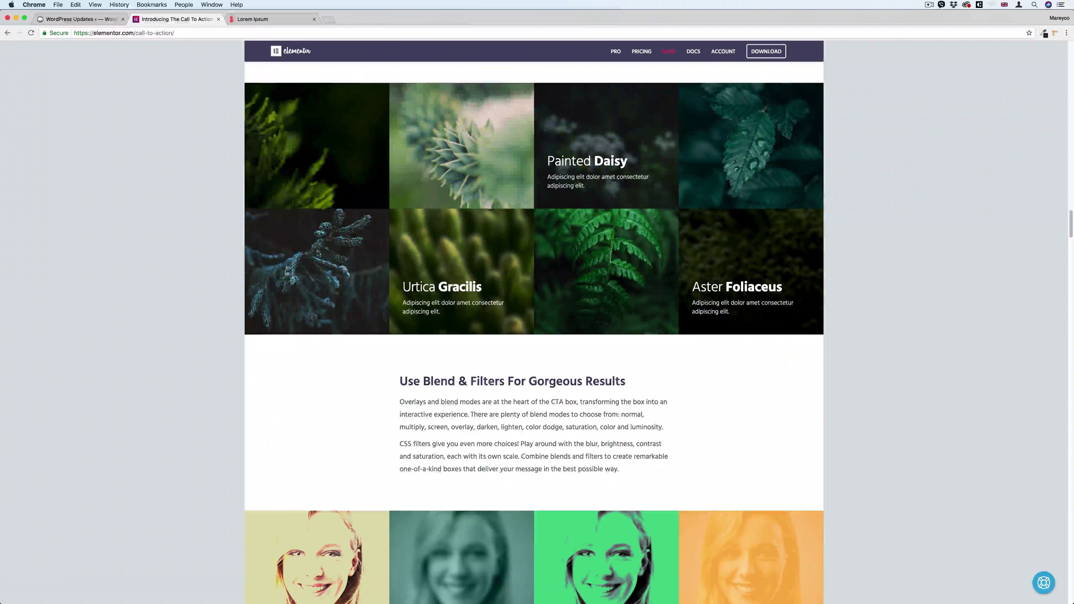
pyautogui.scroll(-6, 489, 272)
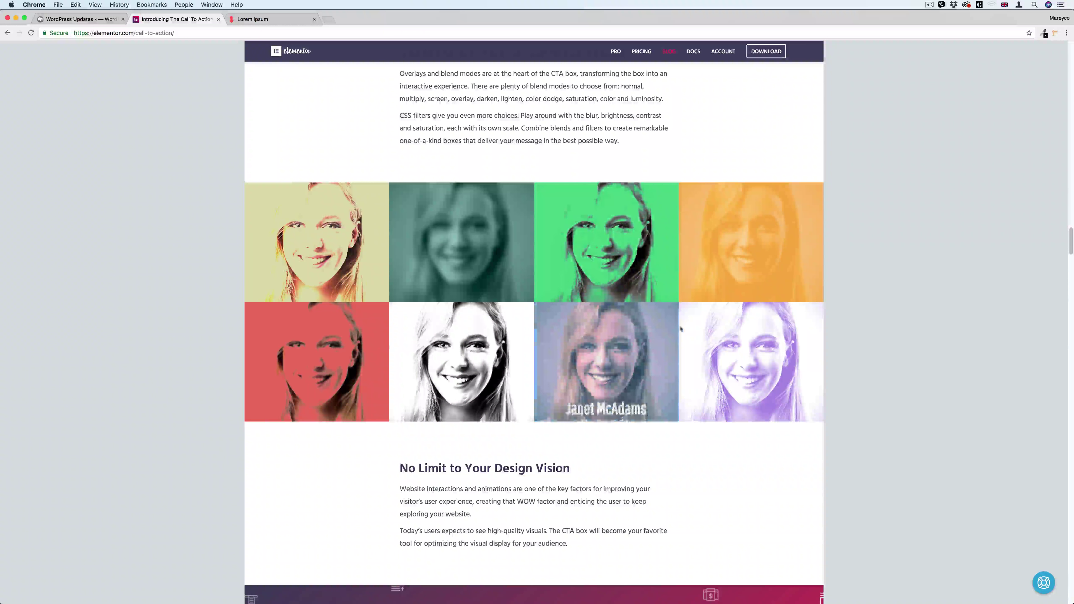
pyautogui.scroll(20, 730, 353)
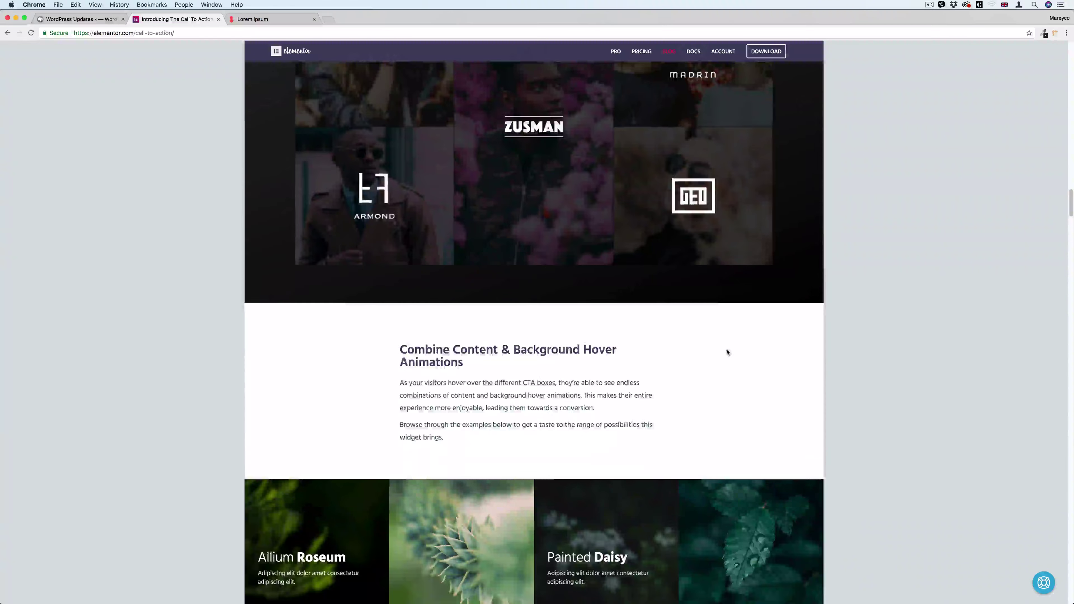
pyautogui.scroll(20, 726, 352)
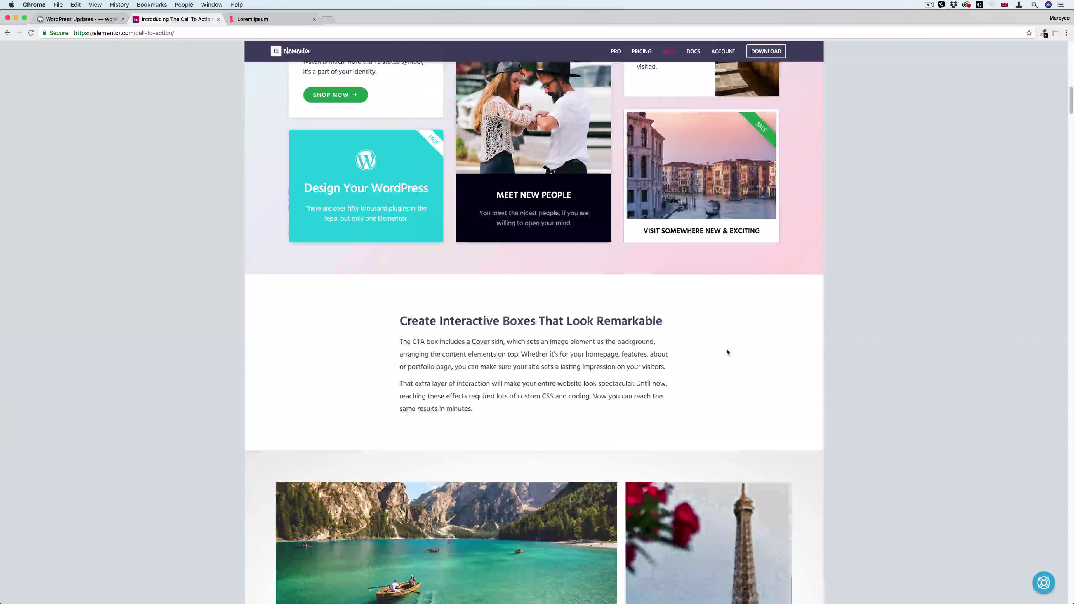
pyautogui.scroll(10, 727, 352)
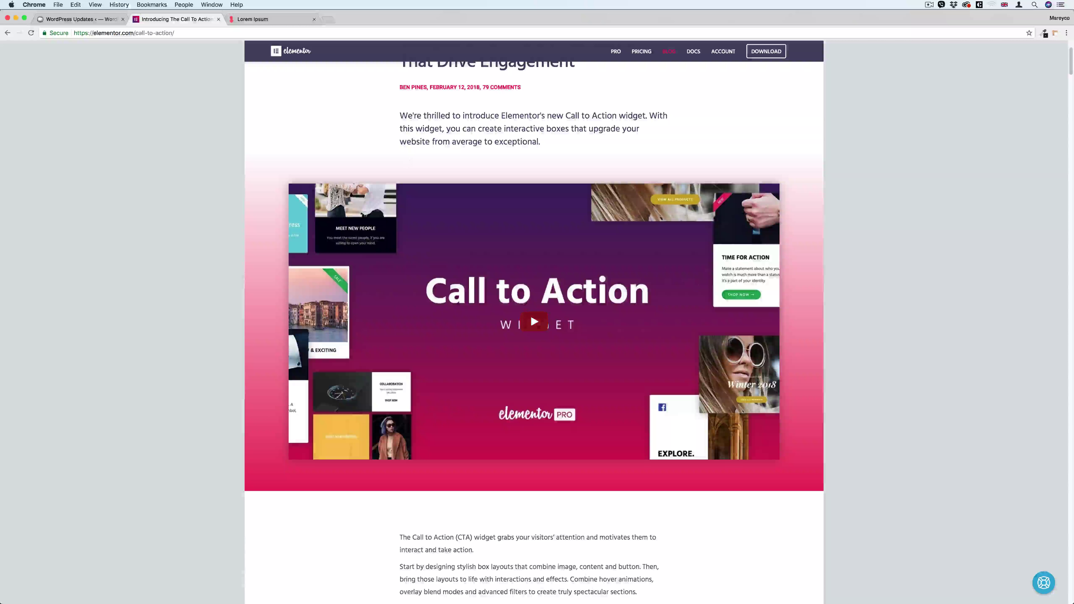
pyautogui.scroll(-3, 305, 230)
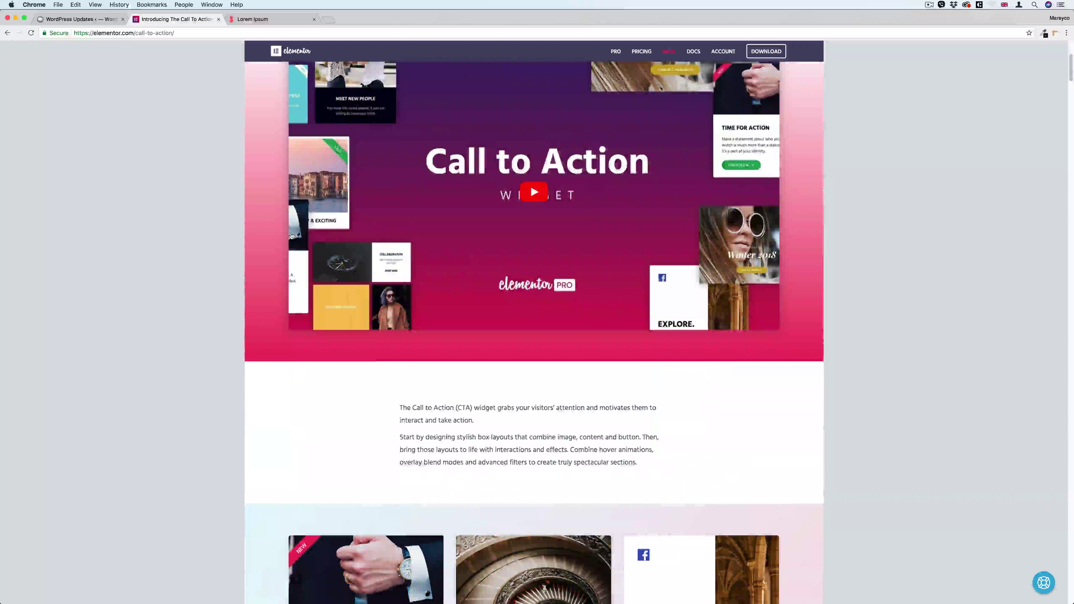
pyautogui.scroll(-8, 296, 235)
pyautogui.scroll(13, 290, 238)
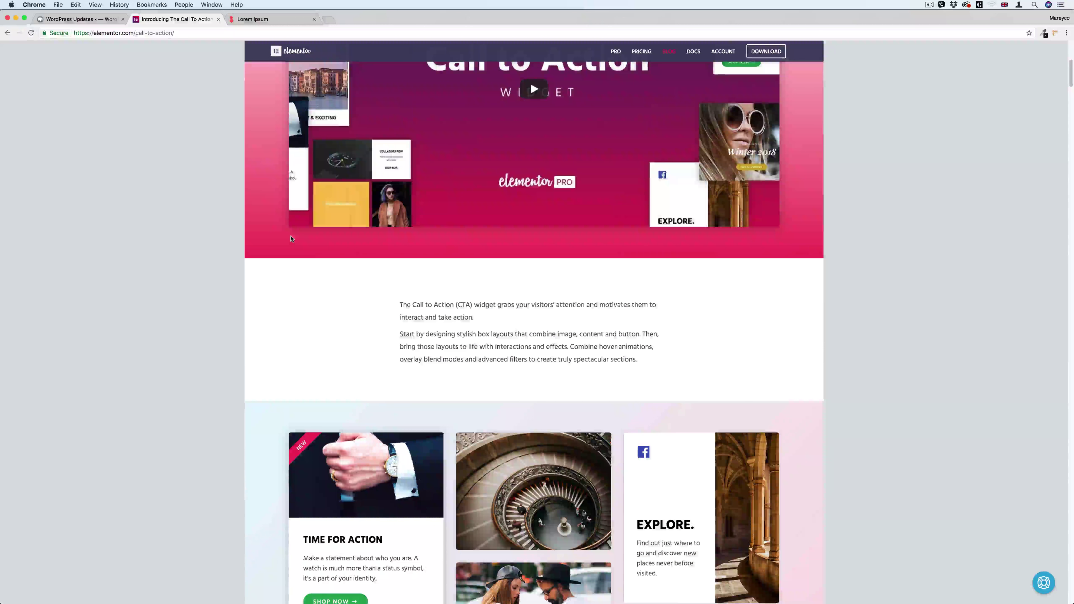
pyautogui.scroll(-4, 290, 238)
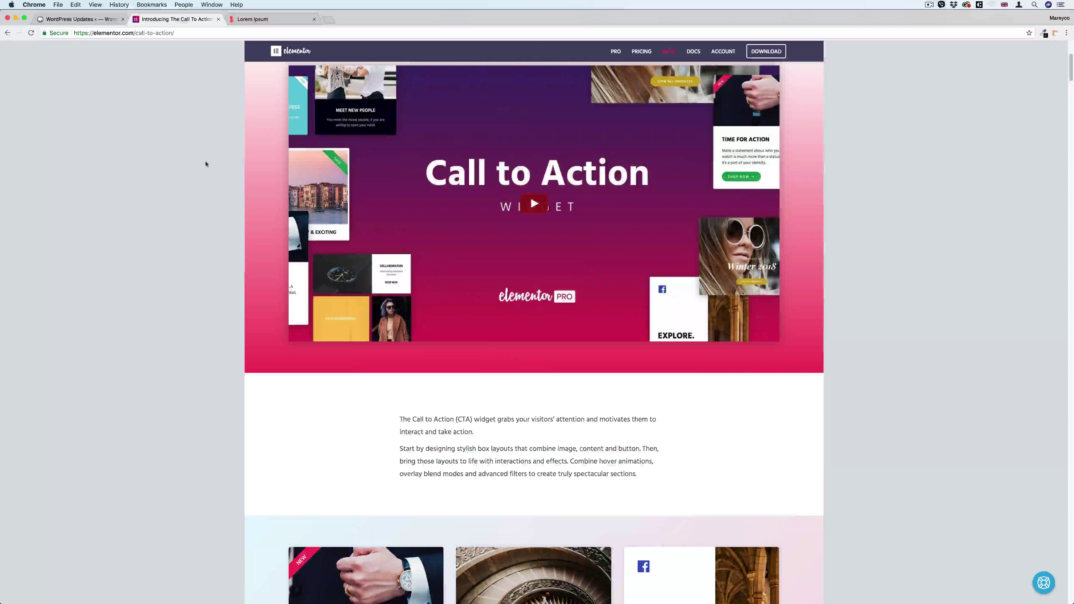
# - Create a new WordPress page titled "CTA Module" and publish it
pyautogui.click(82, 19)
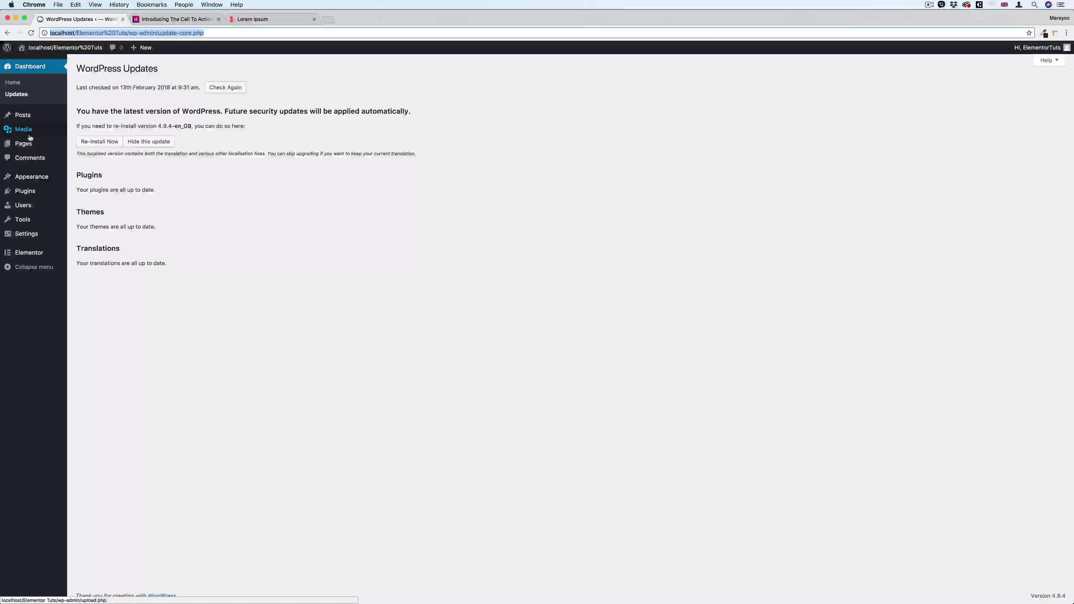
pyautogui.moveTo(24, 144)
pyautogui.click(84, 157)
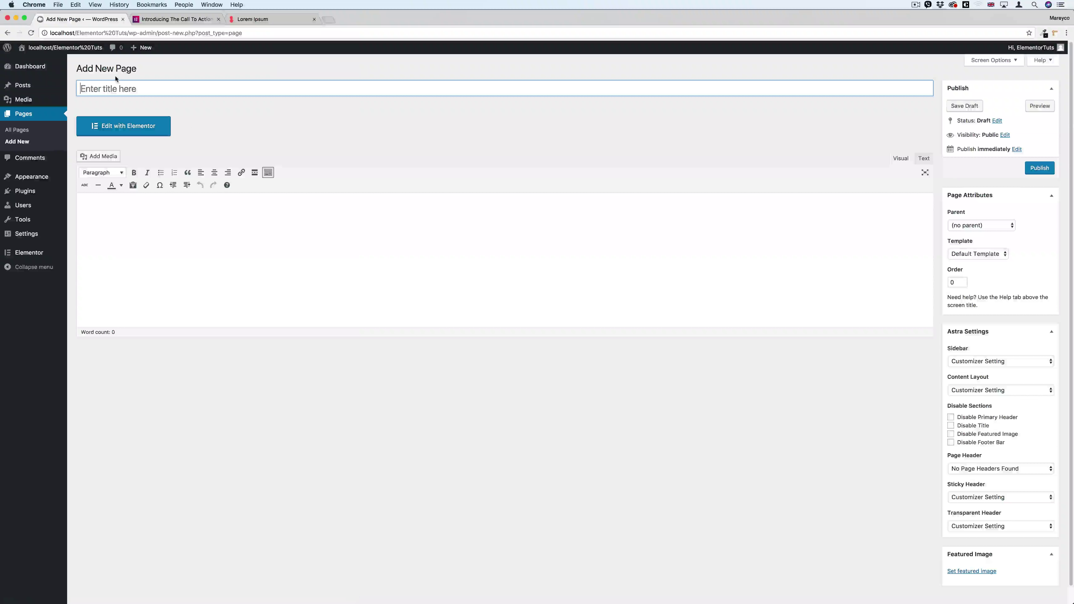
pyautogui.write('CT')
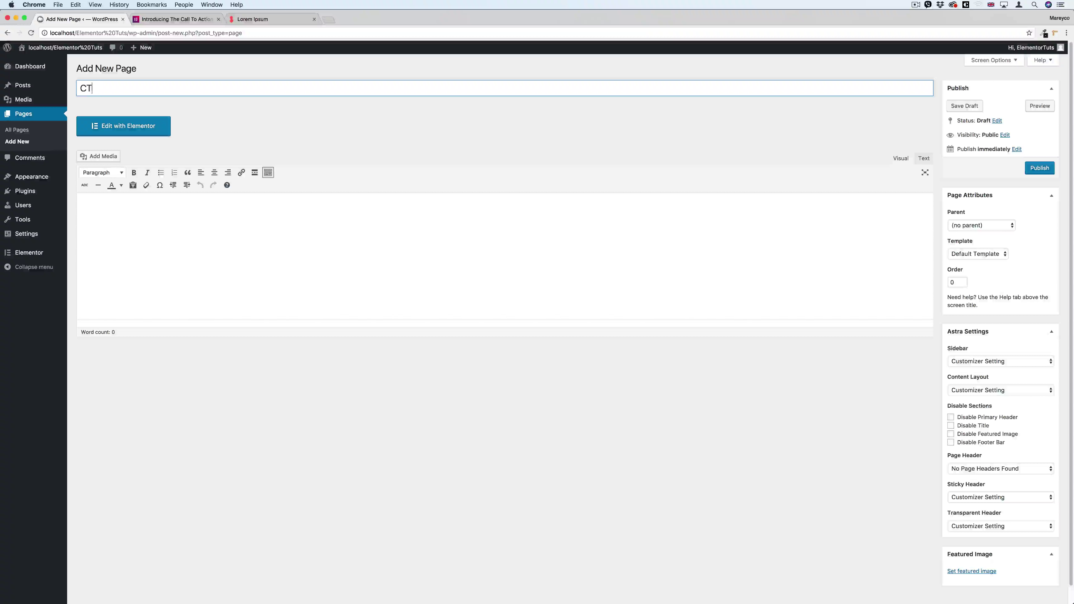
pyautogui.write('A M')
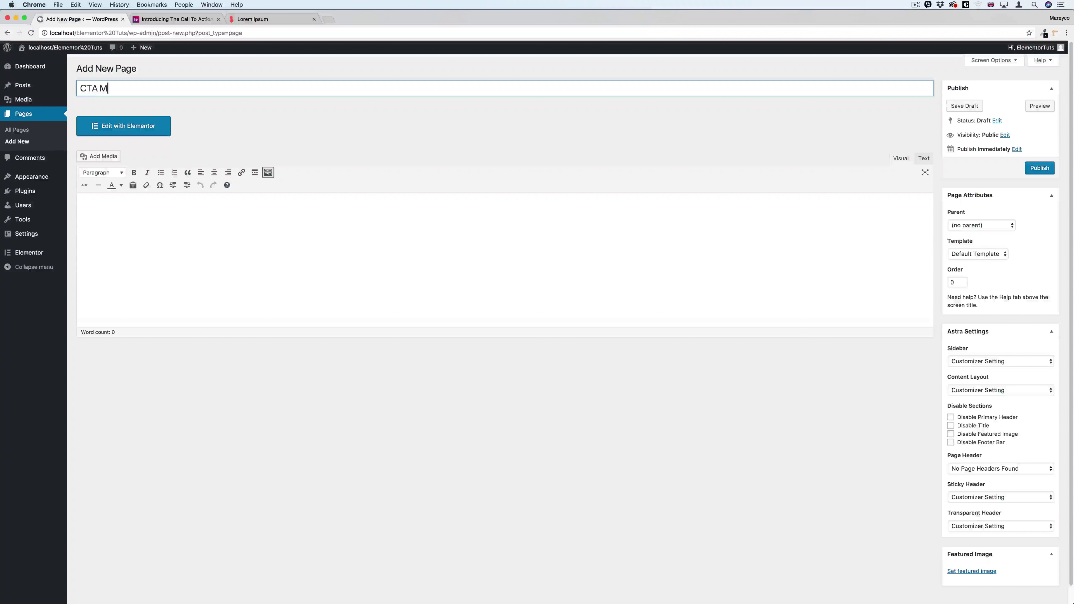
pyautogui.write('odule')
pyautogui.click(1038, 169)
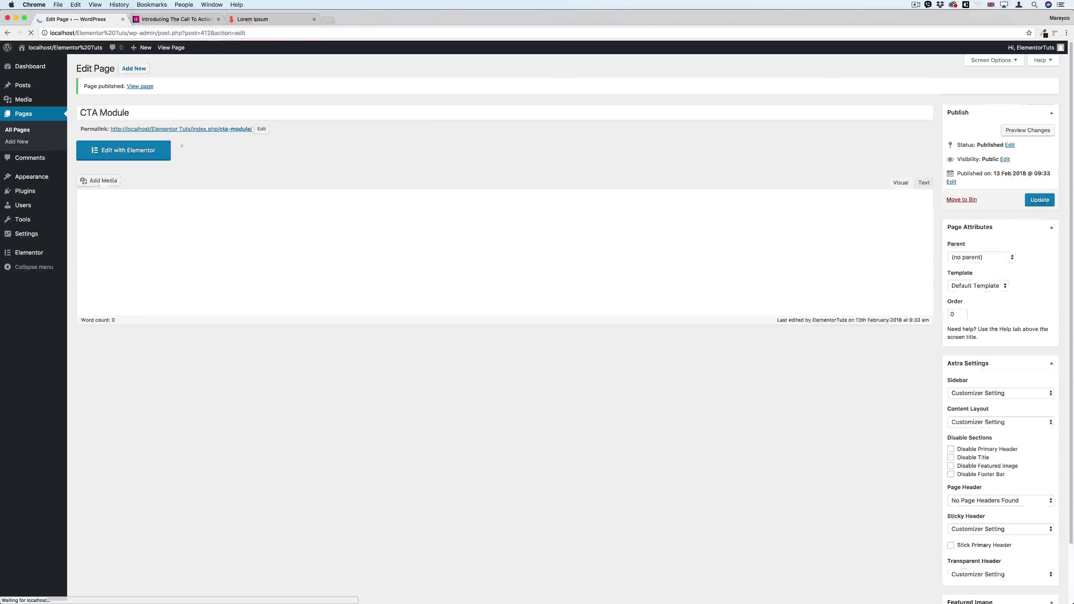
# - Open the CTA Module page in the Elementor editor and add a new single-column section
pyautogui.click(130, 157)
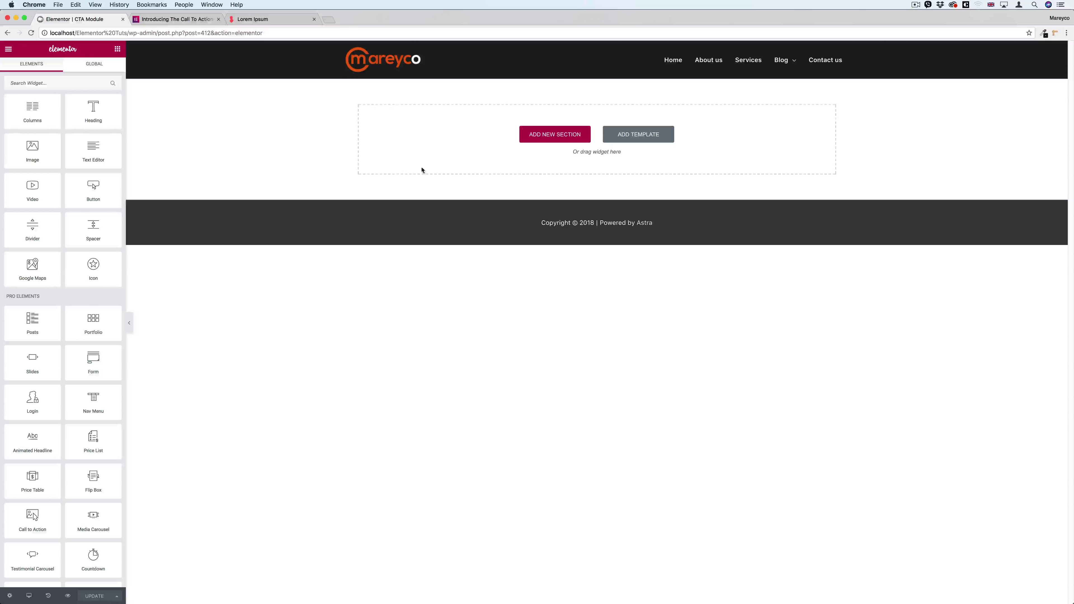
pyautogui.click(549, 138)
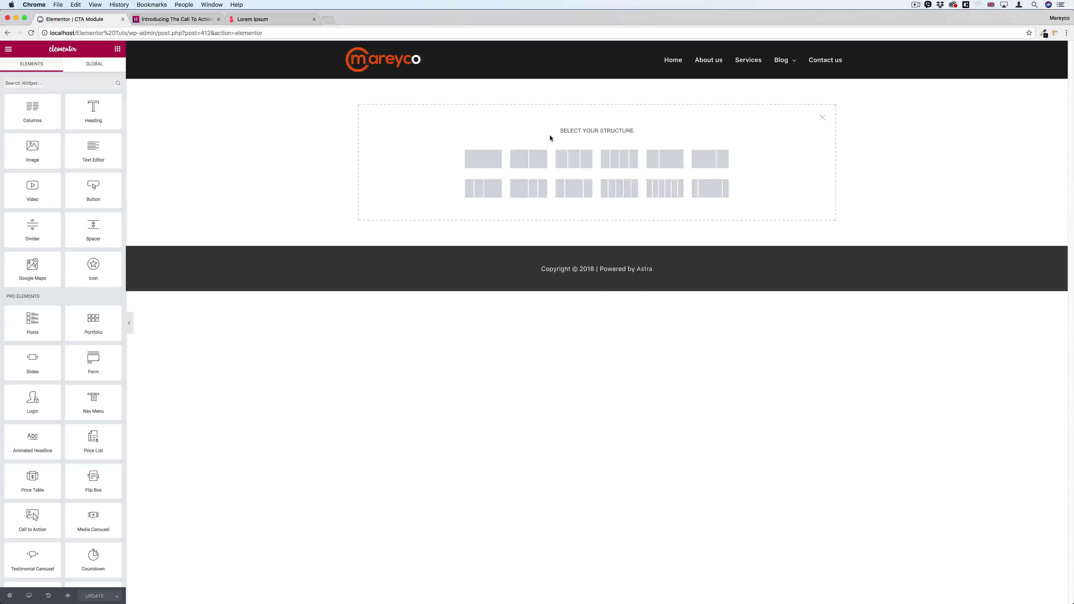
pyautogui.click(482, 159)
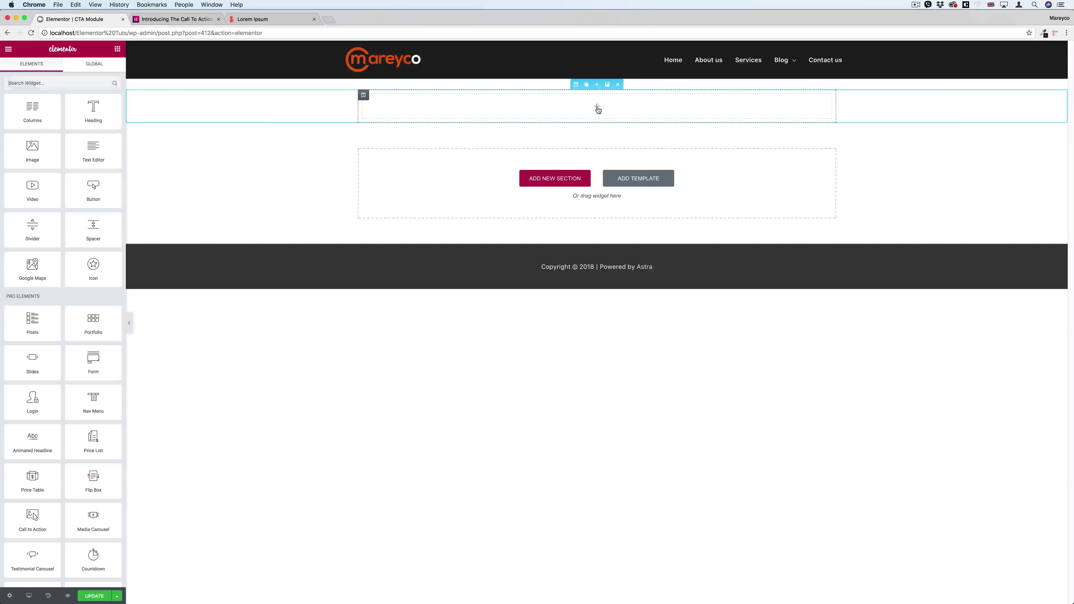
# - Place a Call to Action widget in the empty column of the new section
pyautogui.scroll(-5, 79, 195)
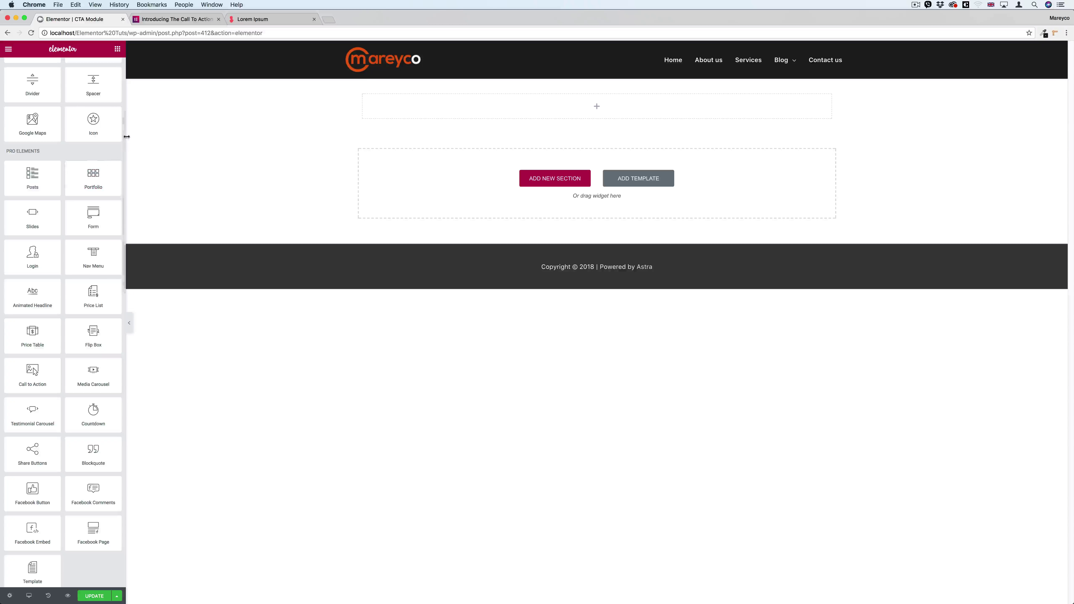
pyautogui.scroll(-4, 127, 169)
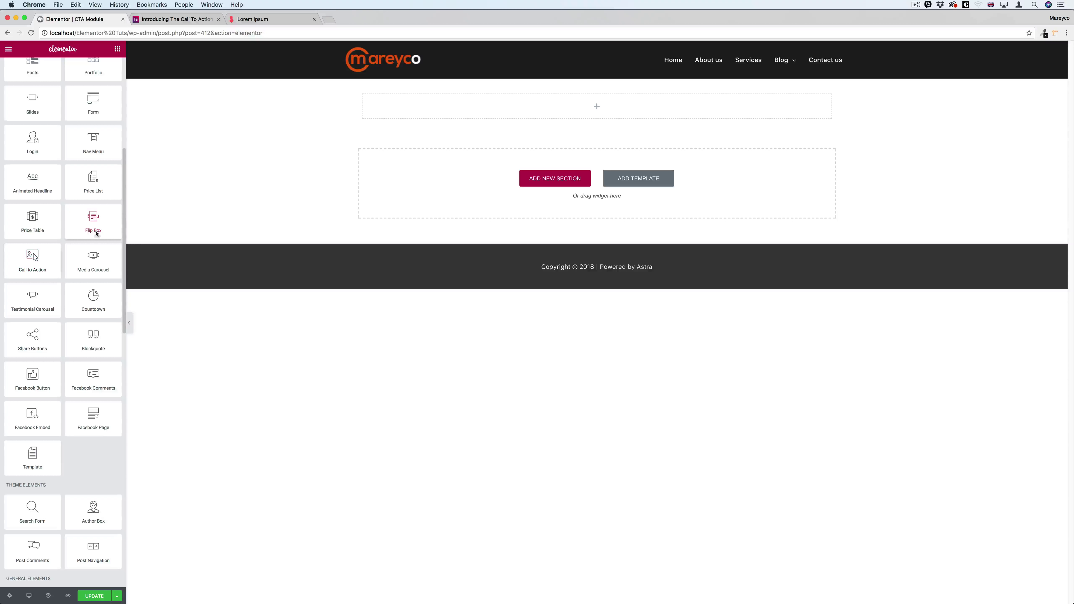
pyautogui.moveTo(42, 258); pyautogui.dragTo(533, 114)
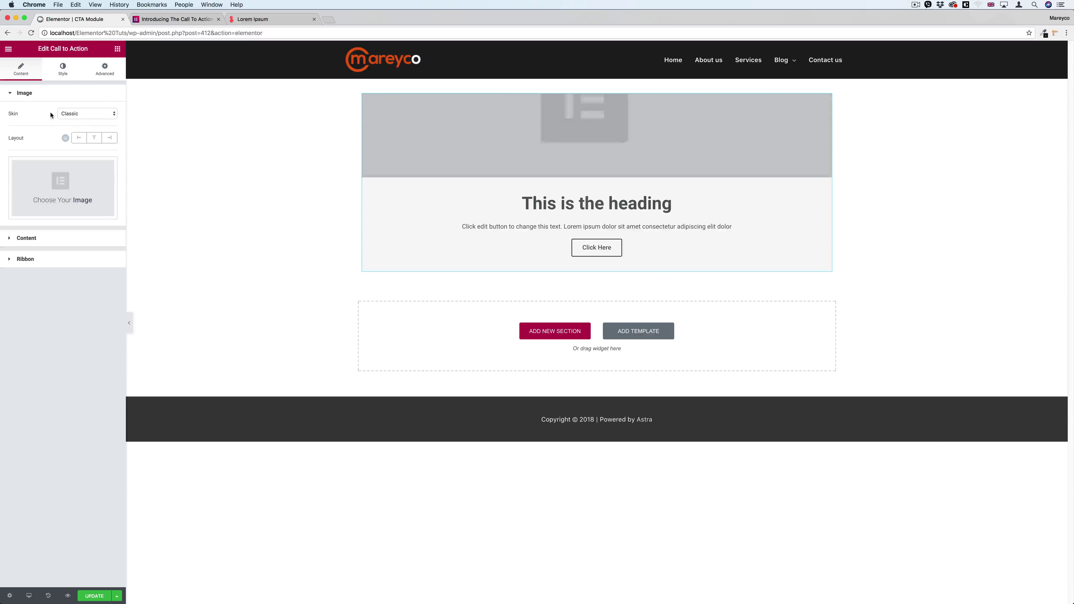
# - Set the Call to Action skin to Cover and insert 001.jpg from the media library as its image
pyautogui.click(82, 112)
pyautogui.click(78, 122)
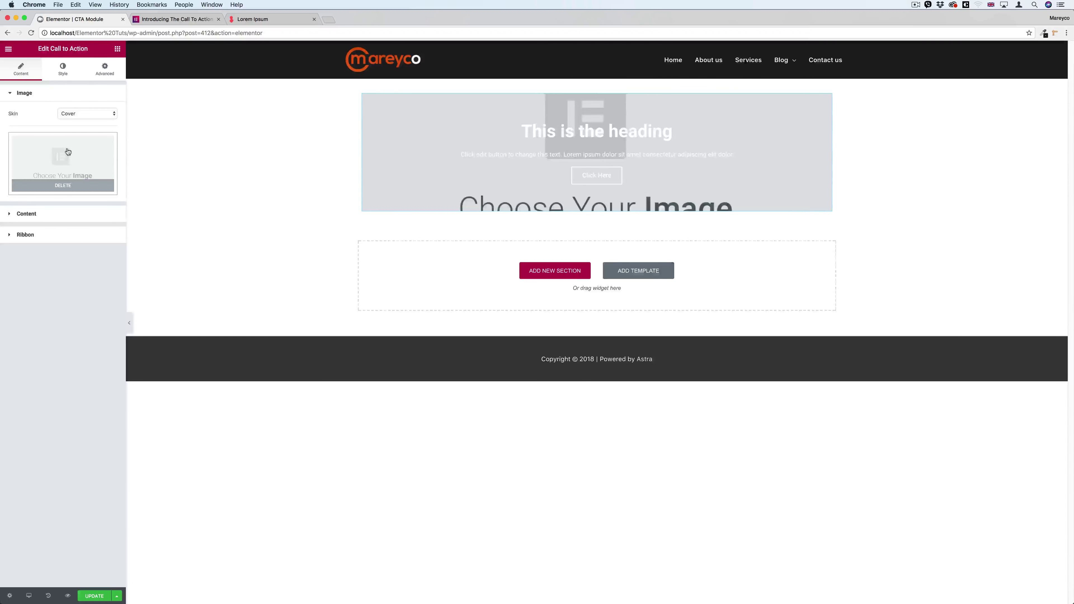
pyautogui.click(53, 155)
pyautogui.click(371, 154)
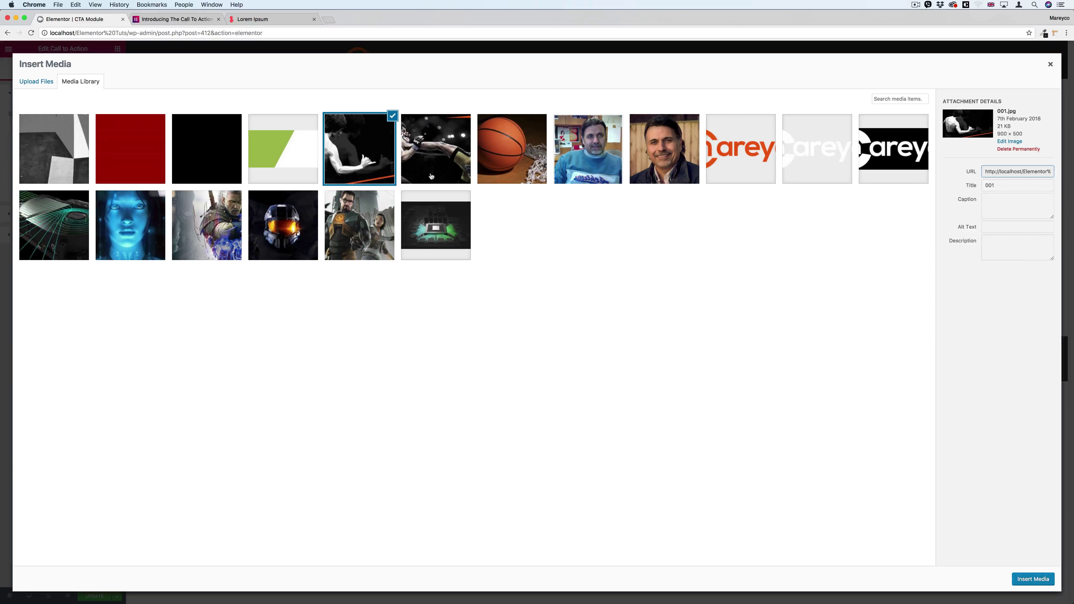
pyautogui.click(1031, 578)
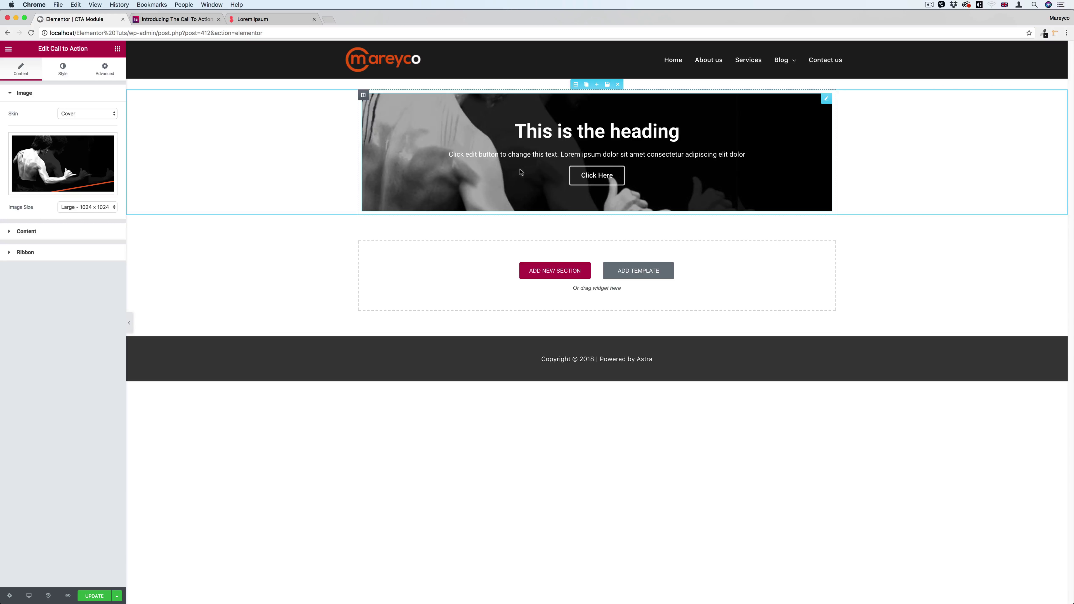
# - Switch the Call to Action widget's skin back to Classic
pyautogui.click(81, 113)
pyautogui.click(79, 106)
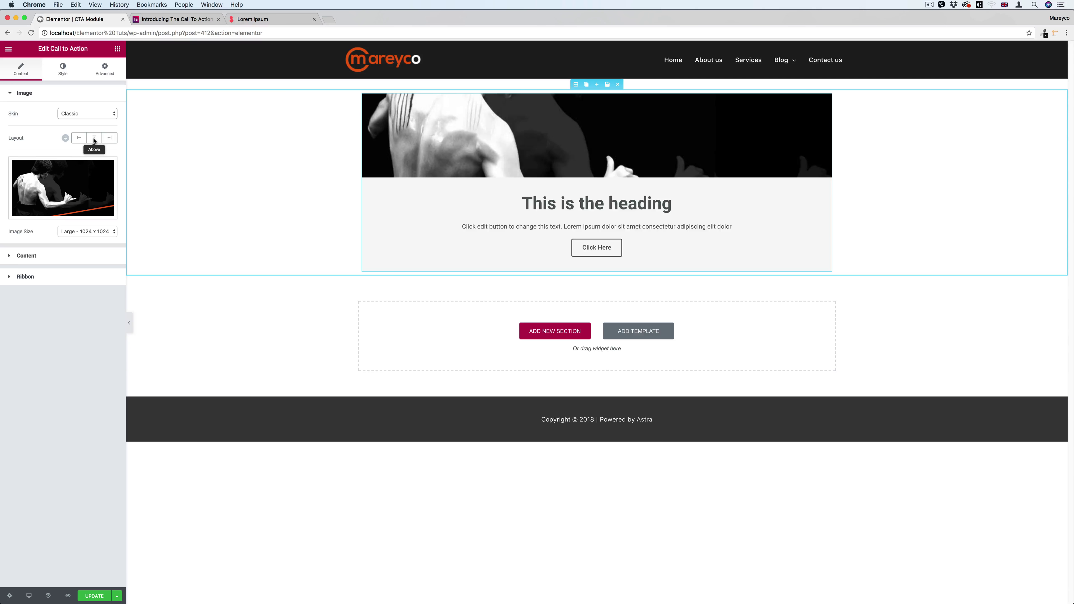
# - Try the Right and Left layouts of the Call to Action widget and settle on Right
pyautogui.click(110, 139)
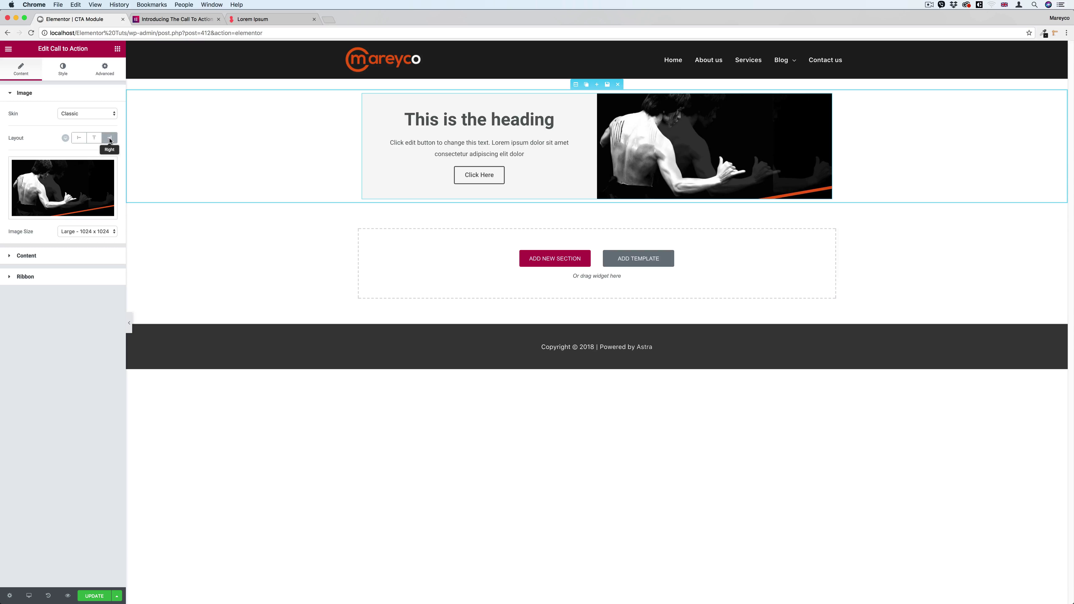
pyautogui.click(79, 139)
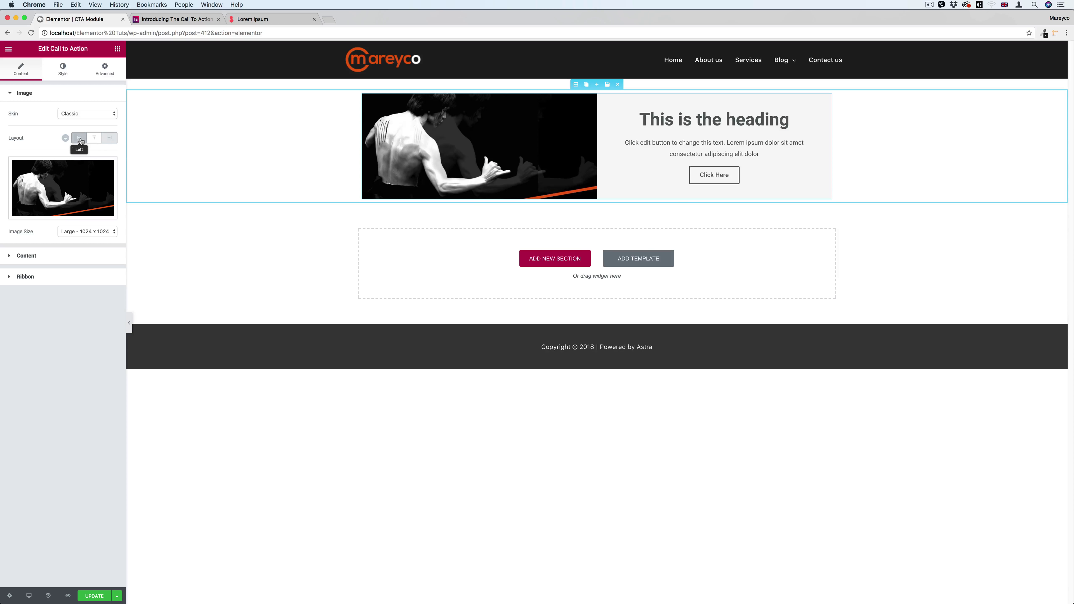
pyautogui.click(109, 141)
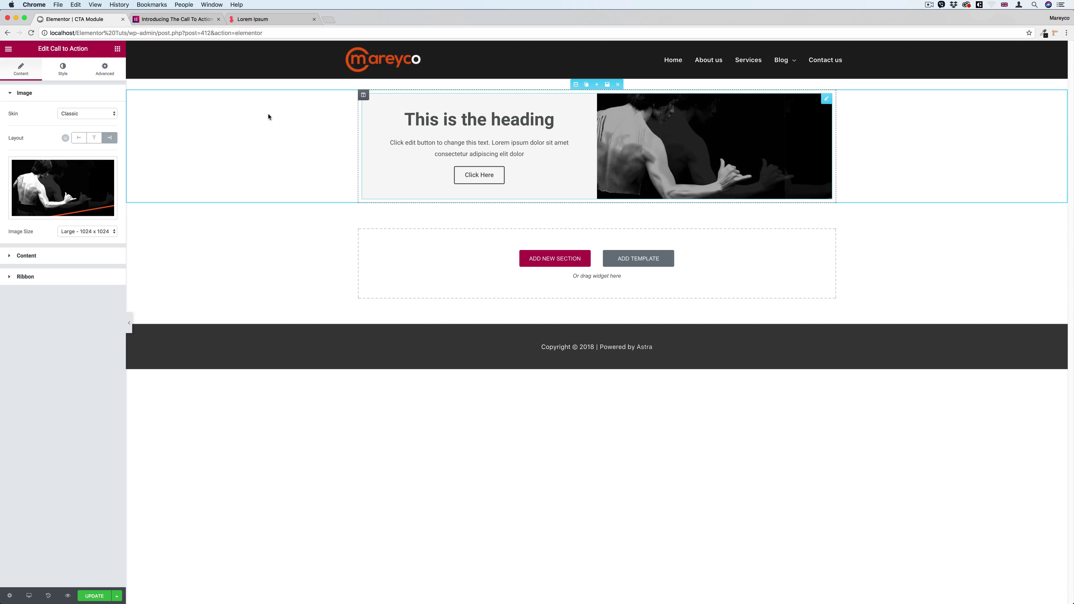
# - Set the minimum width of the Call to Action image to 65%
pyautogui.click(62, 69)
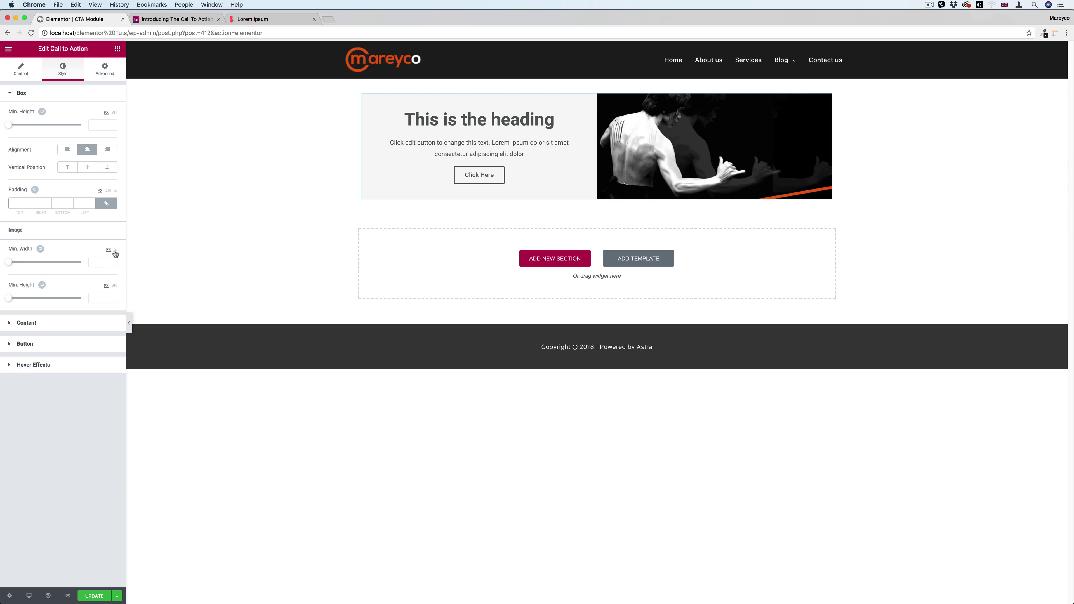
pyautogui.click(103, 262)
pyautogui.write('65')
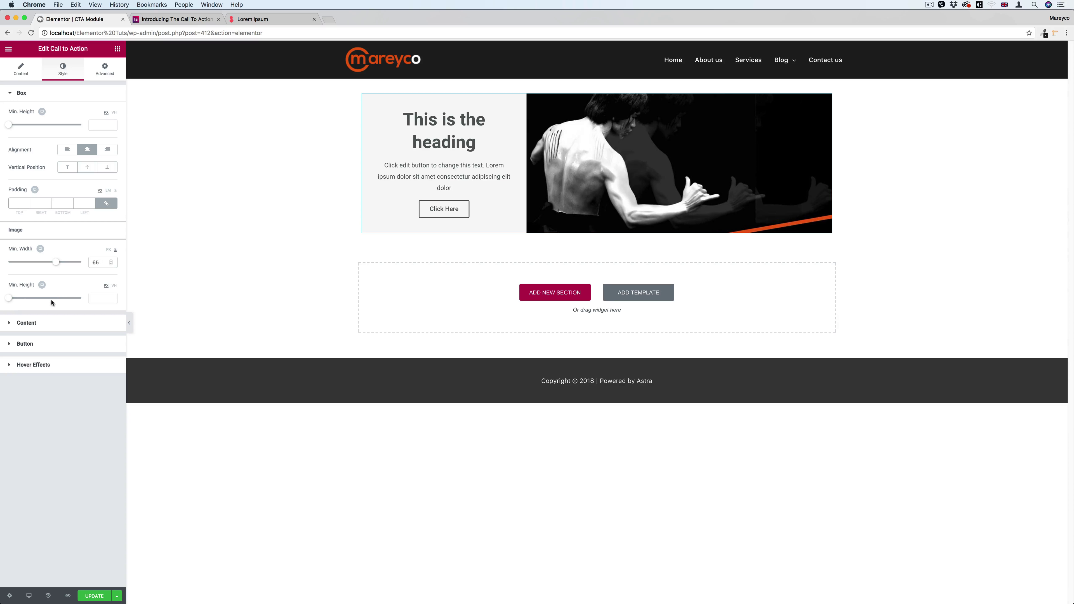
# - Try a minimum height on the image and one of about 809 px on the box, and clear both values
pyautogui.moveTo(9, 298); pyautogui.dragTo(34, 301)
pyautogui.moveTo(15, 127); pyautogui.dragTo(66, 126)
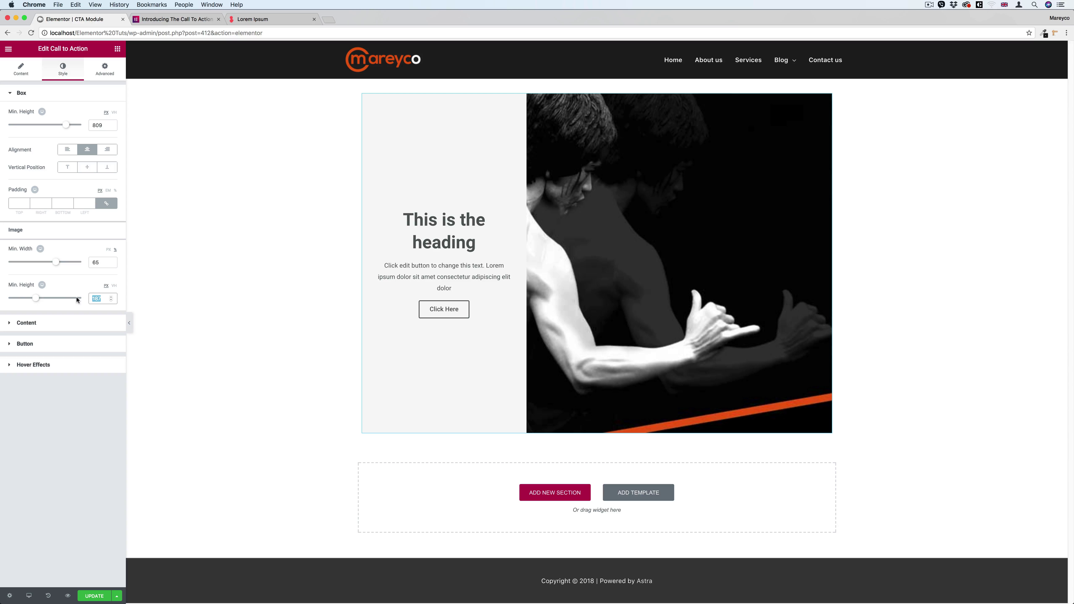
pyautogui.moveTo(106, 125); pyautogui.dragTo(82, 129)
pyautogui.press('BackSpace')
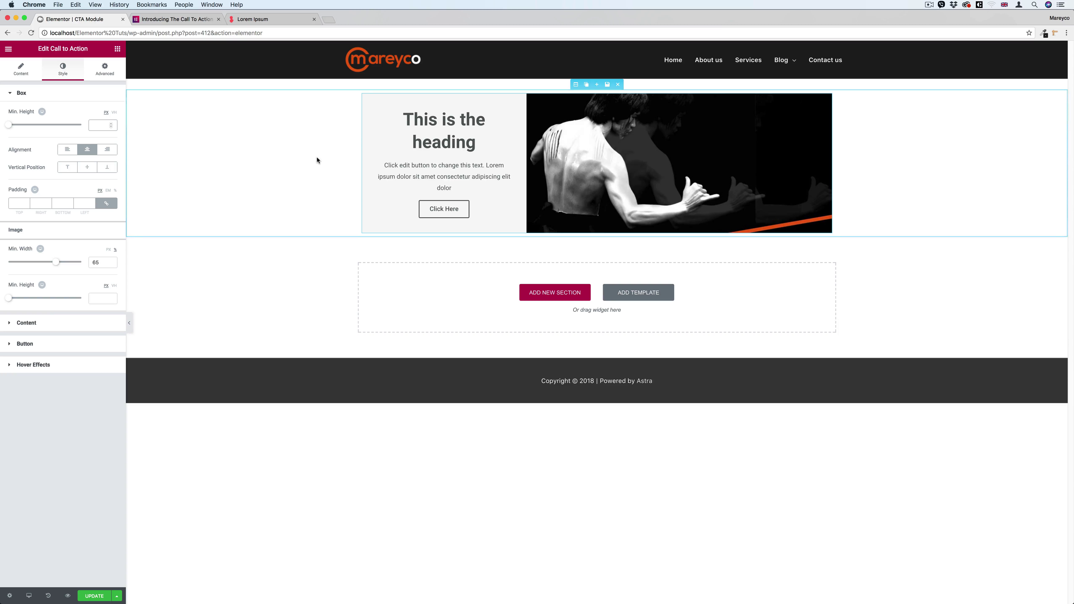
# - Give the column containing the Call to Action widget a semi-transparent light grey background color
pyautogui.click(362, 96)
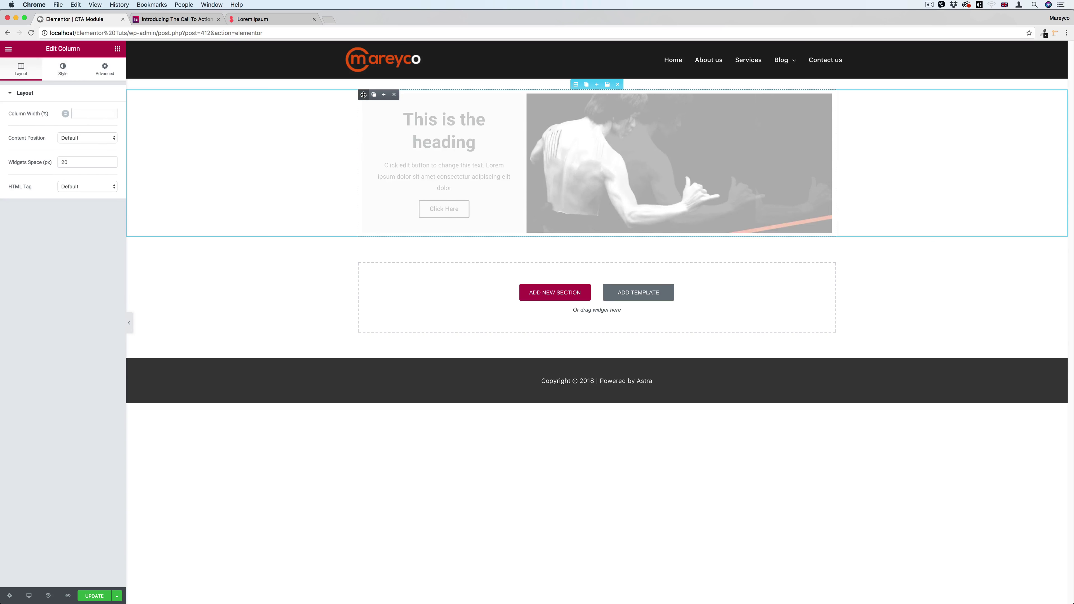
pyautogui.click(76, 73)
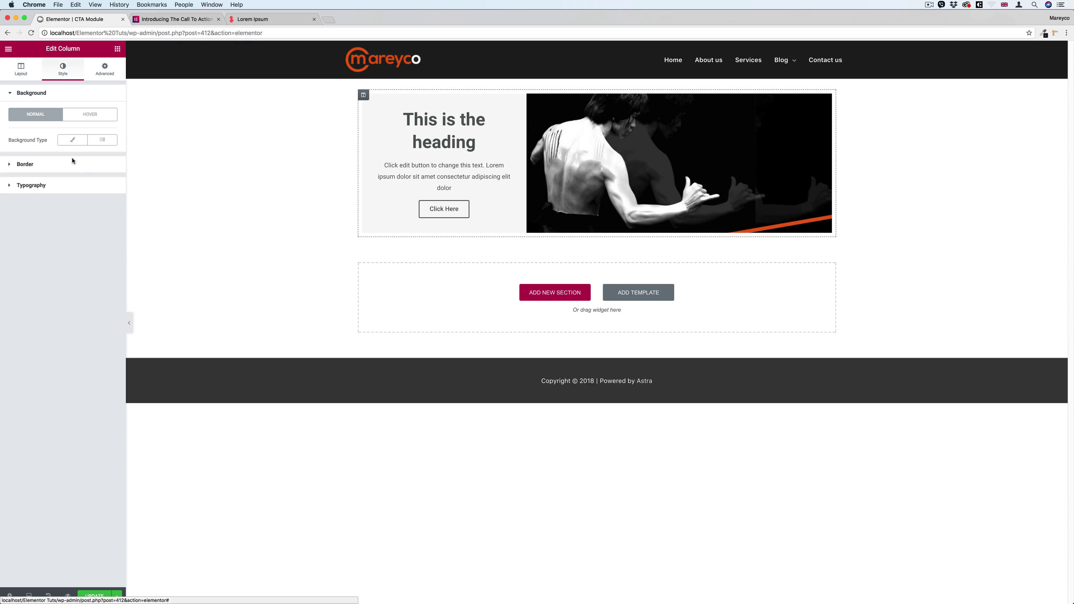
pyautogui.click(72, 140)
pyautogui.click(101, 165)
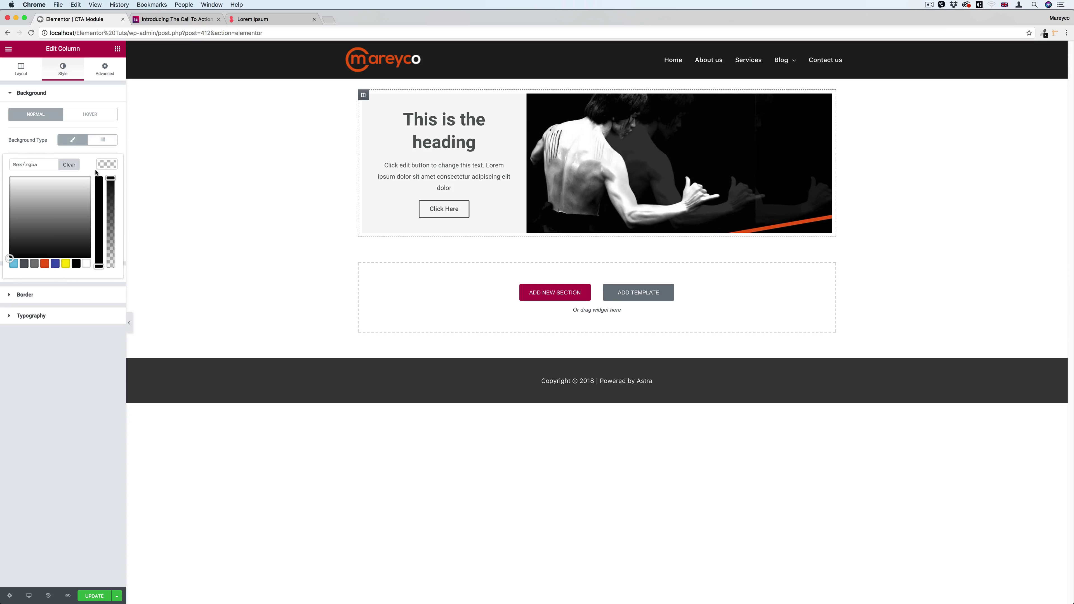
pyautogui.click(76, 264)
pyautogui.click(12, 218)
pyautogui.moveTo(12, 218); pyautogui.dragTo(6, 188)
pyautogui.click(113, 167)
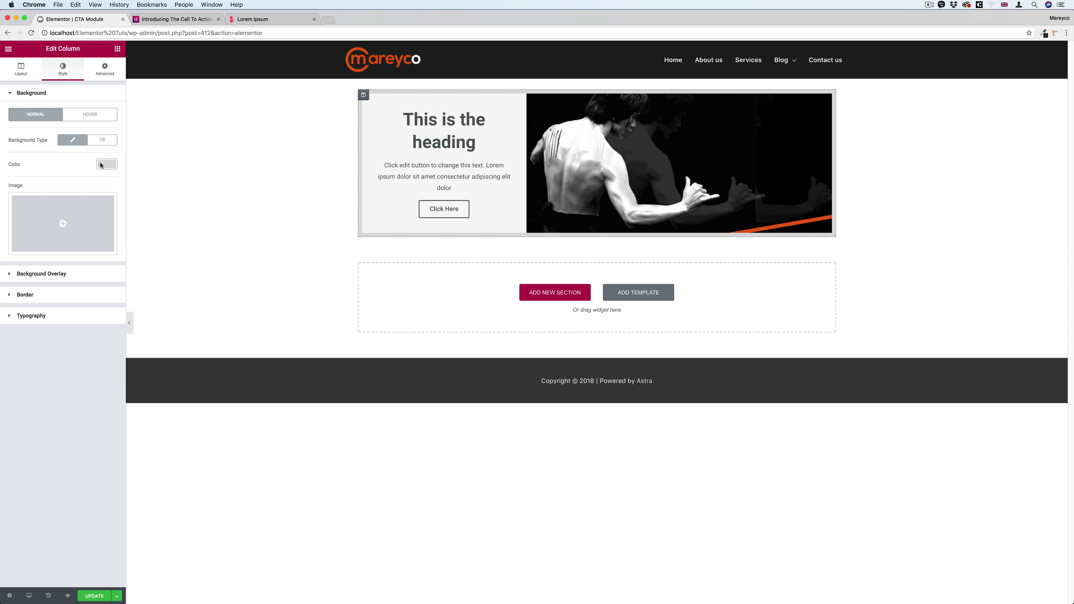
pyautogui.click(21, 72)
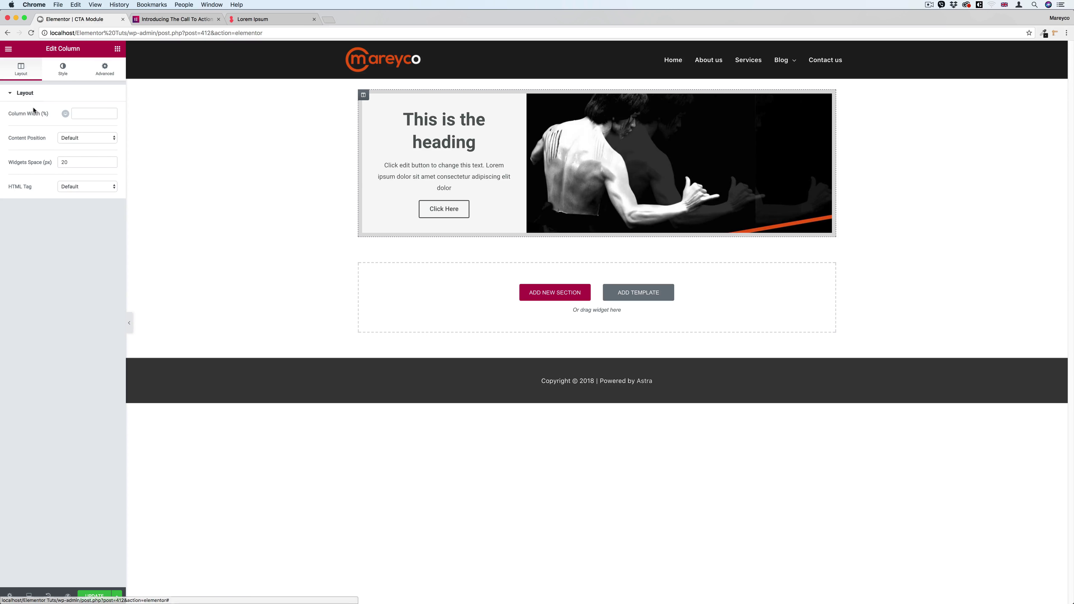
# - Return to the Call to Action widget's settings and check the available image sizes, keeping Large - 1024 x 1024
pyautogui.click(824, 100)
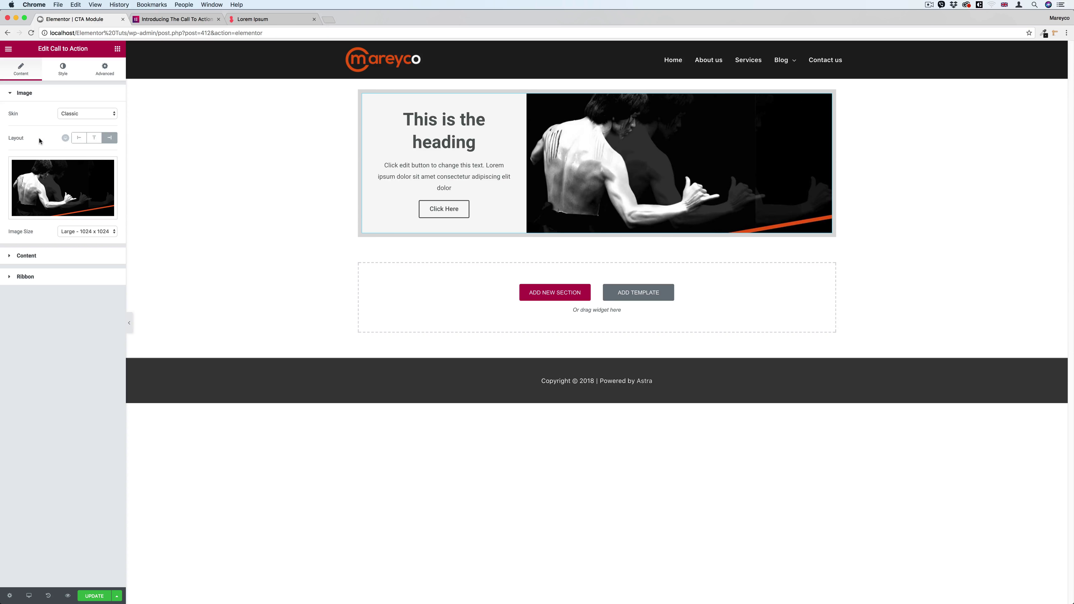
pyautogui.moveTo(66, 141)
pyautogui.click(86, 233)
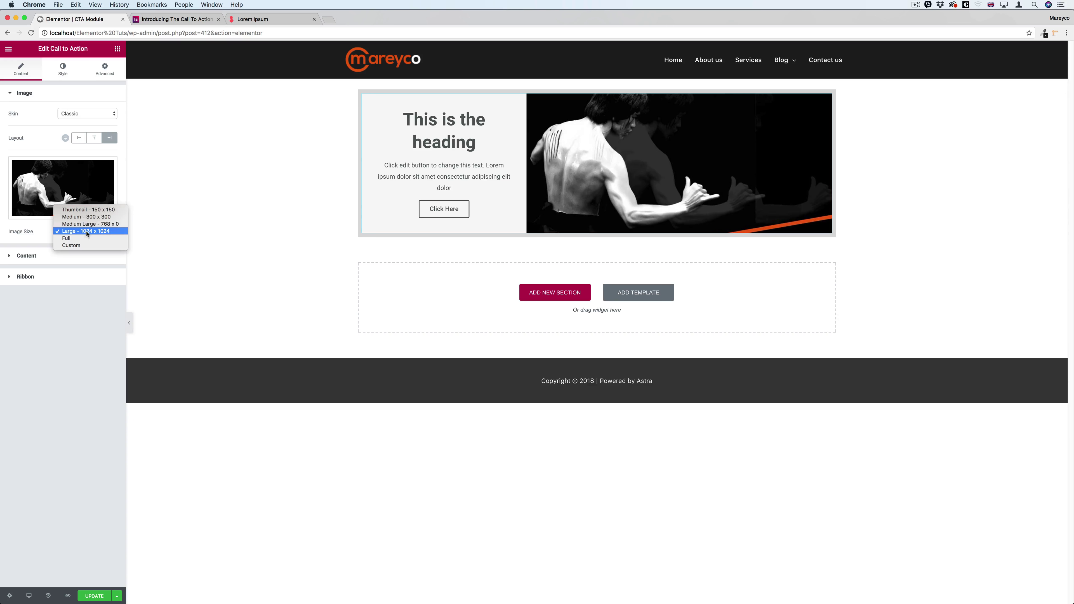
pyautogui.click(70, 231)
# - Change the Call to Action title to "Header"
pyautogui.click(36, 255)
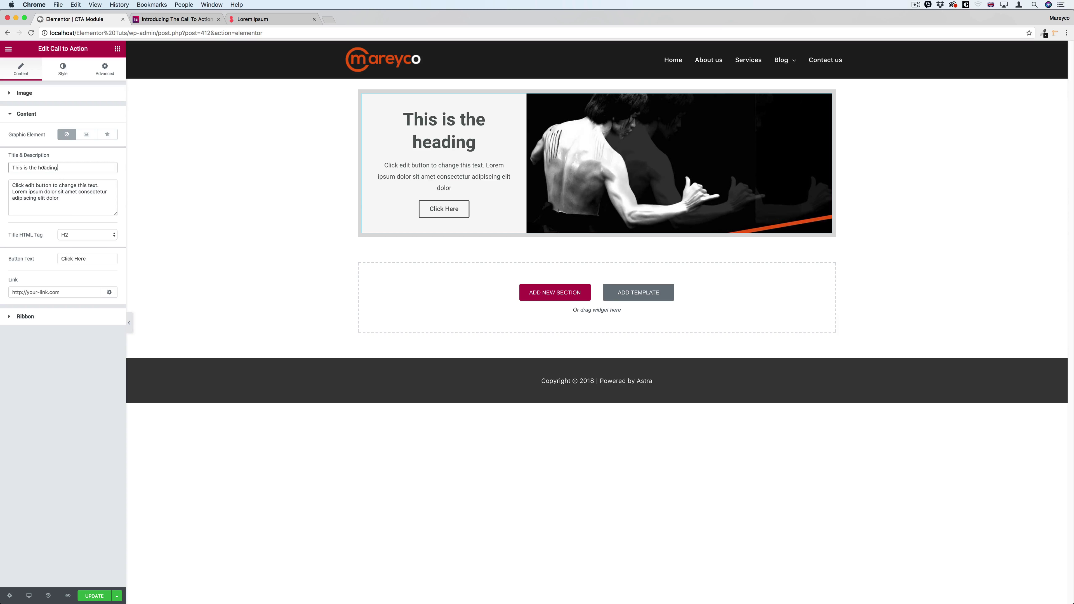
pyautogui.moveTo(58, 167); pyautogui.dragTo(1, 168)
pyautogui.write('Header')
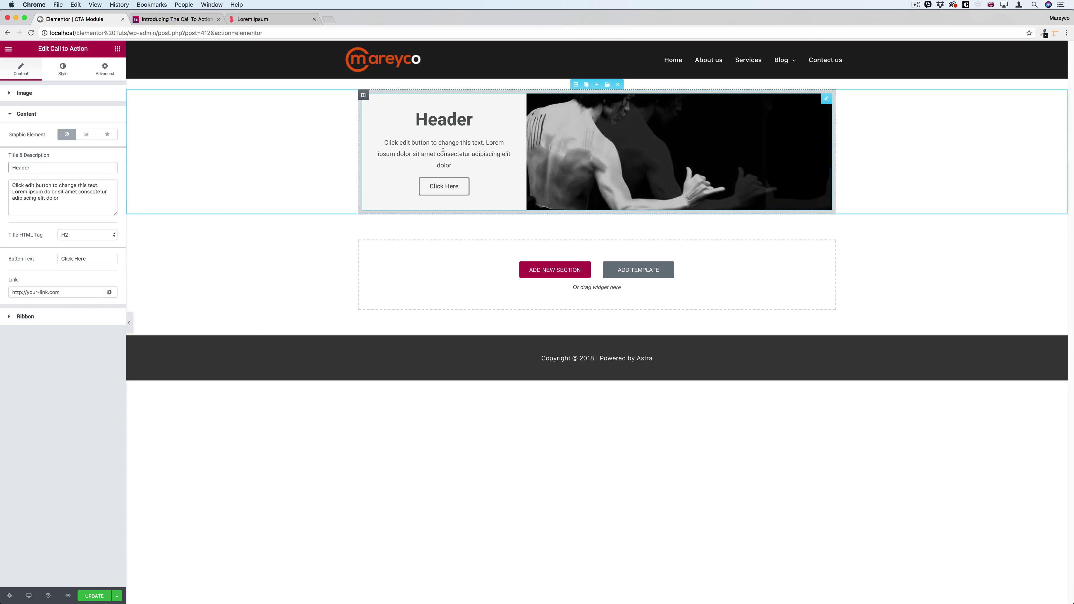
# - Replace the Call to Action description with the opening of the Lorem Ipsum generator's text, from "Lorem ipsum dolor" to "enim ad minim veniam"
pyautogui.click(254, 15)
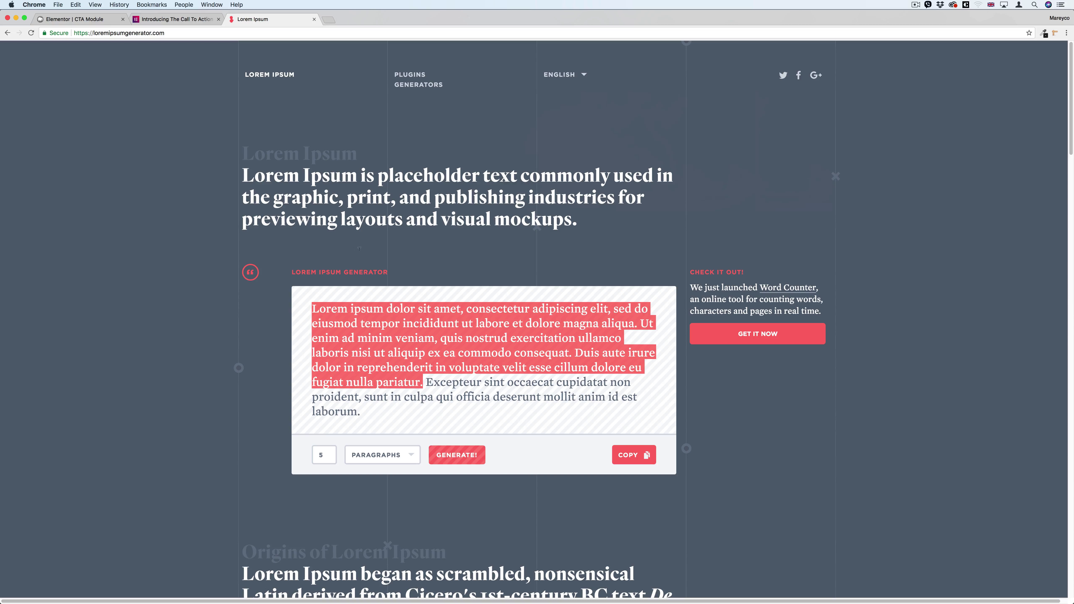
pyautogui.click(326, 309)
pyautogui.moveTo(312, 311); pyautogui.dragTo(435, 330)
pyautogui.press('super+c')
pyautogui.click(75, 19)
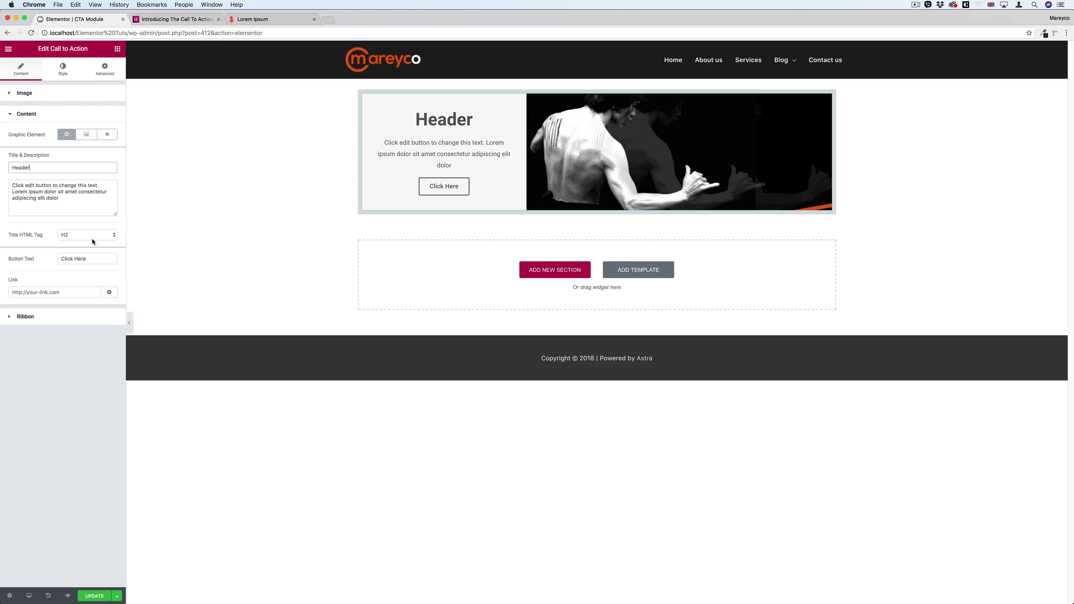
pyautogui.moveTo(57, 201); pyautogui.dragTo(1, 185)
pyautogui.press('super+v')
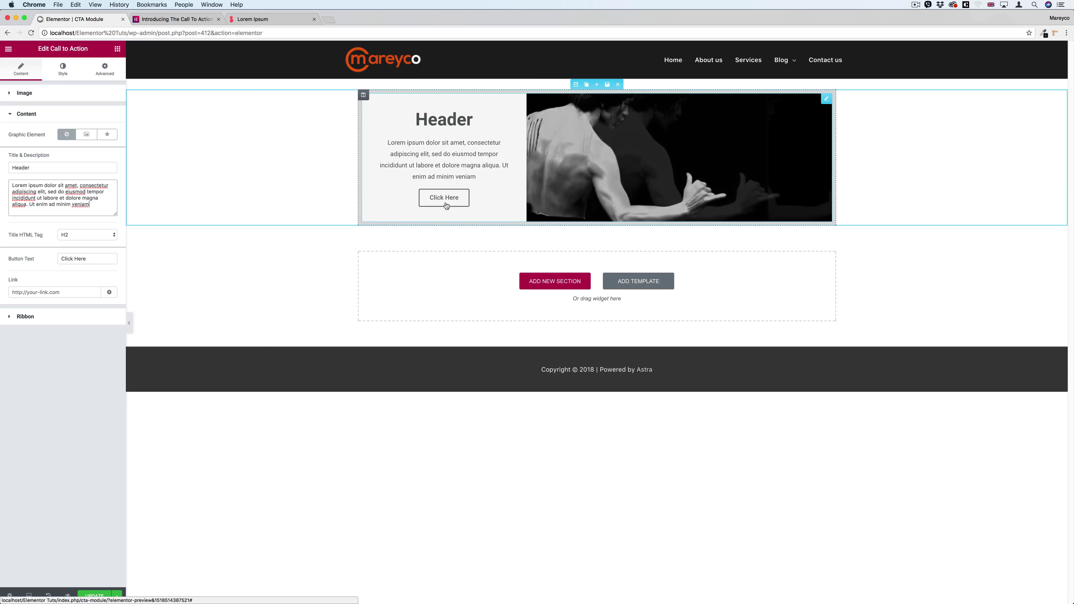
# - Remove the Call to Action button by leaving its button text empty
pyautogui.moveTo(94, 259); pyautogui.dragTo(48, 257)
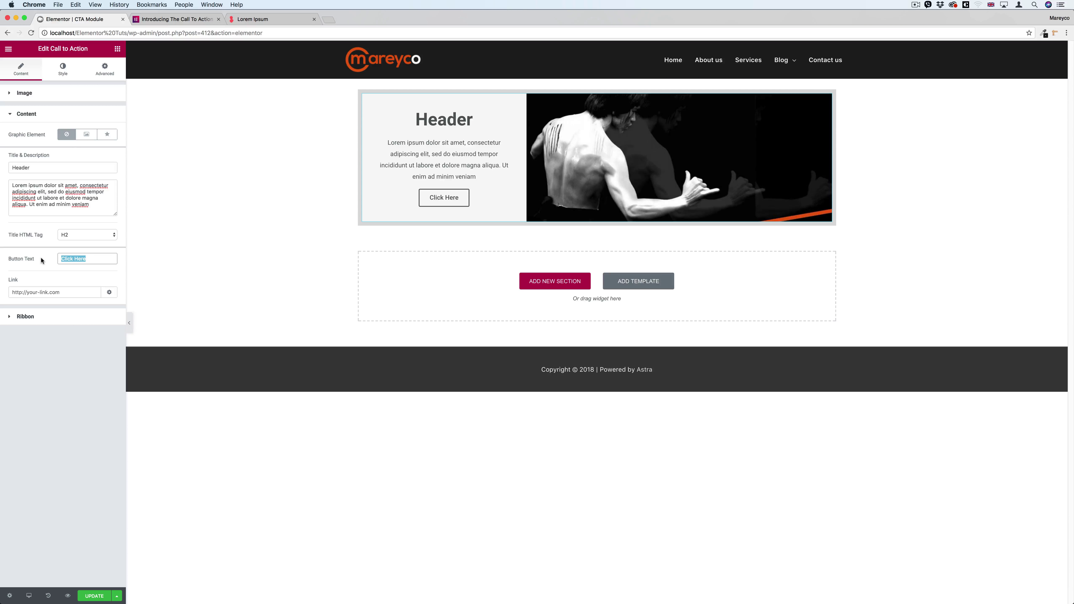
pyautogui.write('Buttoin')
pyautogui.press('BackSpace')
pyautogui.press('BackSpace')
pyautogui.press('BackSpace')
pyautogui.press('BackSpace')
pyautogui.press('BackSpace')
pyautogui.press('BackSpace')
pyautogui.press('BackSpace')
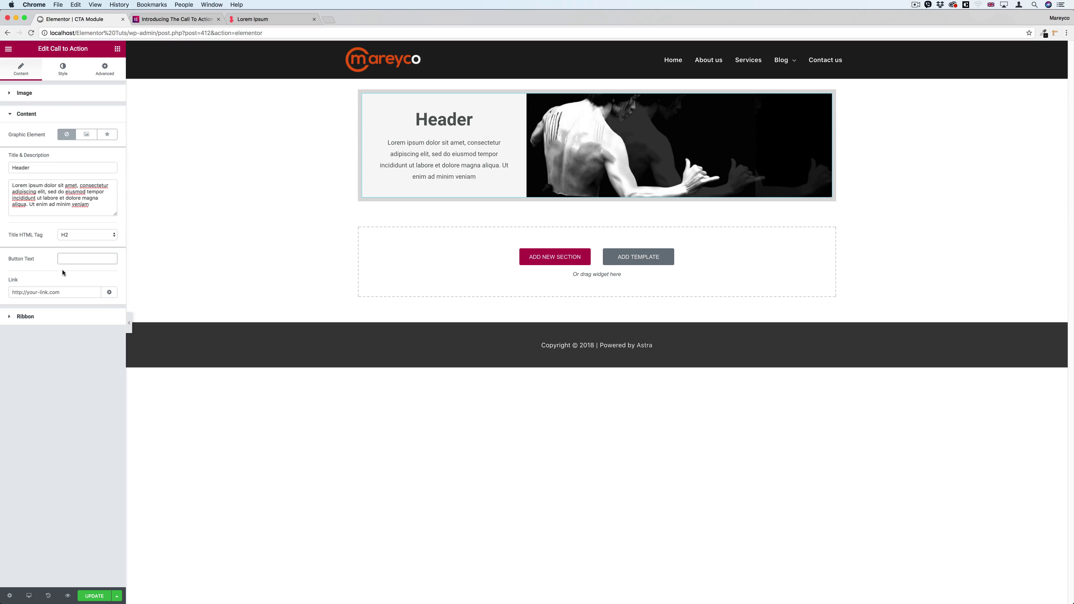
# - Add a ribbon titled "Ribbon" to the Call to Action widget and set its horizontal position to left
pyautogui.click(51, 316)
pyautogui.click(68, 156)
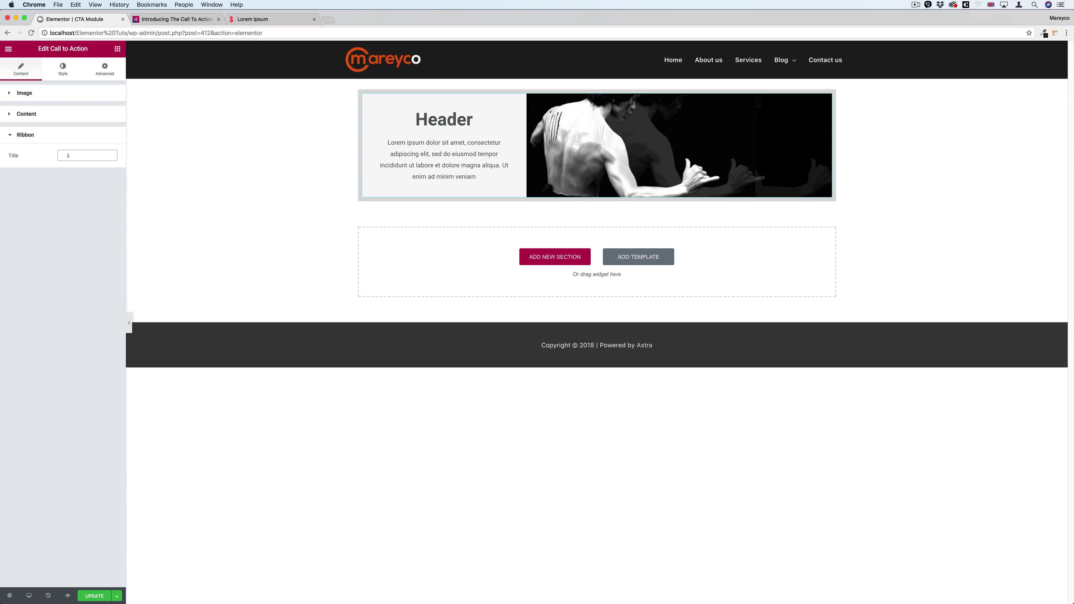
pyautogui.write('Ribbon')
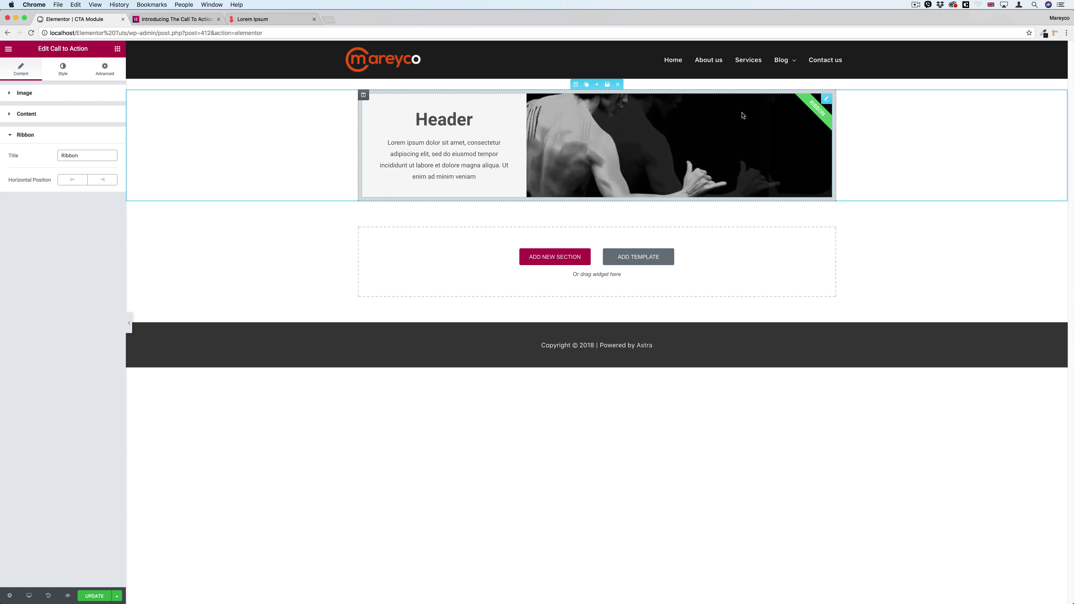
pyautogui.click(72, 180)
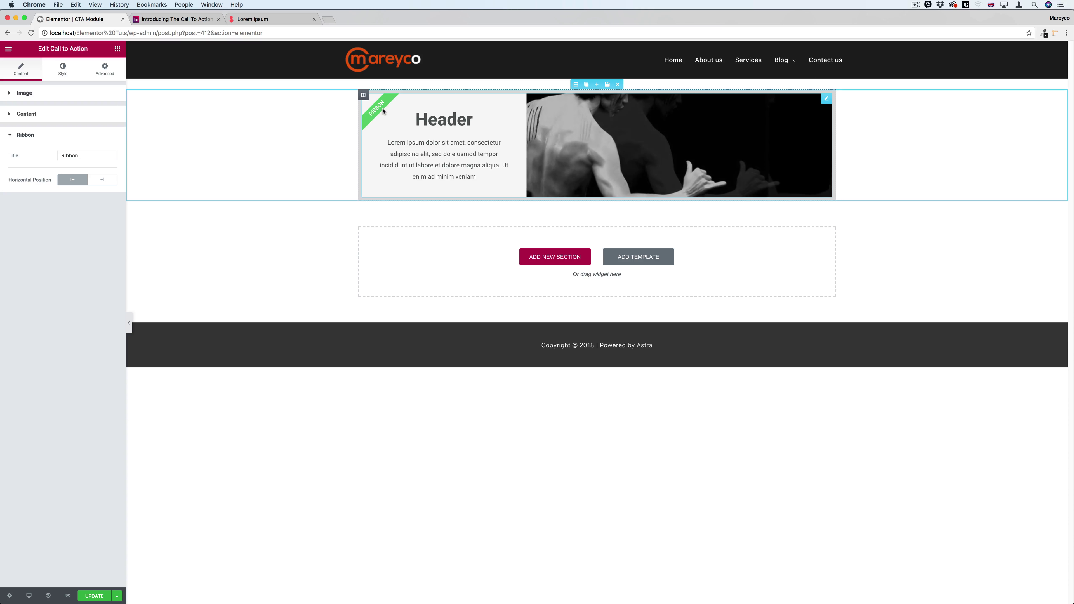
# - Set the ribbon's background color to the orange-red preset
pyautogui.click(68, 73)
pyautogui.click(49, 96)
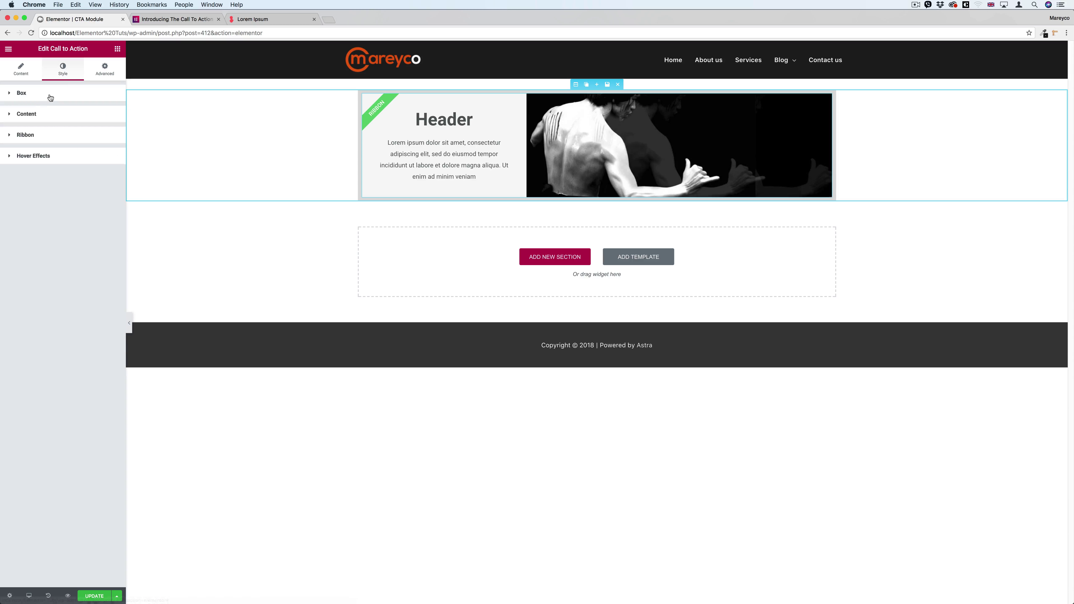
pyautogui.click(34, 136)
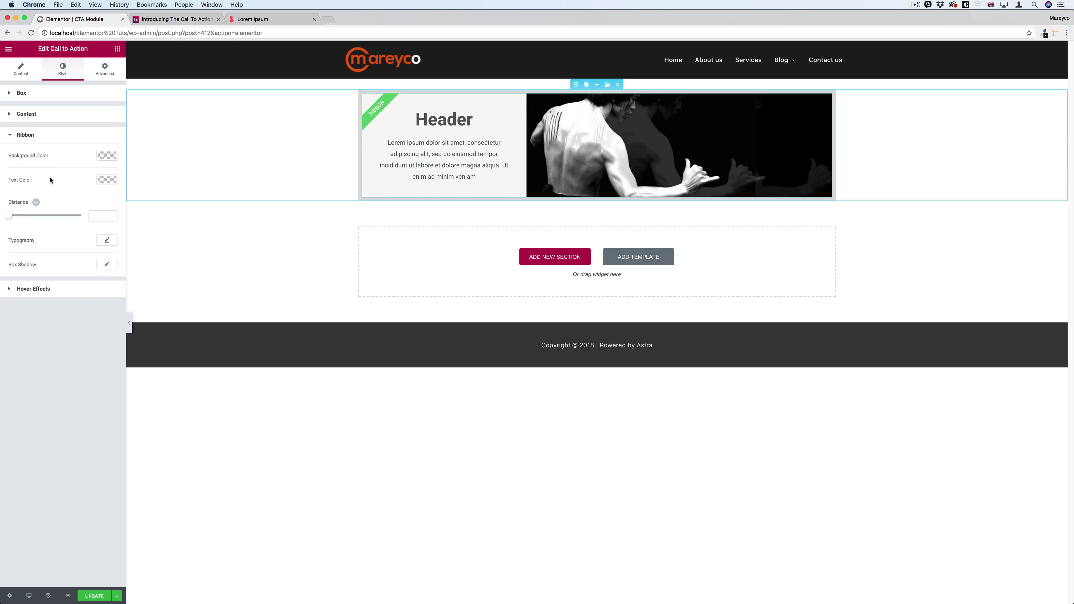
pyautogui.click(103, 157)
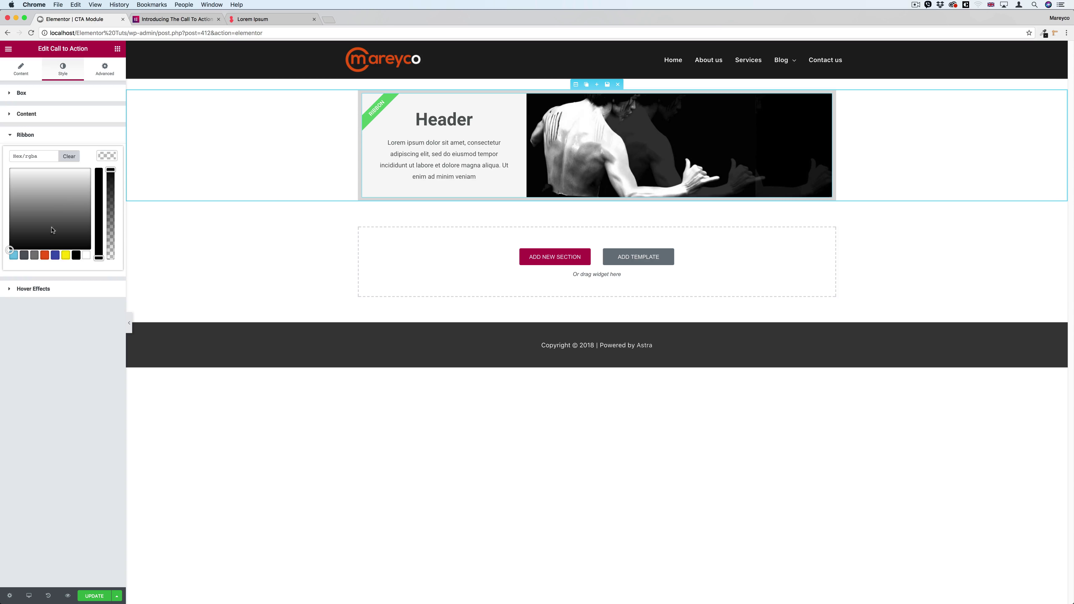
pyautogui.click(44, 256)
pyautogui.click(105, 157)
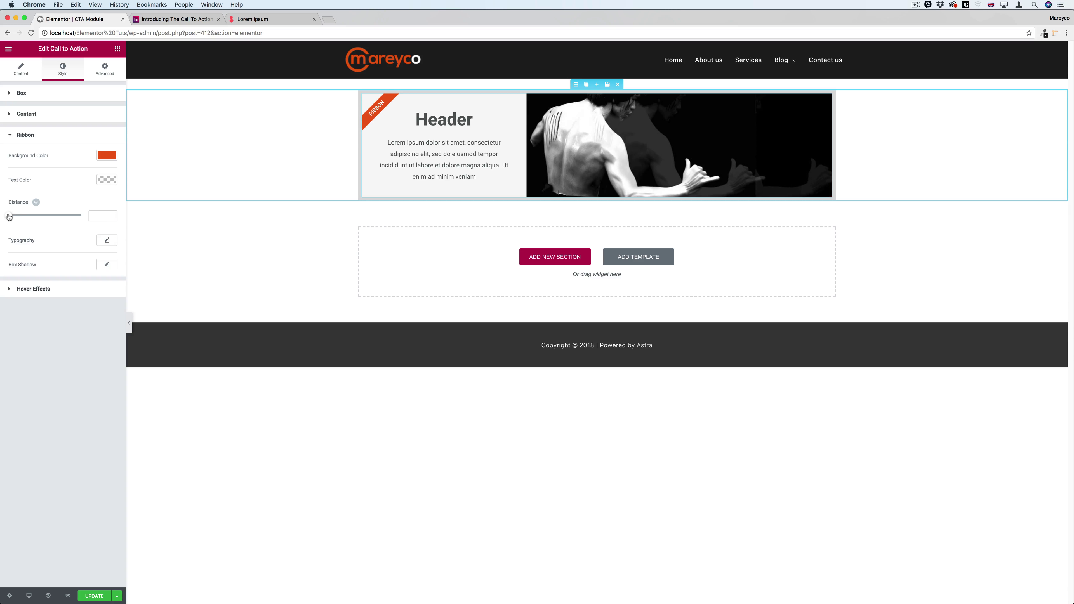
# - Try a larger distance for the ribbon, and clear the distance value
pyautogui.moveTo(9, 216); pyautogui.dragTo(87, 216)
pyautogui.press('BackSpace')
# - Give the ribbon an inset box shadow with blur 37, spread -7 and horizontal offset 1, keeping the default shadow color
pyautogui.click(104, 266)
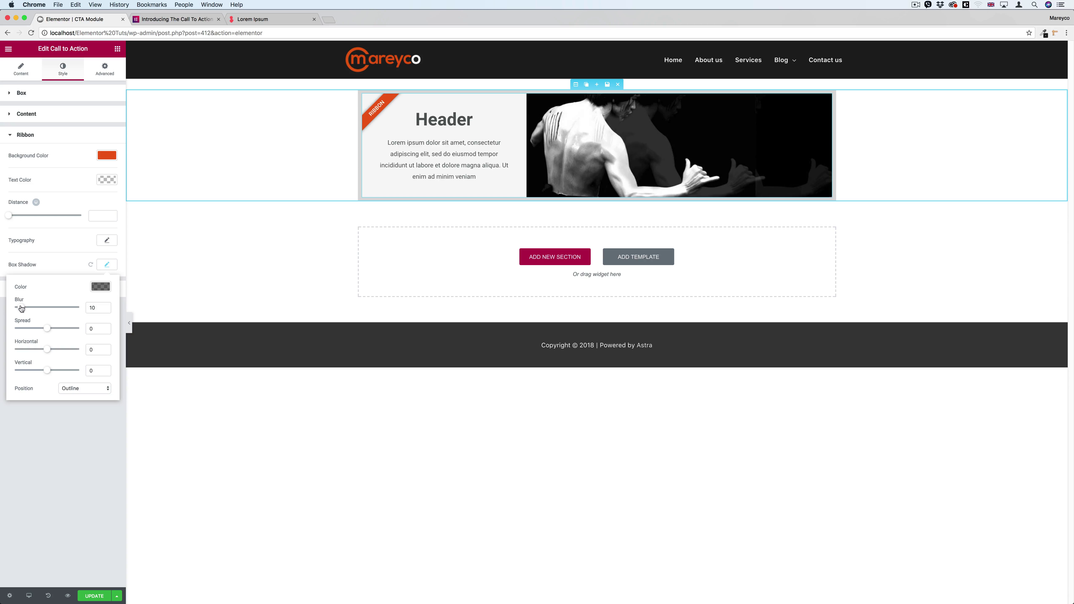
pyautogui.moveTo(21, 309); pyautogui.dragTo(41, 350)
pyautogui.click(79, 389)
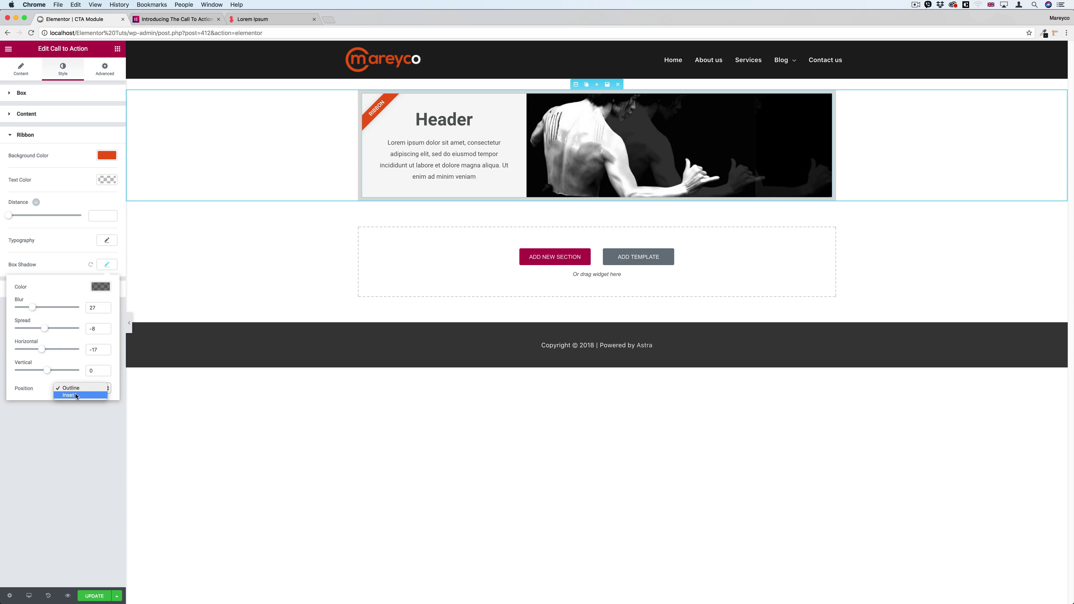
pyautogui.click(75, 393)
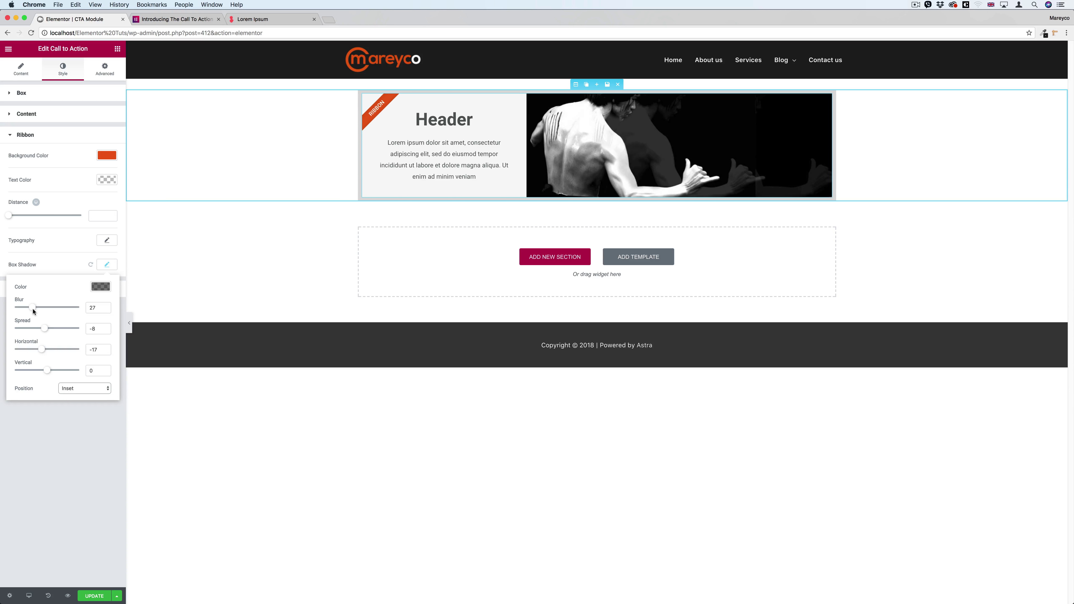
pyautogui.moveTo(34, 310); pyautogui.dragTo(45, 348)
pyautogui.click(99, 288)
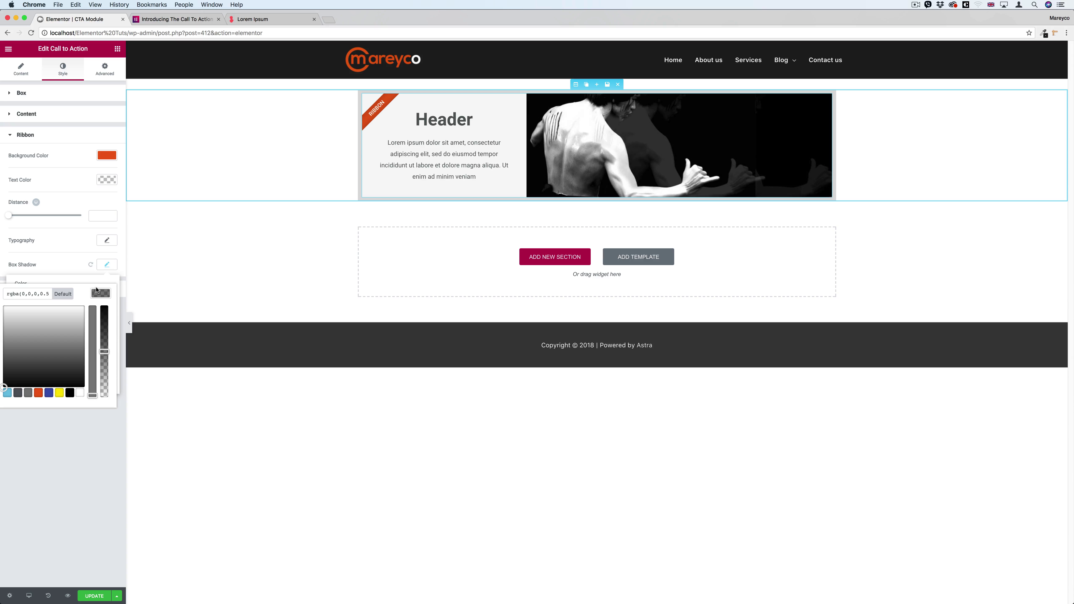
pyautogui.click(105, 292)
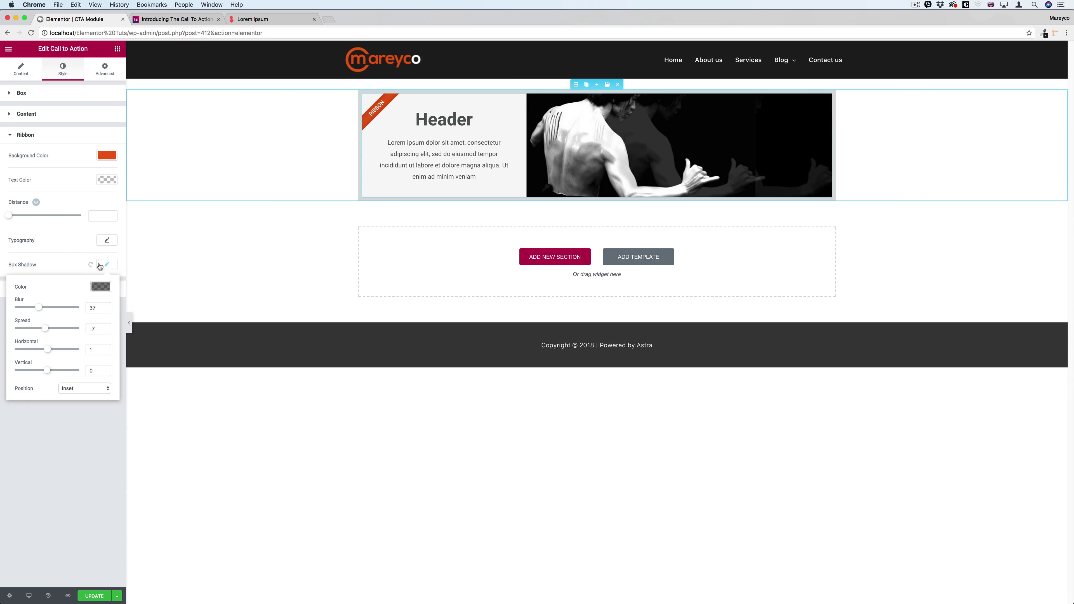
pyautogui.click(98, 265)
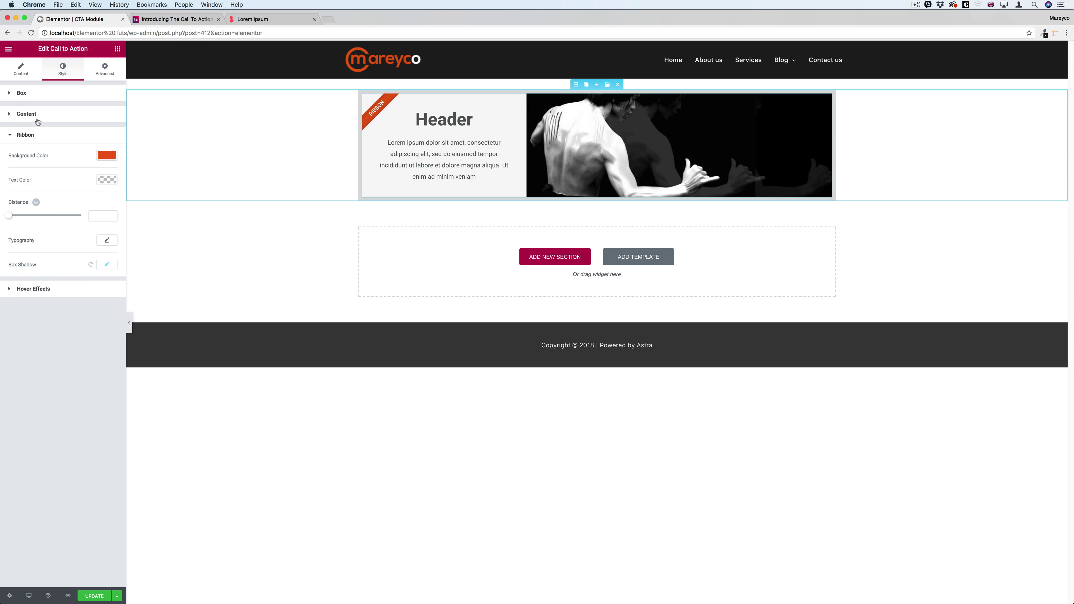
pyautogui.click(40, 134)
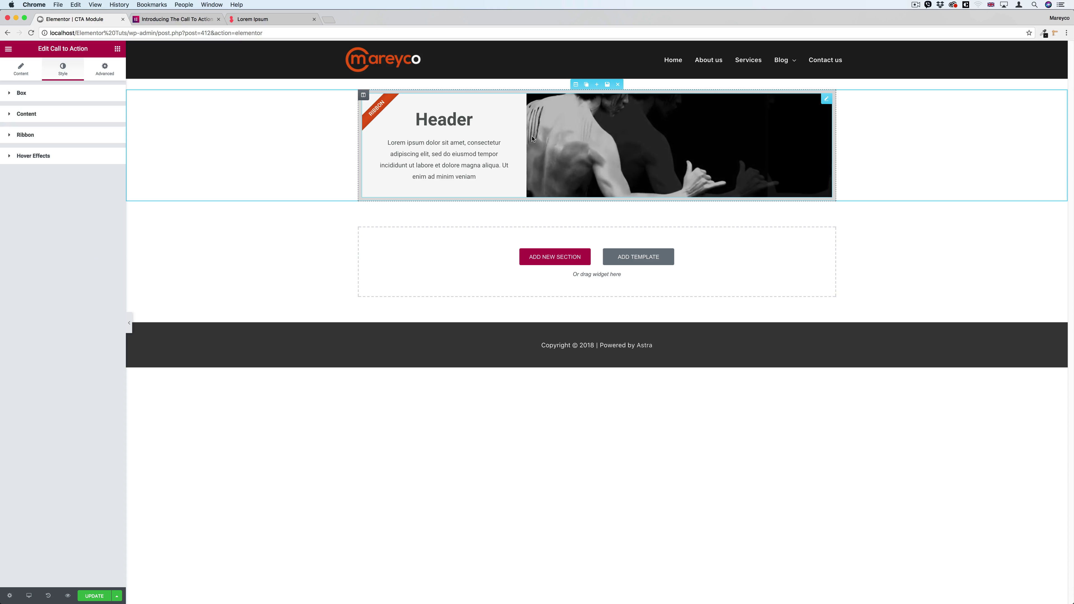
# - Try left and right alignment for the box's text, and return it to center
pyautogui.click(54, 94)
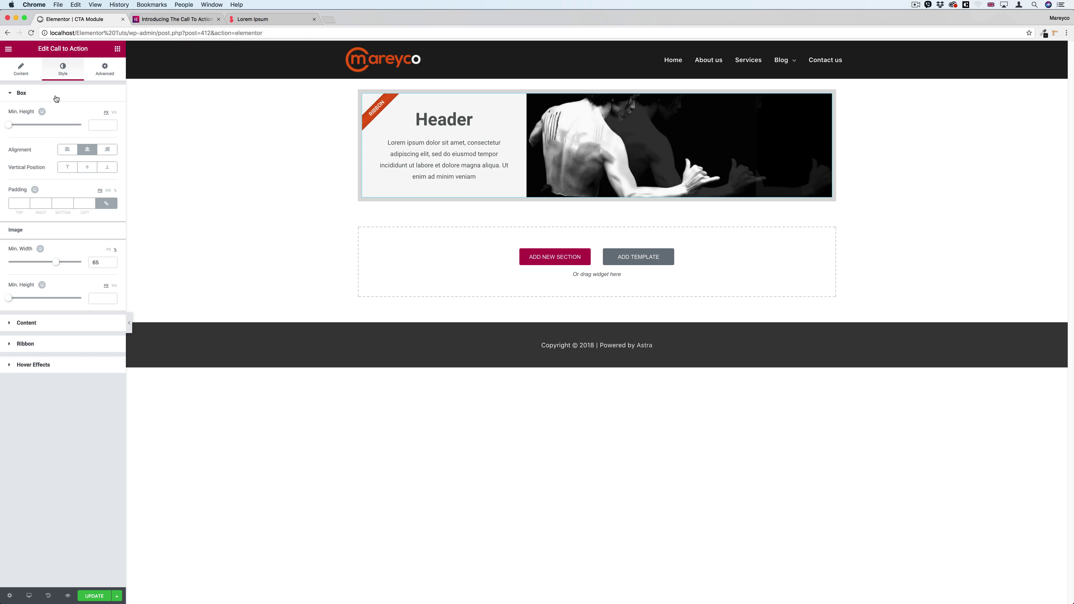
pyautogui.click(66, 152)
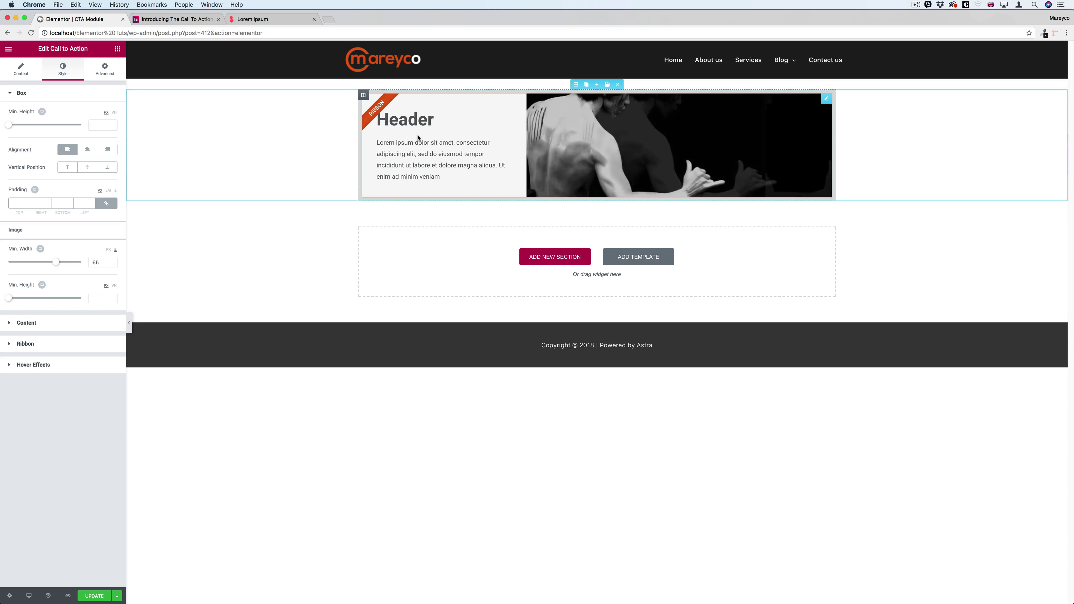
pyautogui.click(87, 149)
pyautogui.click(107, 149)
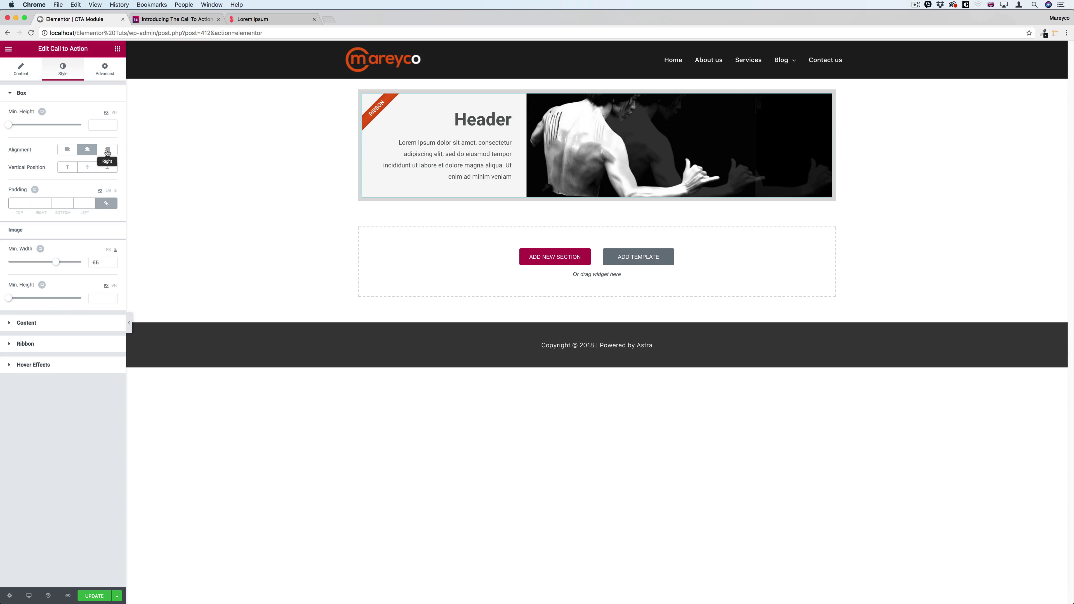
pyautogui.click(72, 150)
pyautogui.click(87, 149)
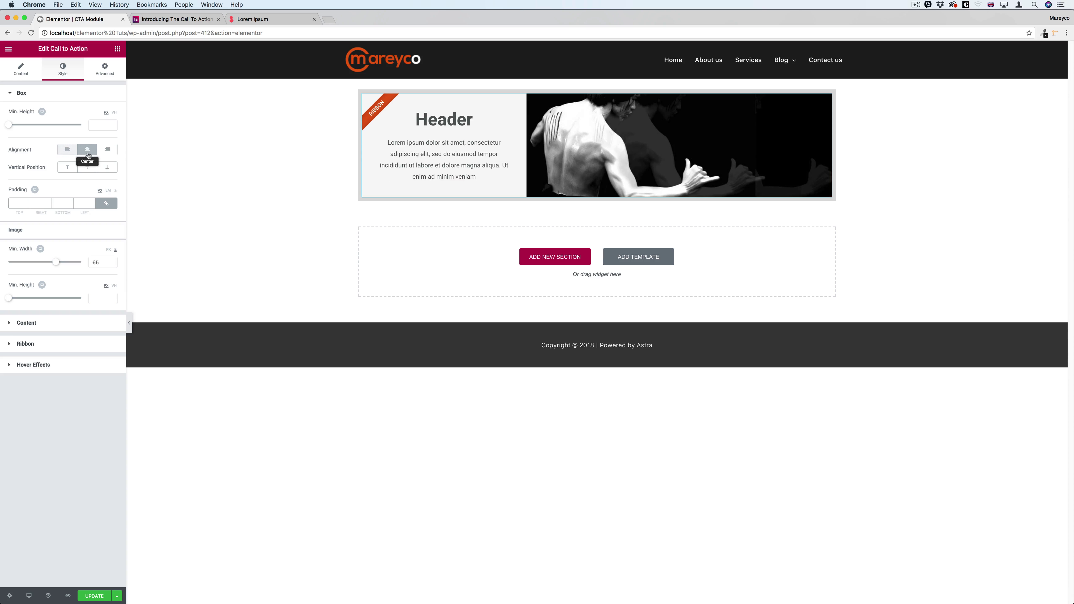
# - Set the box's minimum height to 421, and try the top and bottom vertical positions before choosing middle
pyautogui.click(68, 170)
pyautogui.click(87, 166)
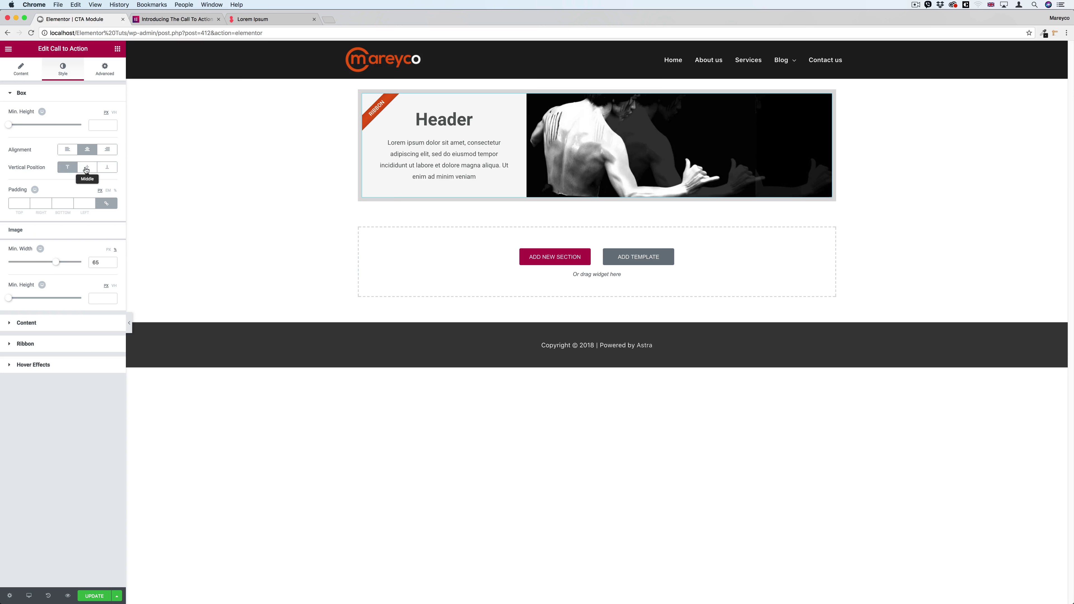
pyautogui.click(107, 167)
pyautogui.moveTo(13, 125); pyautogui.dragTo(34, 128)
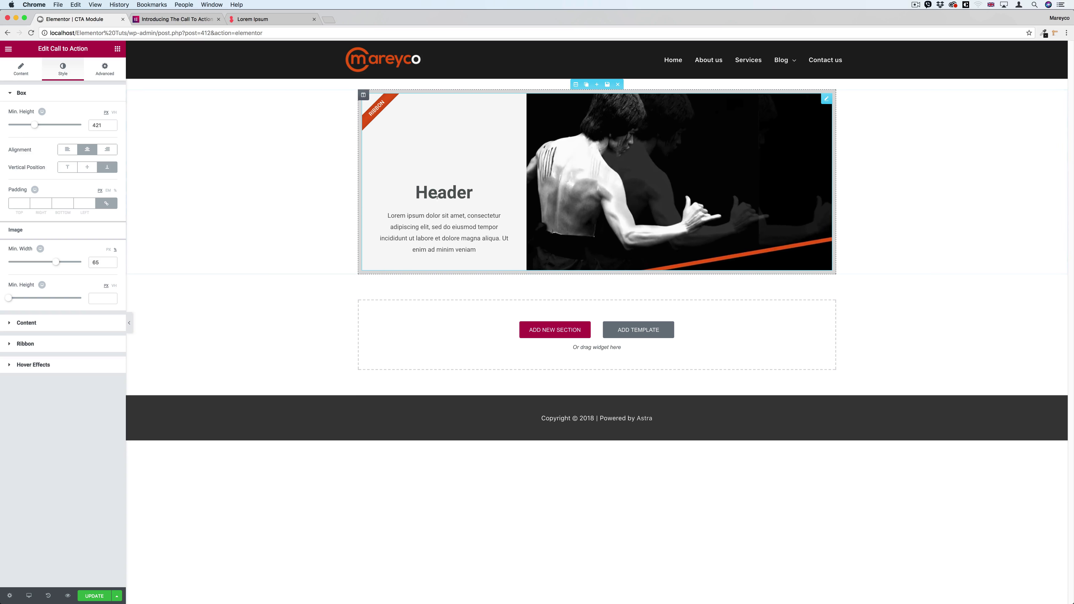
pyautogui.click(89, 168)
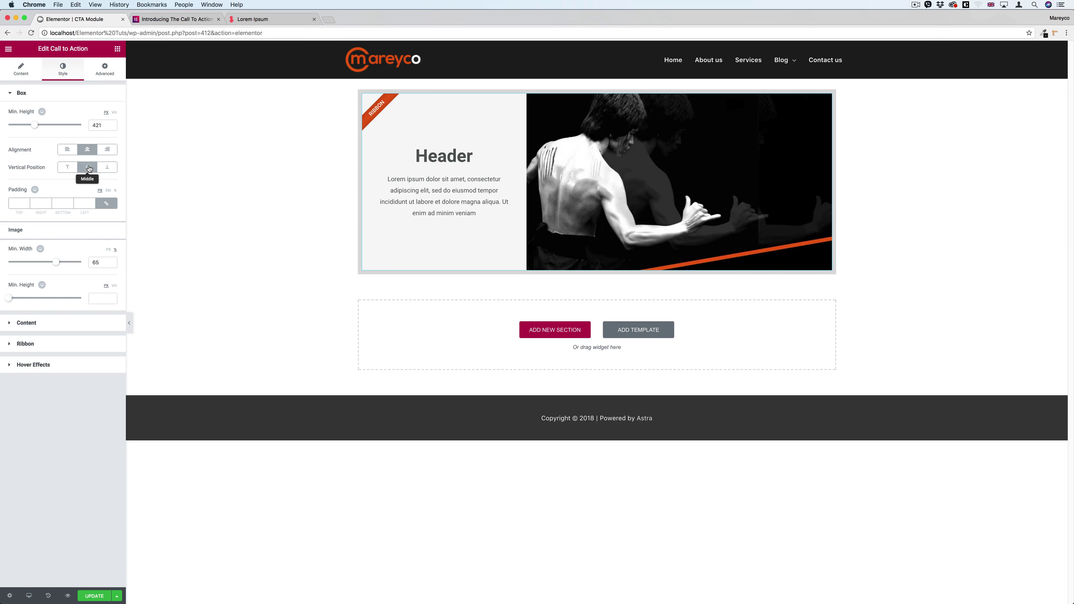
pyautogui.click(68, 168)
pyautogui.click(86, 170)
# - Try the image option for the content's graphic element, and switch it to an icon using the desktop icon
pyautogui.click(20, 69)
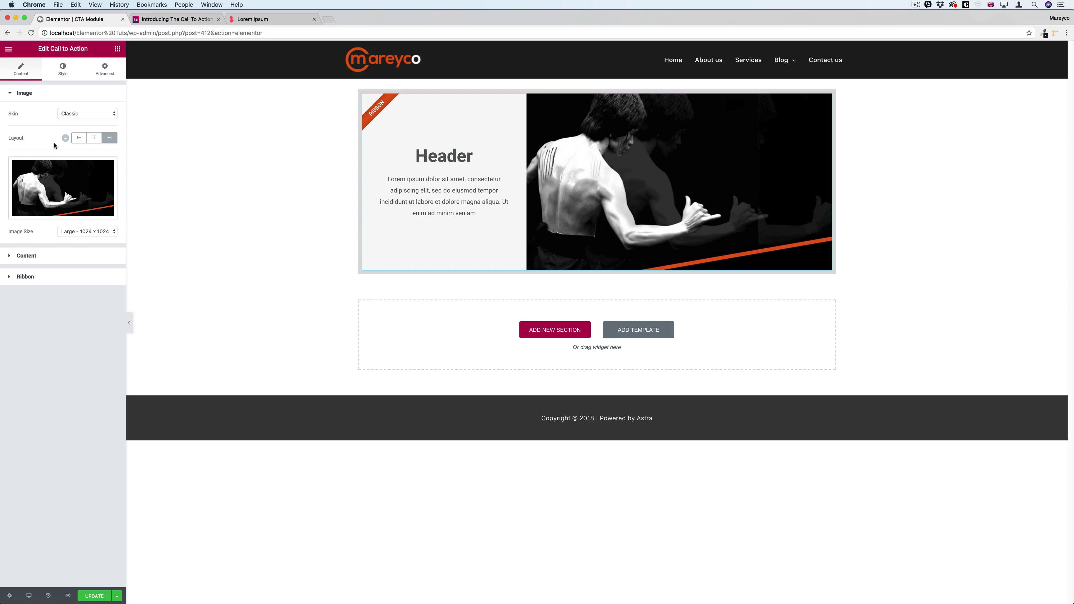
pyautogui.click(47, 262)
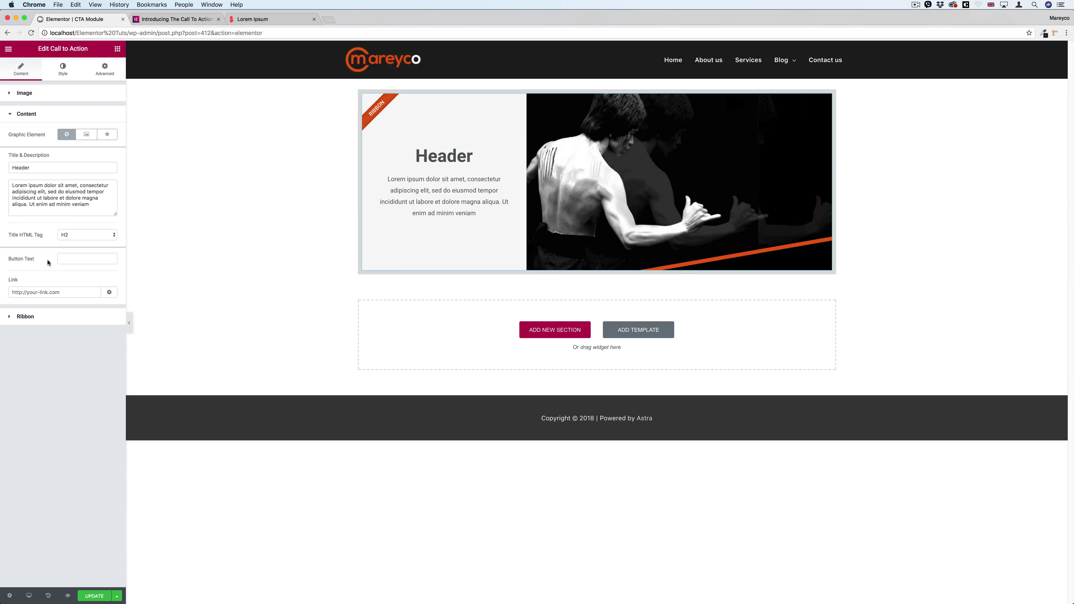
pyautogui.click(87, 134)
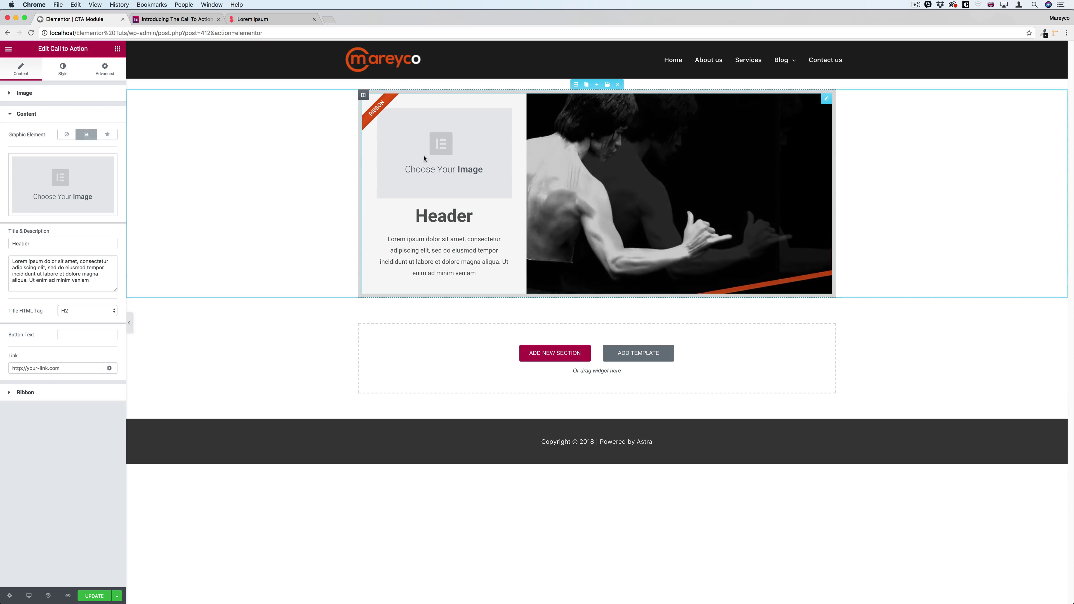
pyautogui.click(107, 134)
pyautogui.click(77, 159)
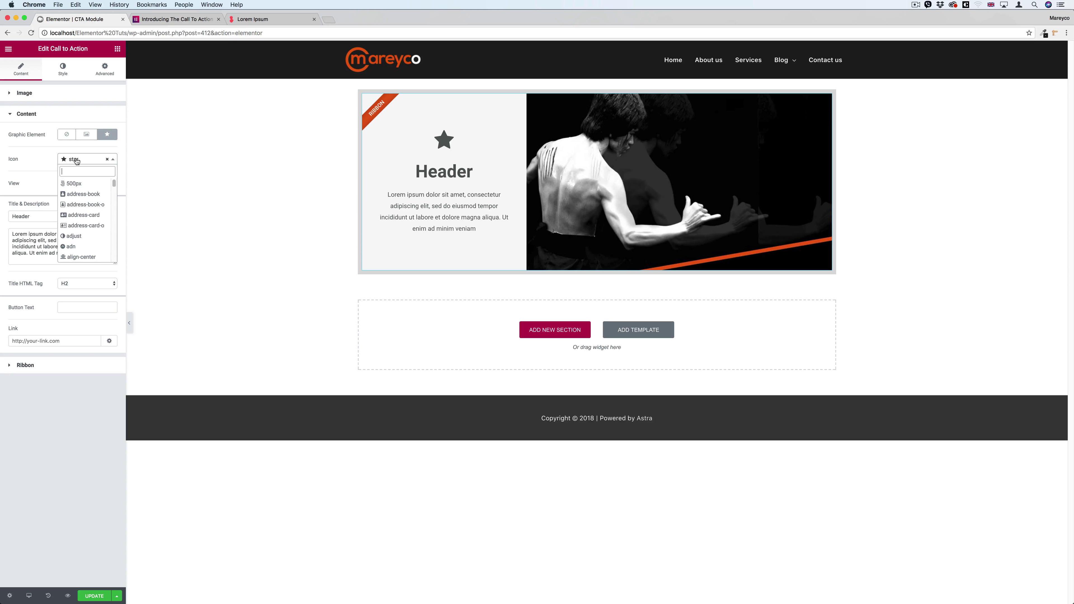
pyautogui.write('des')
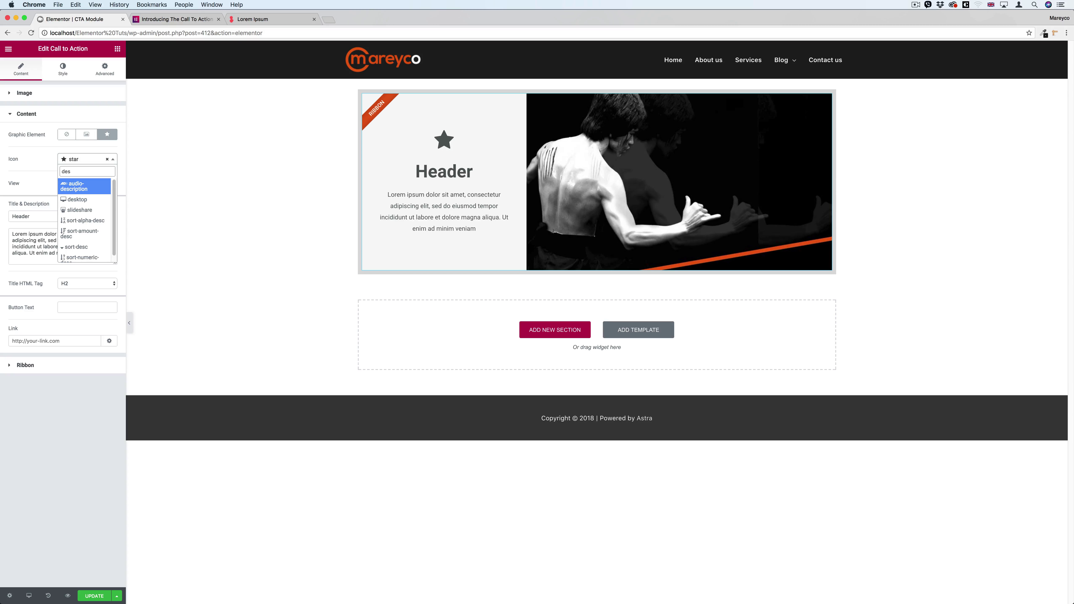
pyautogui.click(77, 199)
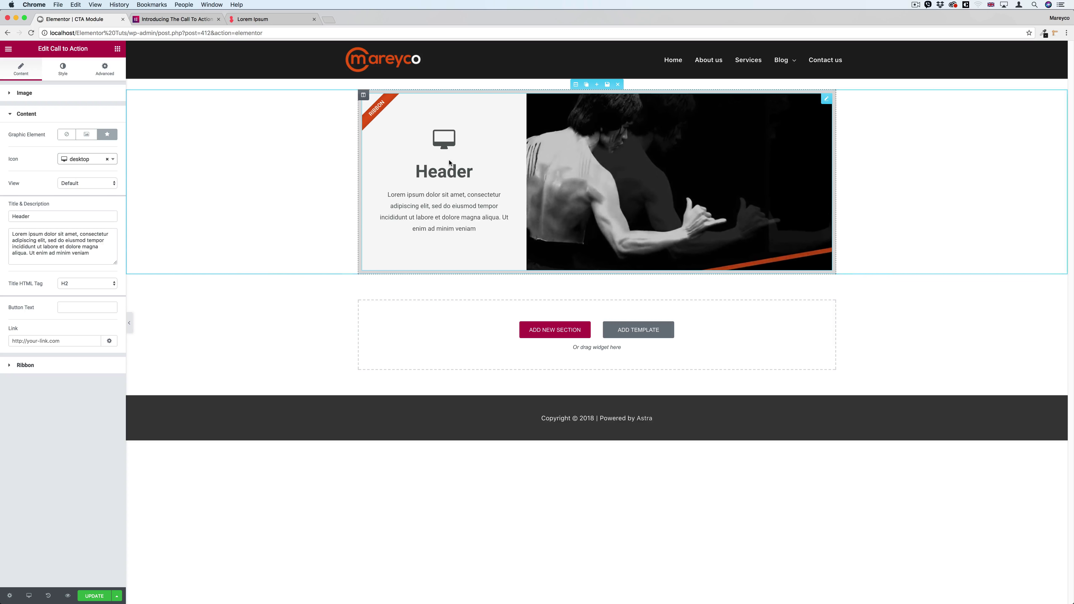
# - Try a larger spacing for the graphic element, and clear the spacing value
pyautogui.click(63, 69)
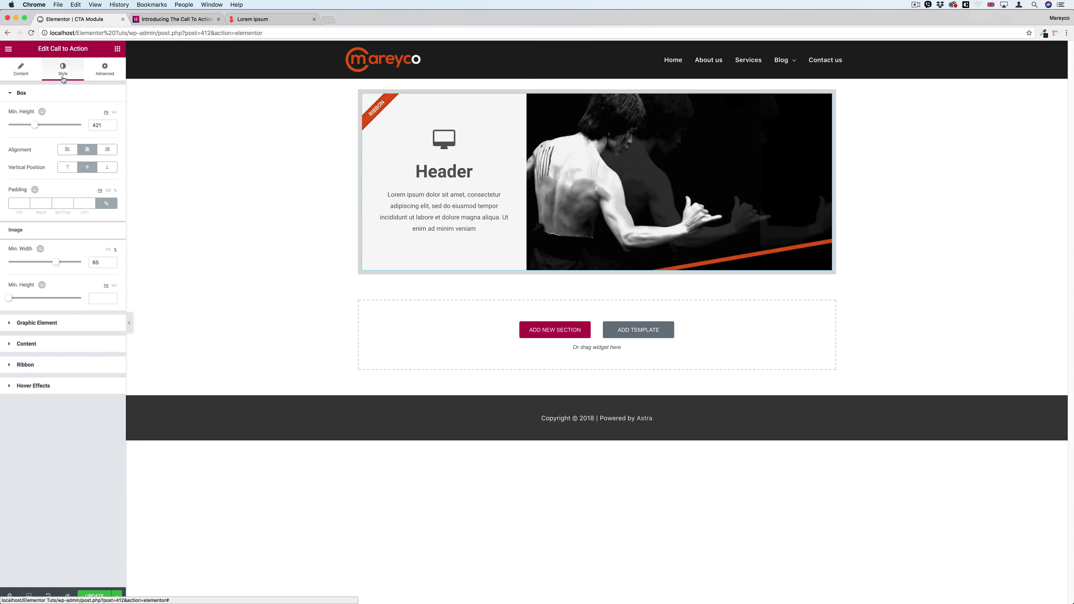
pyautogui.click(54, 94)
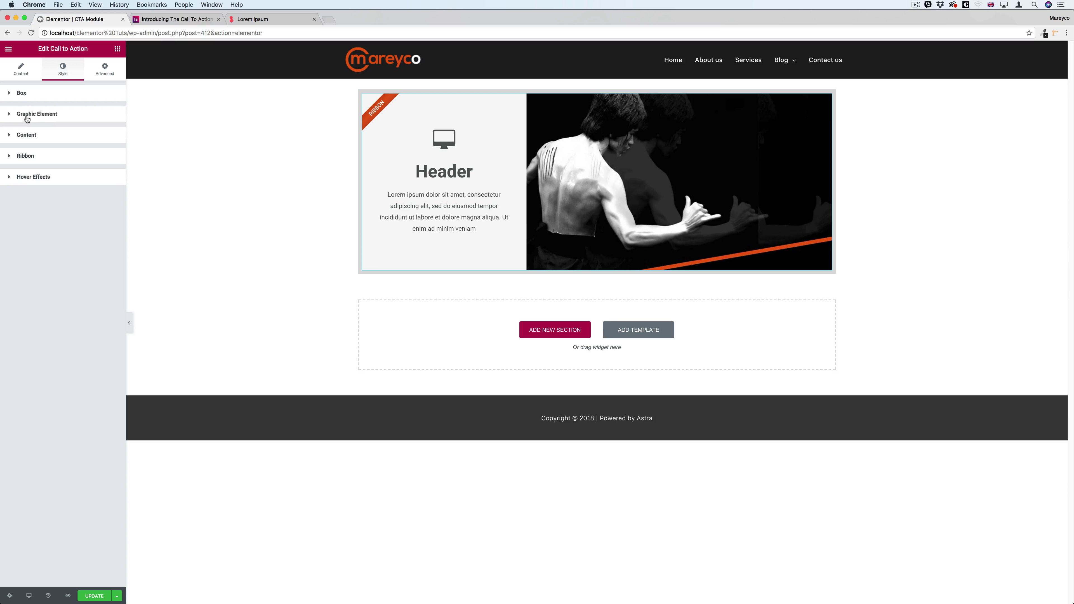
pyautogui.click(59, 114)
pyautogui.moveTo(9, 144)
pyautogui.mouseDown()
pyautogui.moveTo(50, 144)
pyautogui.moveTo(0, 148)
pyautogui.moveTo(22, 144)
pyautogui.mouseUp()
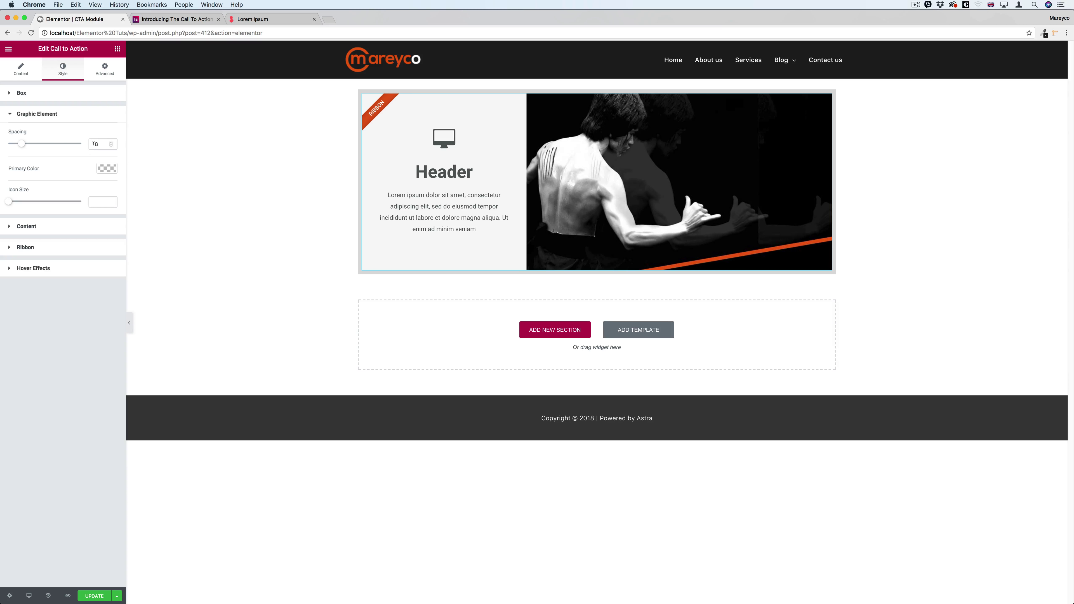
pyautogui.moveTo(101, 144); pyautogui.dragTo(85, 145)
pyautogui.press('BackSpace')
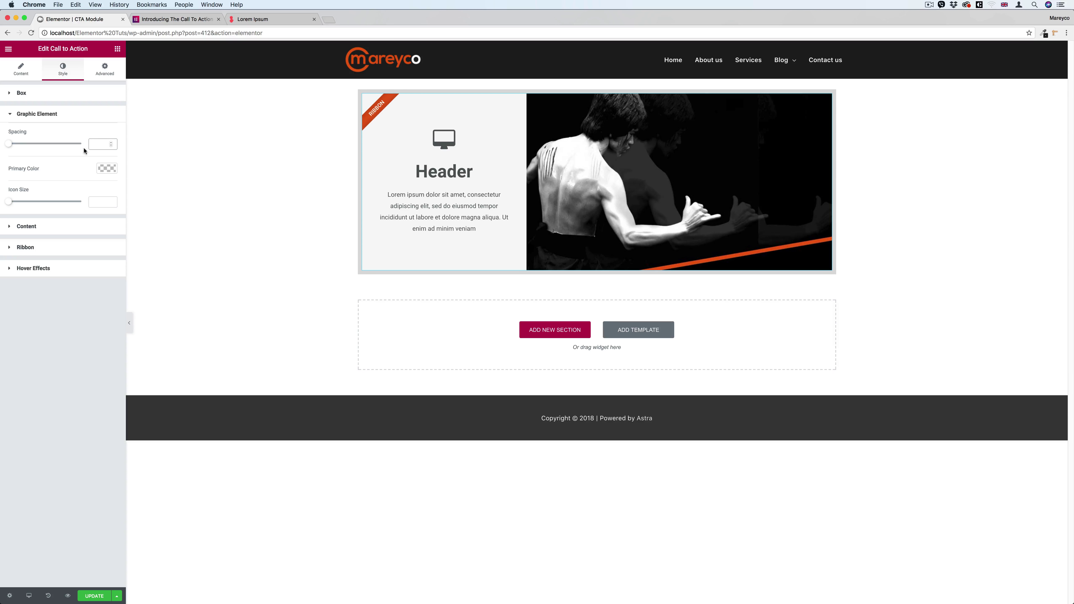
# - Set the icon's primary color to the orange-red preset
pyautogui.click(107, 168)
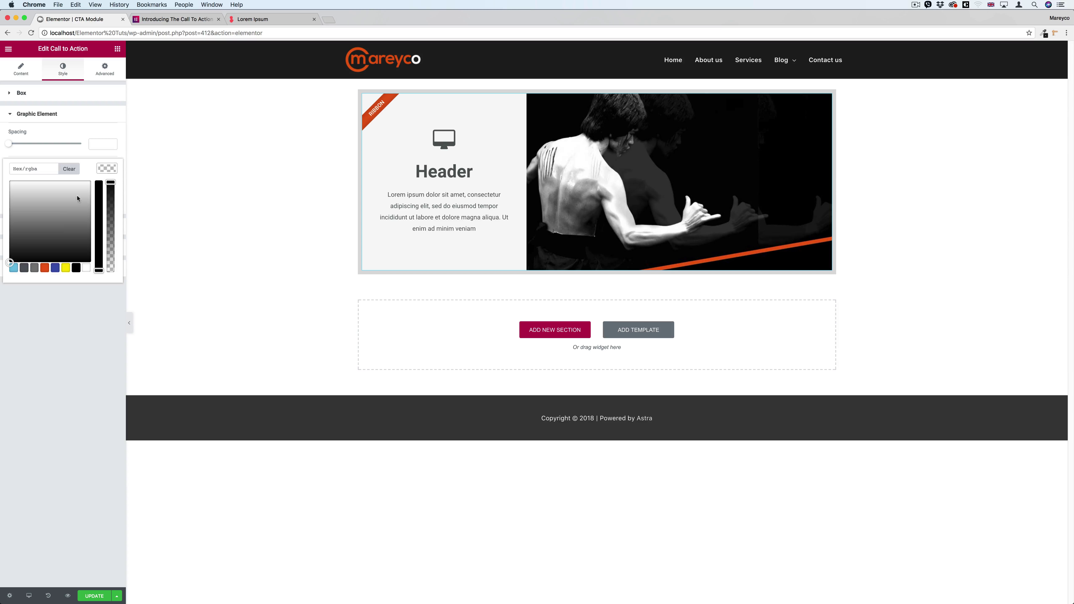
pyautogui.click(45, 268)
pyautogui.click(107, 169)
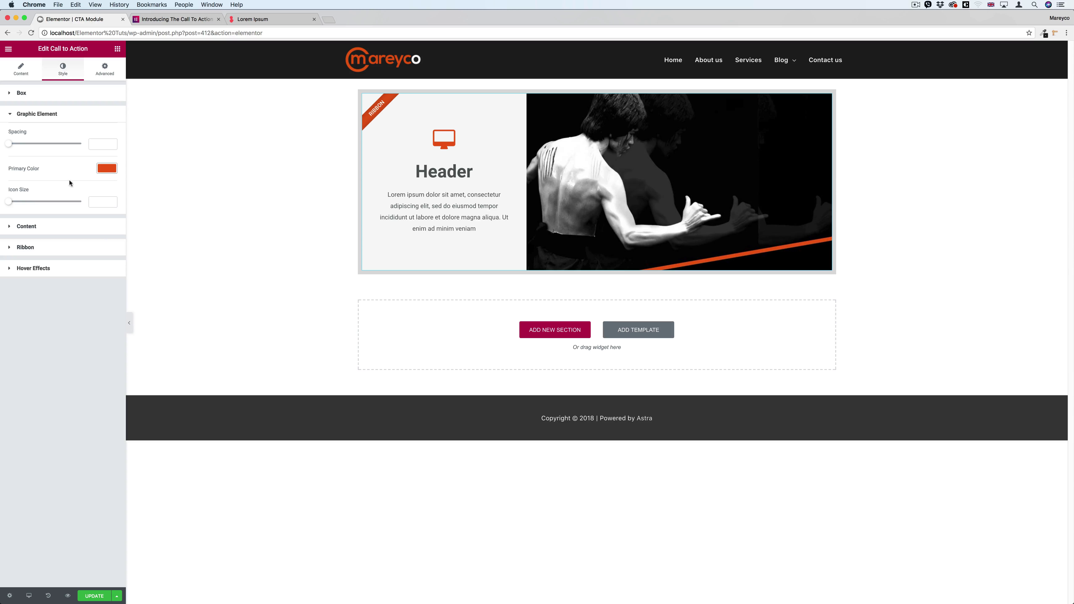
# - Try a much larger icon size, and clear the size value
pyautogui.moveTo(10, 202); pyautogui.dragTo(65, 207)
pyautogui.doubleClick(102, 201)
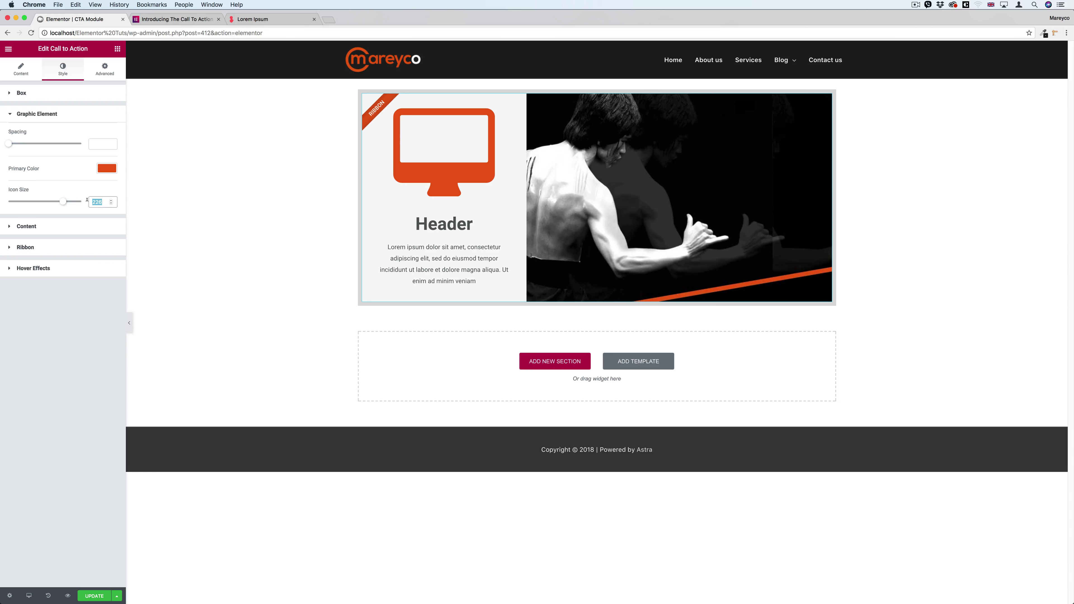
pyautogui.press('BackSpace')
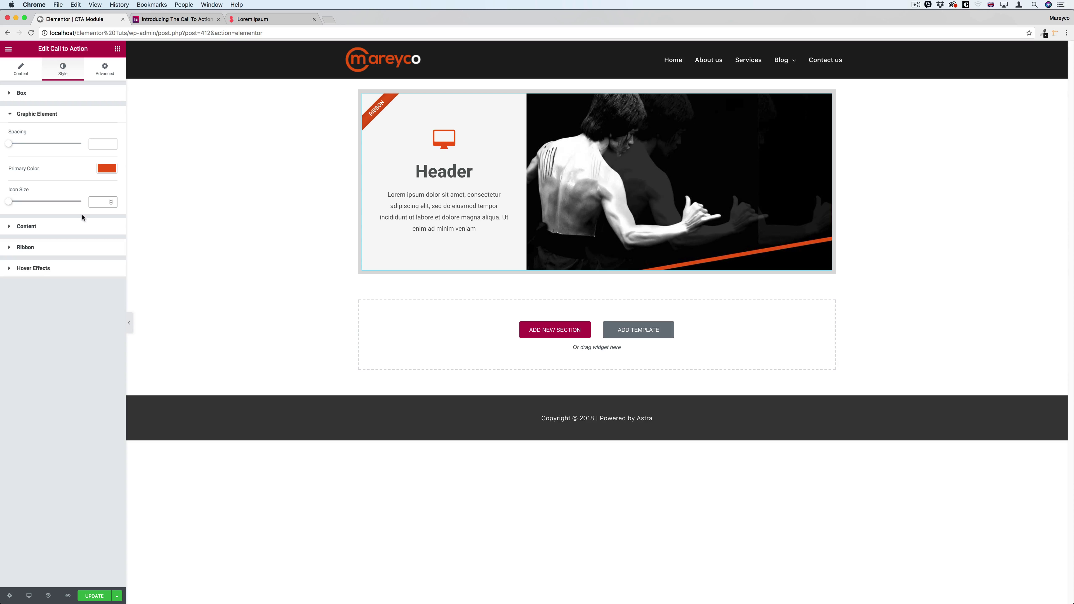
# - Try a smaller font size in the content title's typography, and clear the size value
pyautogui.click(55, 116)
pyautogui.click(55, 135)
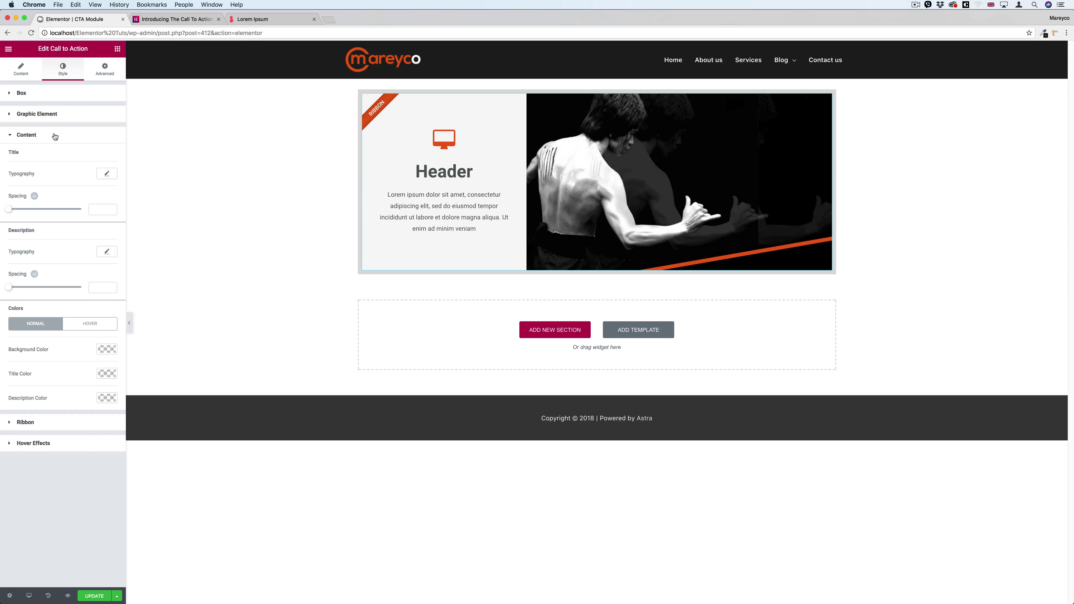
pyautogui.click(107, 173)
pyautogui.moveTo(25, 223); pyautogui.dragTo(15, 225)
pyautogui.click(95, 225)
pyautogui.press('BackSpace')
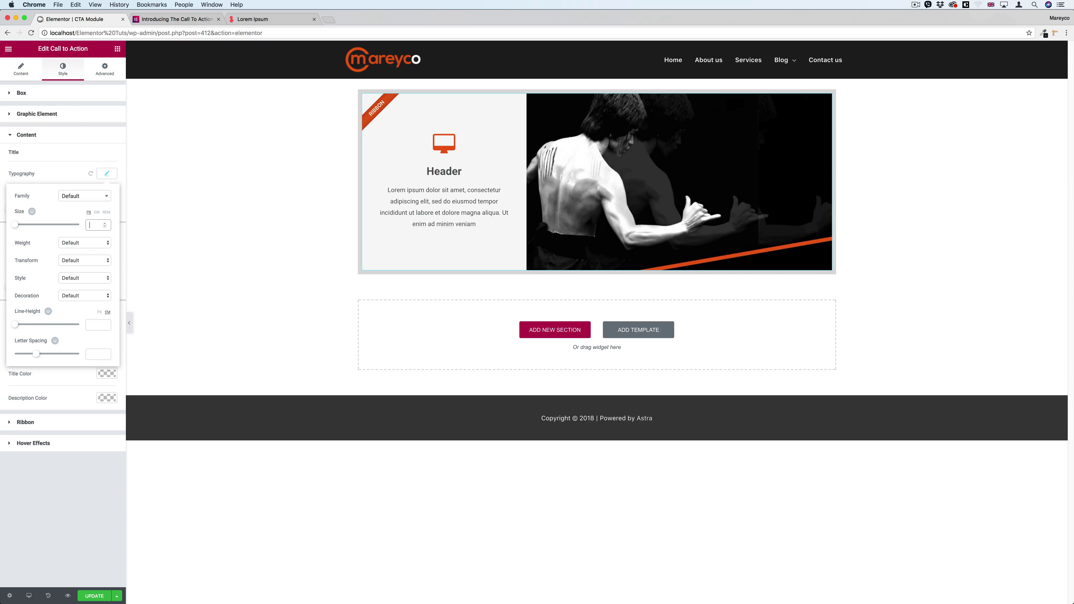
# - Set the content title's font weight to 600
pyautogui.click(82, 242)
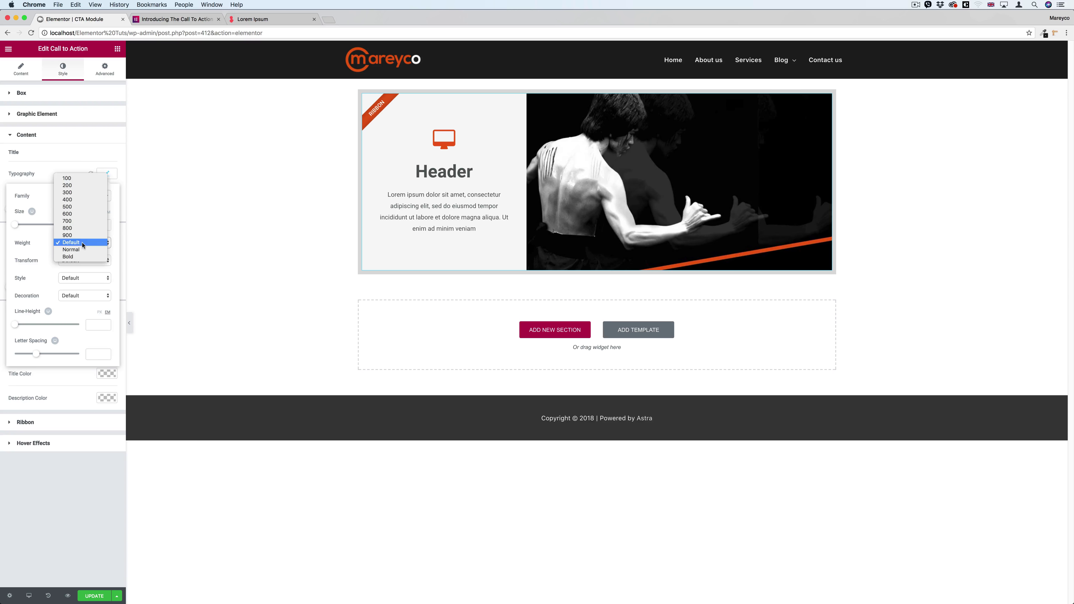
pyautogui.click(71, 215)
pyautogui.click(111, 177)
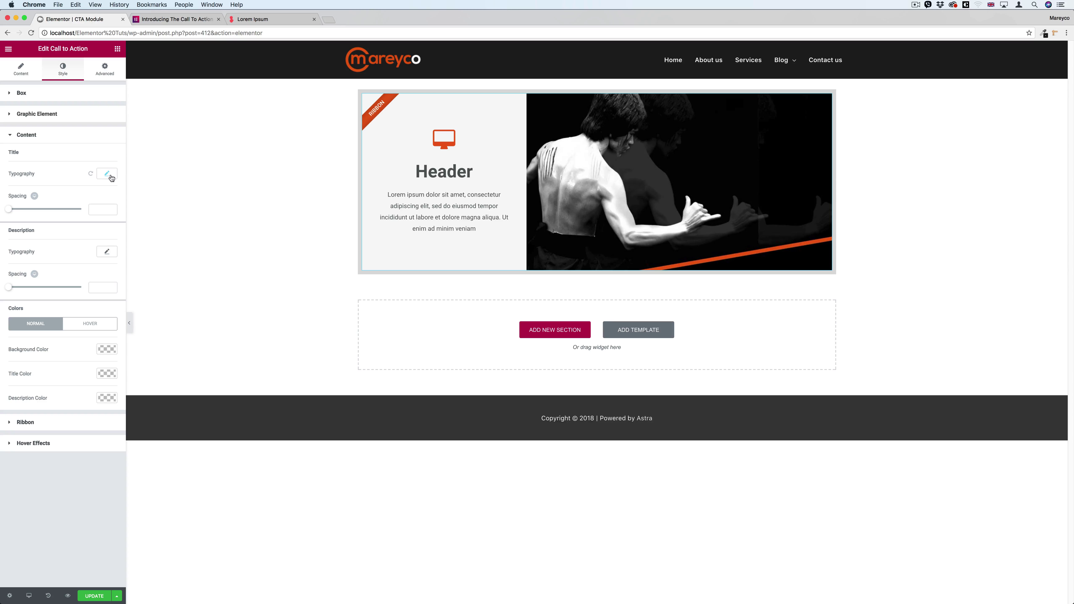
# - Try a title spacing of 56, and clear the spacing value
pyautogui.moveTo(12, 210); pyautogui.dragTo(50, 210)
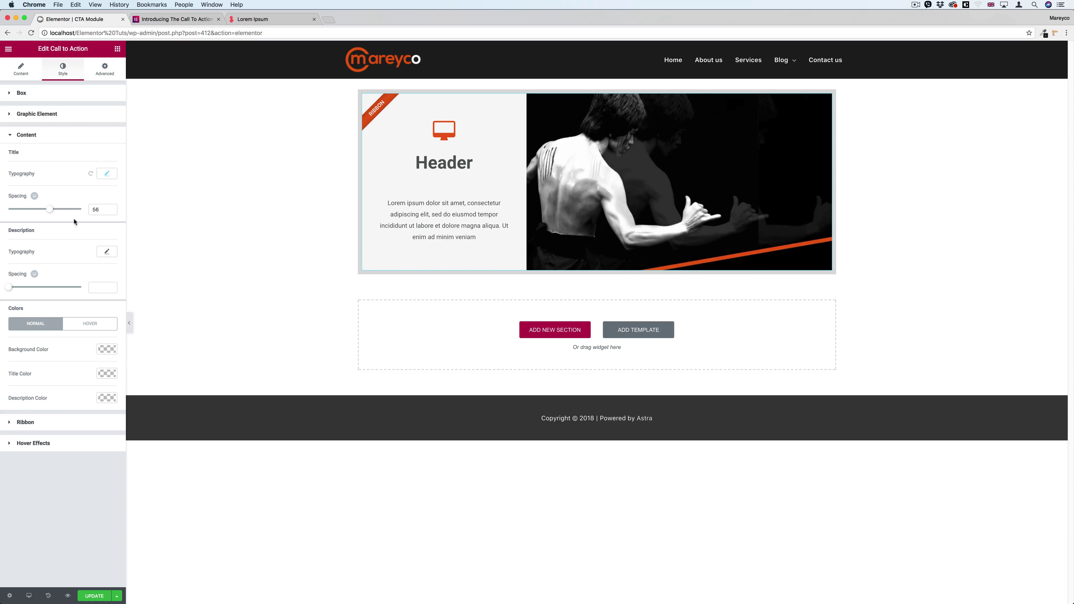
pyautogui.press('BackSpace')
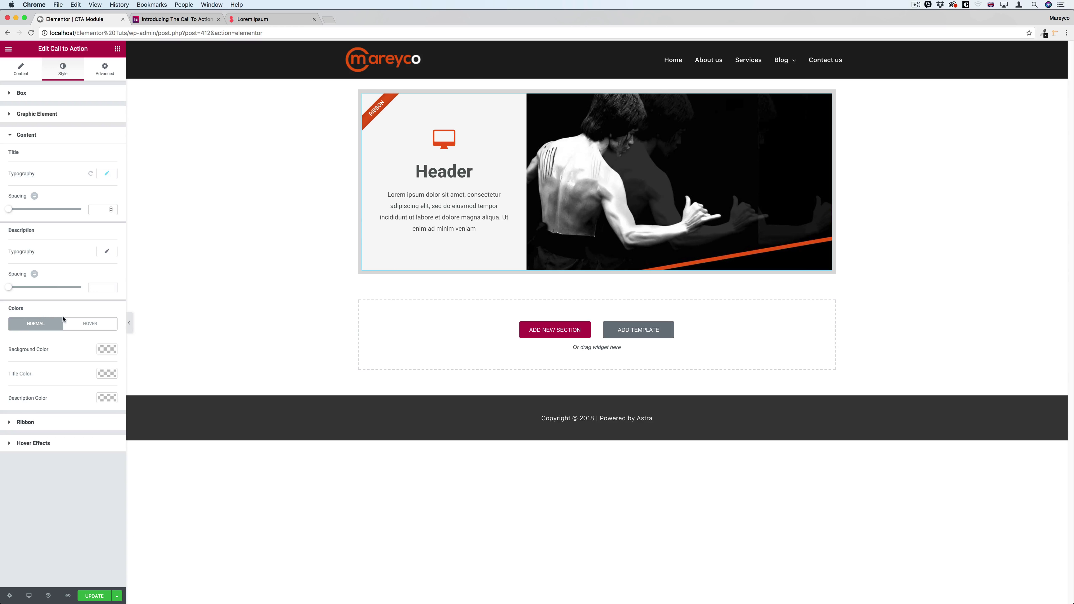
pyautogui.click(67, 141)
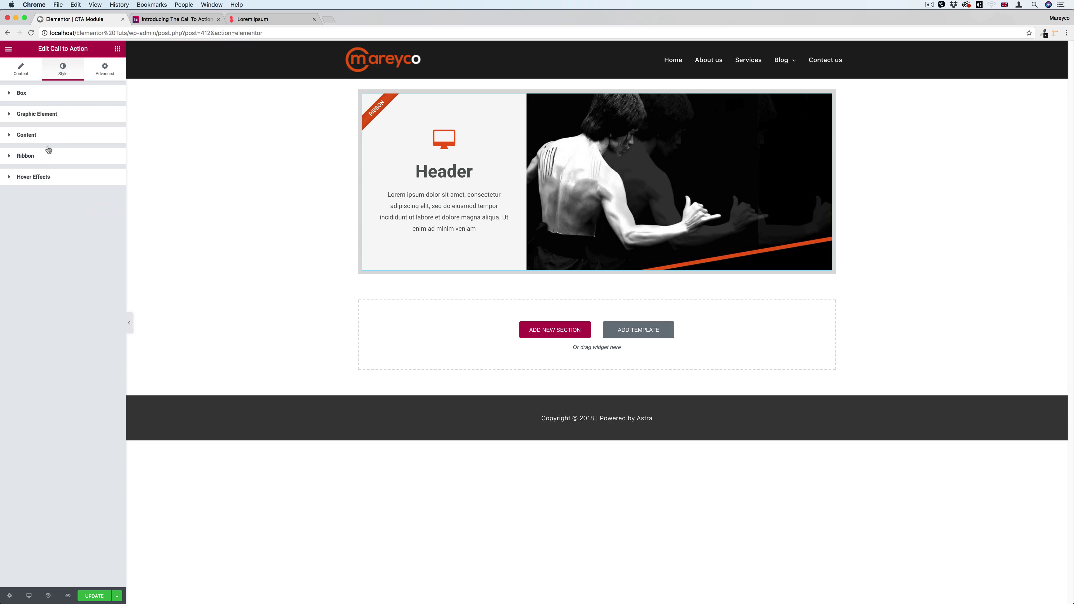
# - Set the content's normal-state background color to black and its title color to white
pyautogui.click(49, 138)
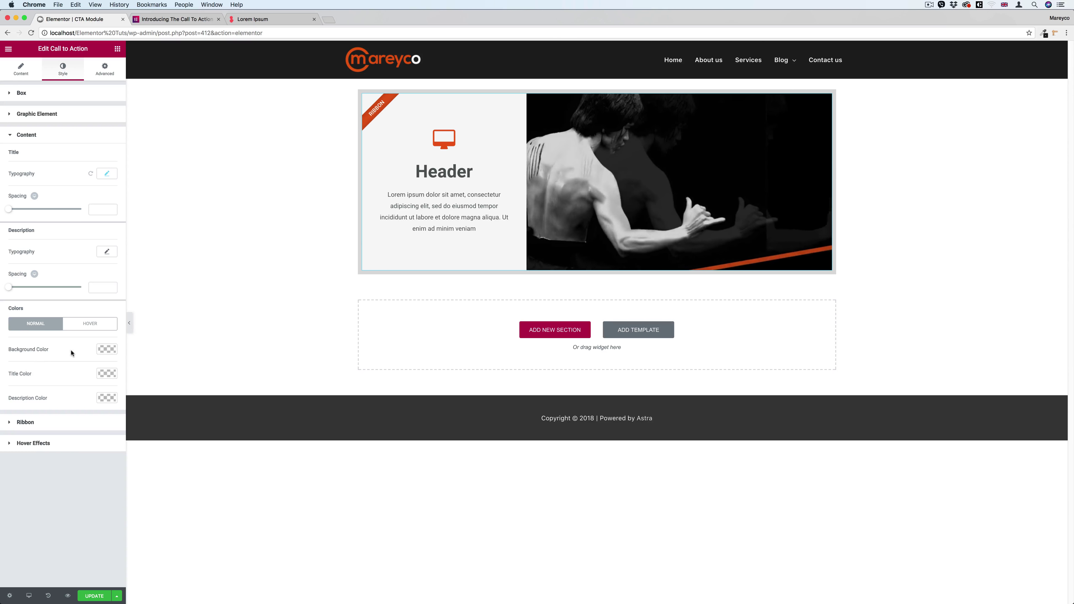
pyautogui.click(107, 349)
pyautogui.click(76, 448)
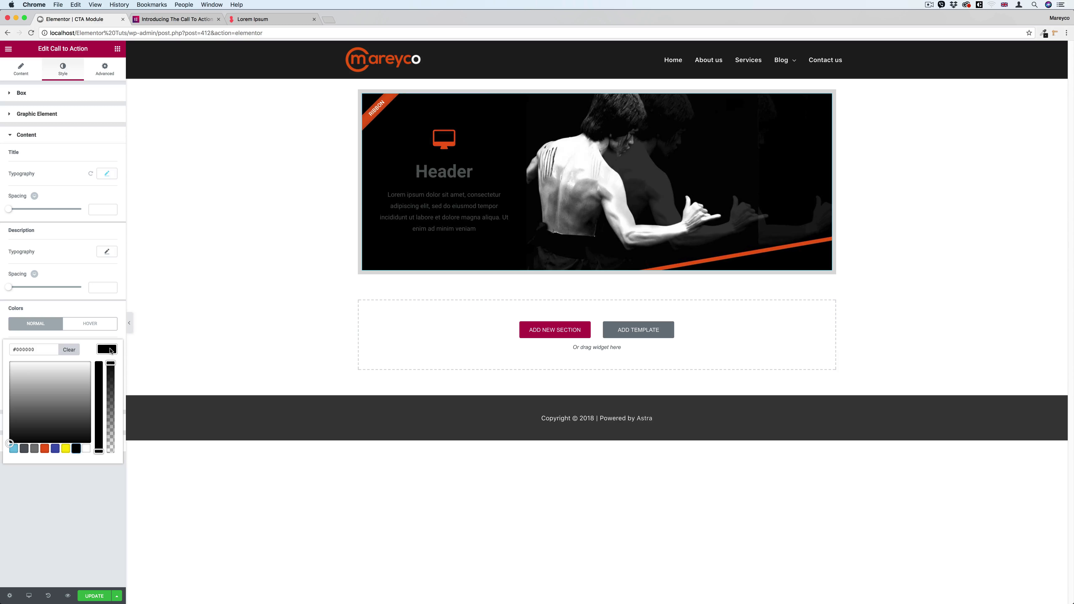
pyautogui.click(108, 350)
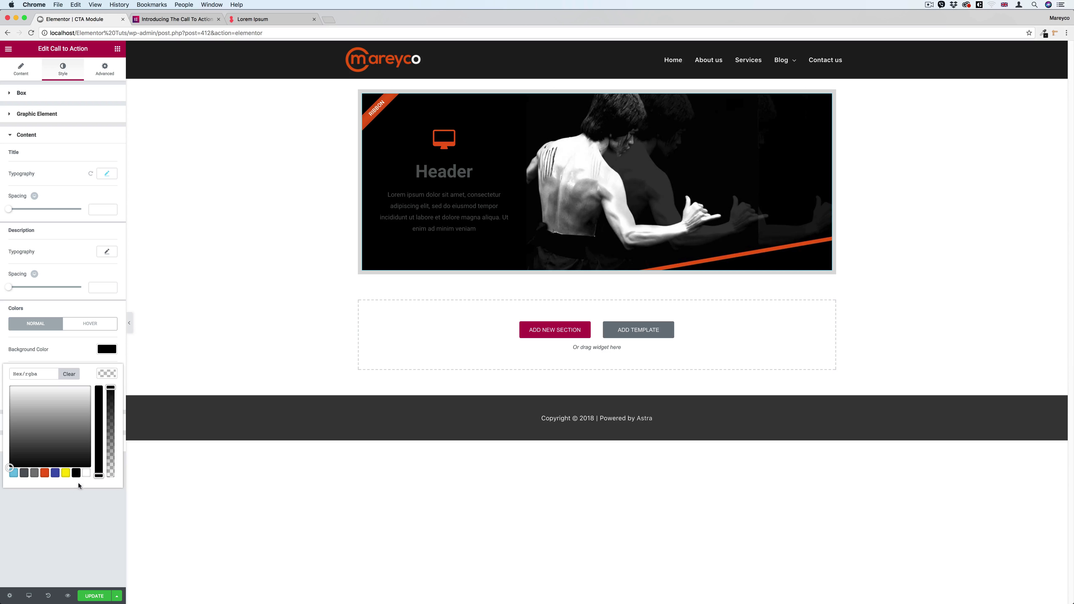
pyautogui.click(85, 473)
pyautogui.click(132, 364)
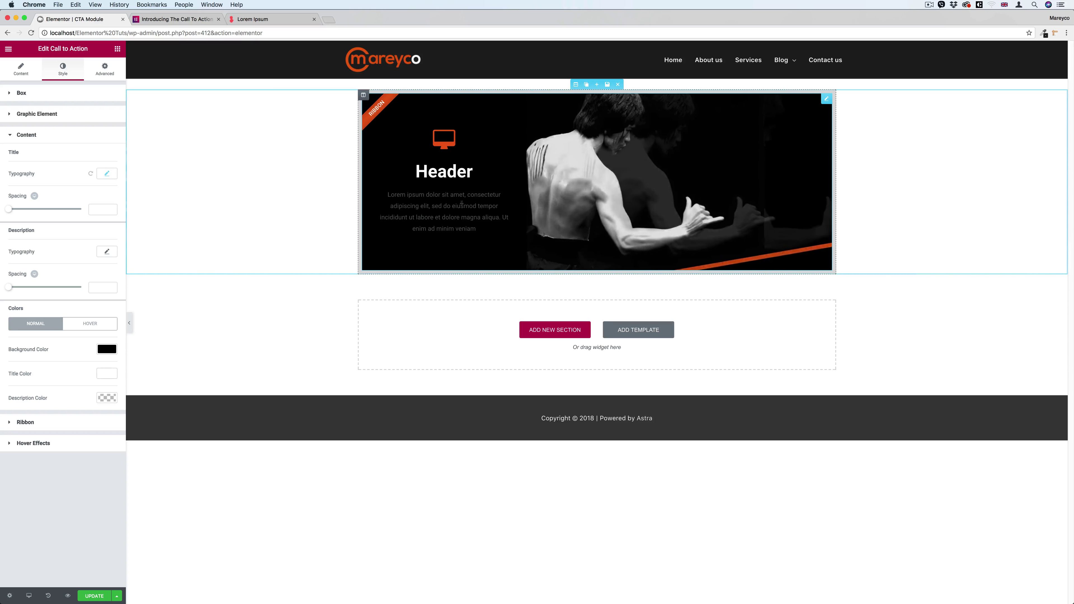
# - Set the content's description color to the light gray #dbdbdb
pyautogui.click(107, 398)
pyautogui.click(86, 497)
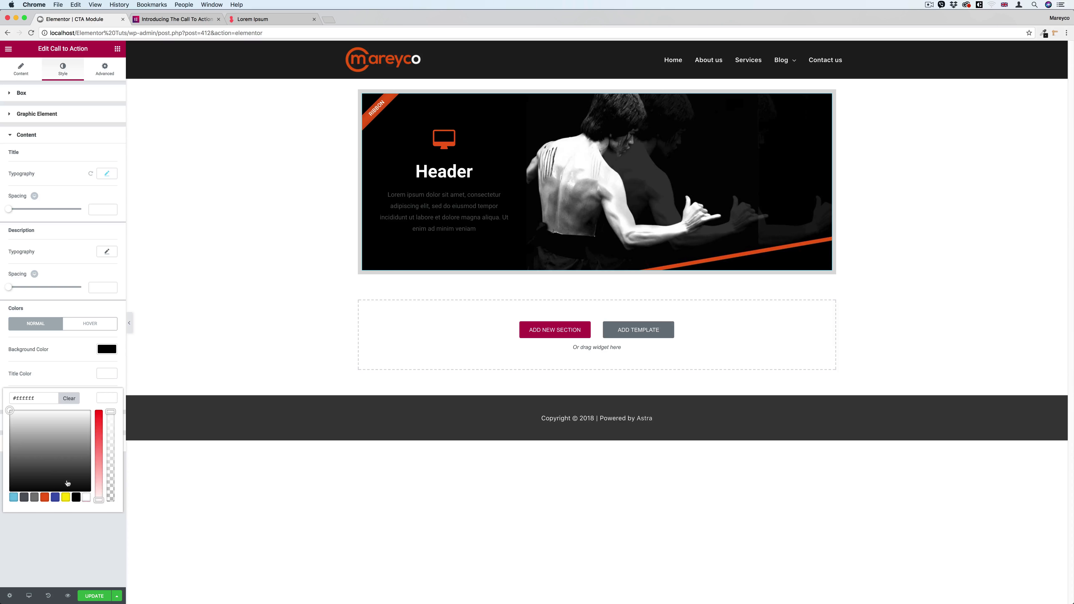
pyautogui.moveTo(8, 416); pyautogui.dragTo(10, 422)
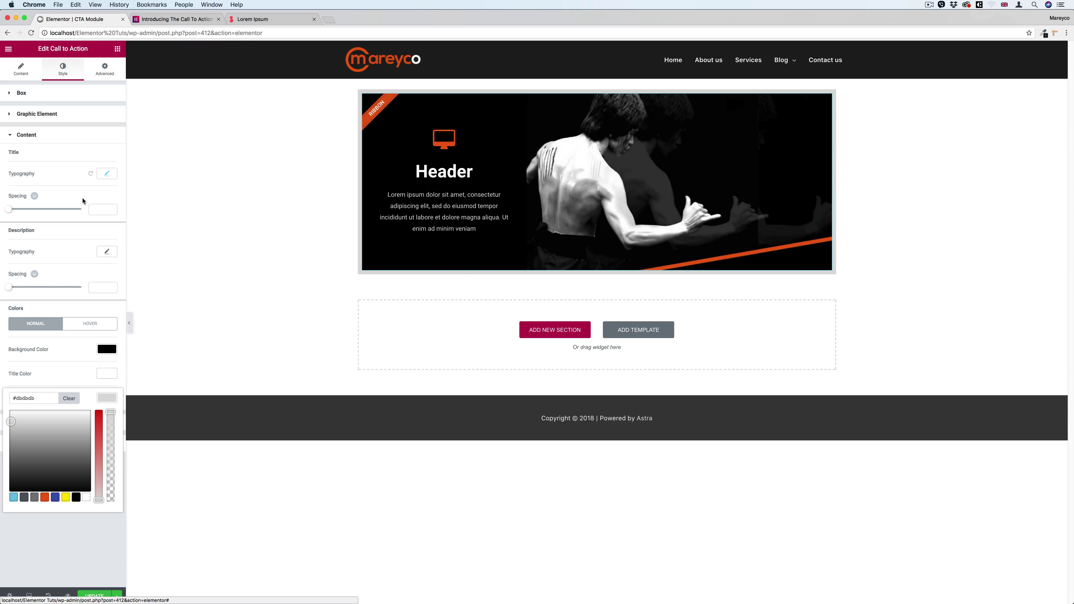
# - Try a light gray #d1d1d1 and shades of light blue as the graphic element's primary color
pyautogui.click(45, 114)
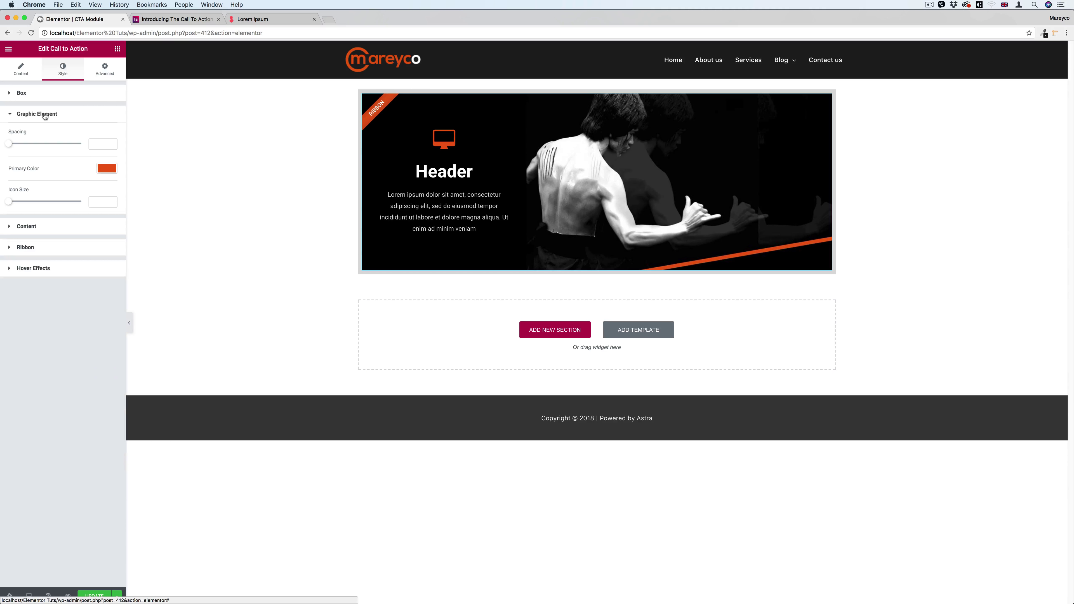
pyautogui.click(106, 168)
pyautogui.click(86, 268)
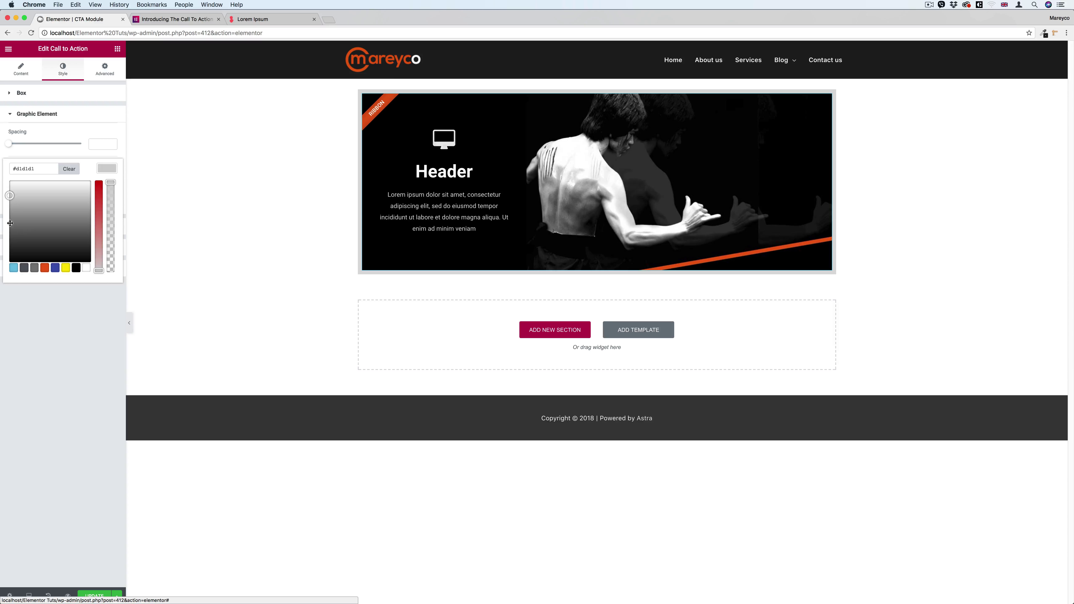
pyautogui.click(13, 266)
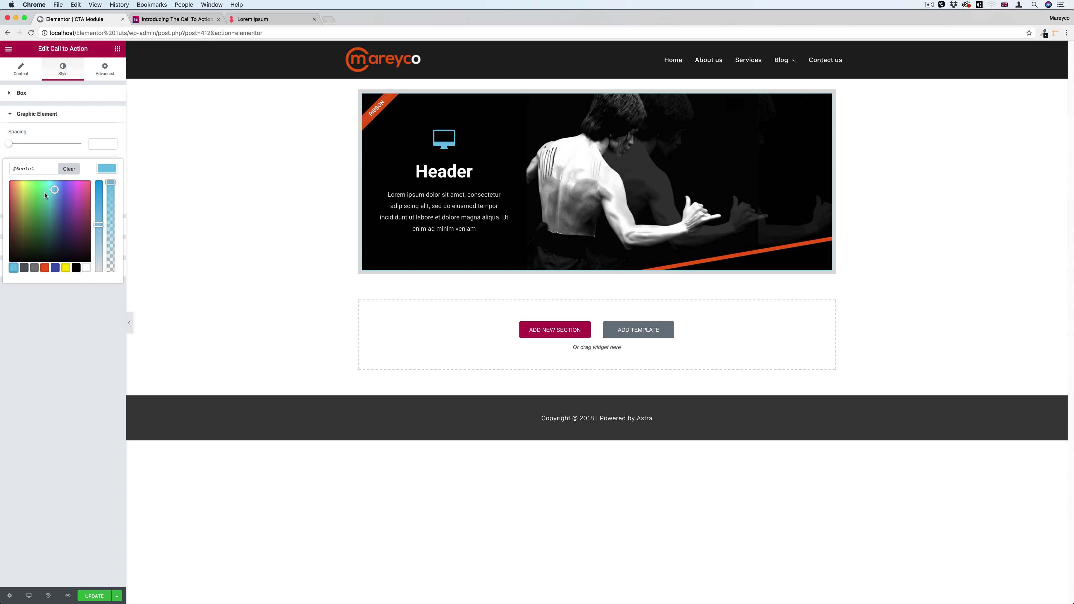
pyautogui.moveTo(100, 221); pyautogui.dragTo(99, 213)
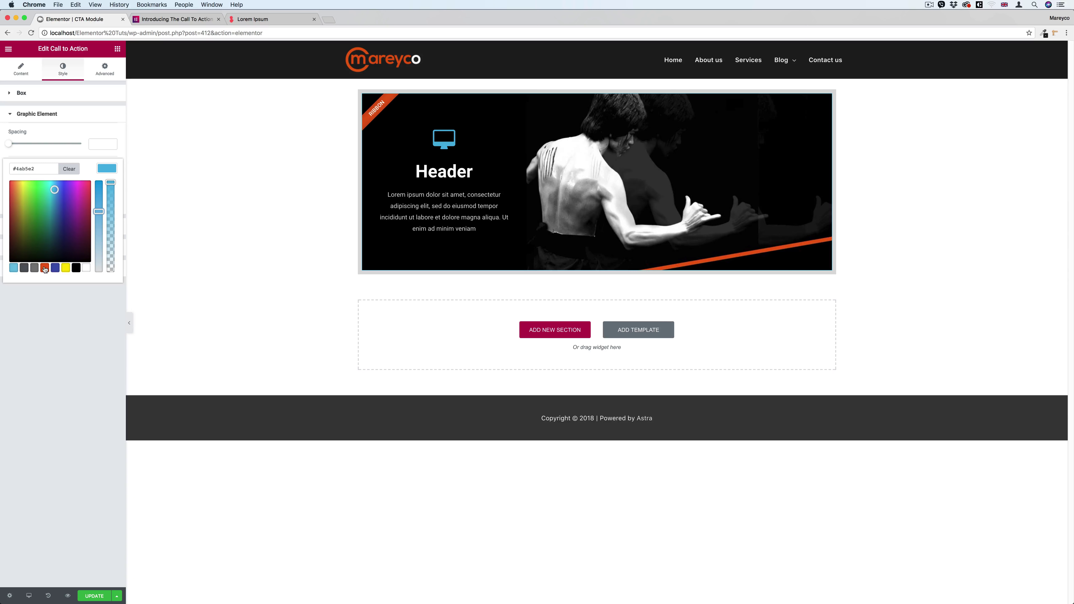
# - Set the graphic element's primary color to a light gray, starting from white
pyautogui.click(86, 267)
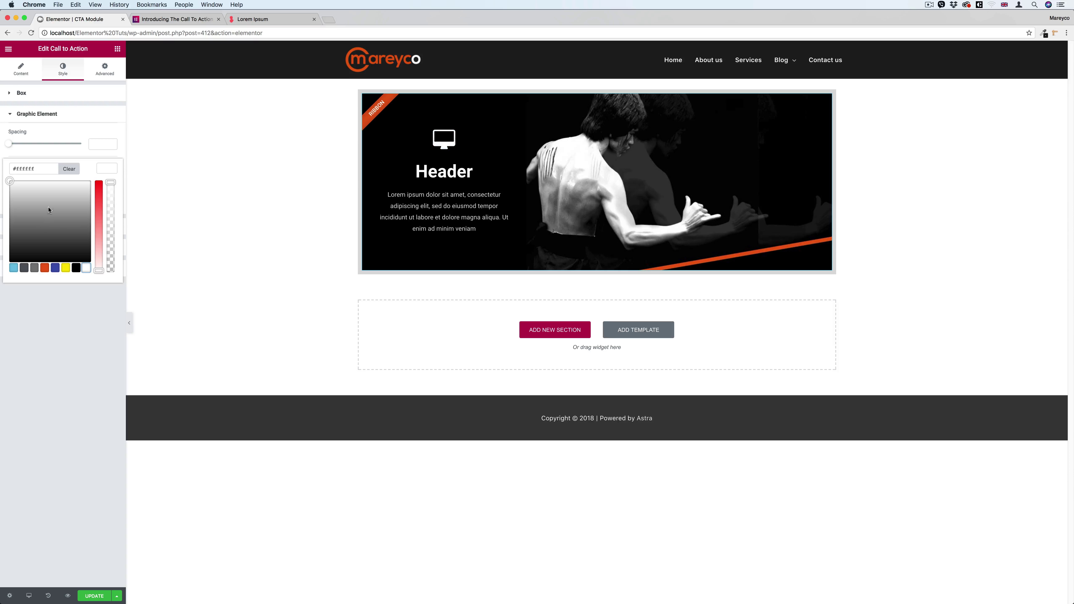
pyautogui.moveTo(13, 181); pyautogui.dragTo(8, 202)
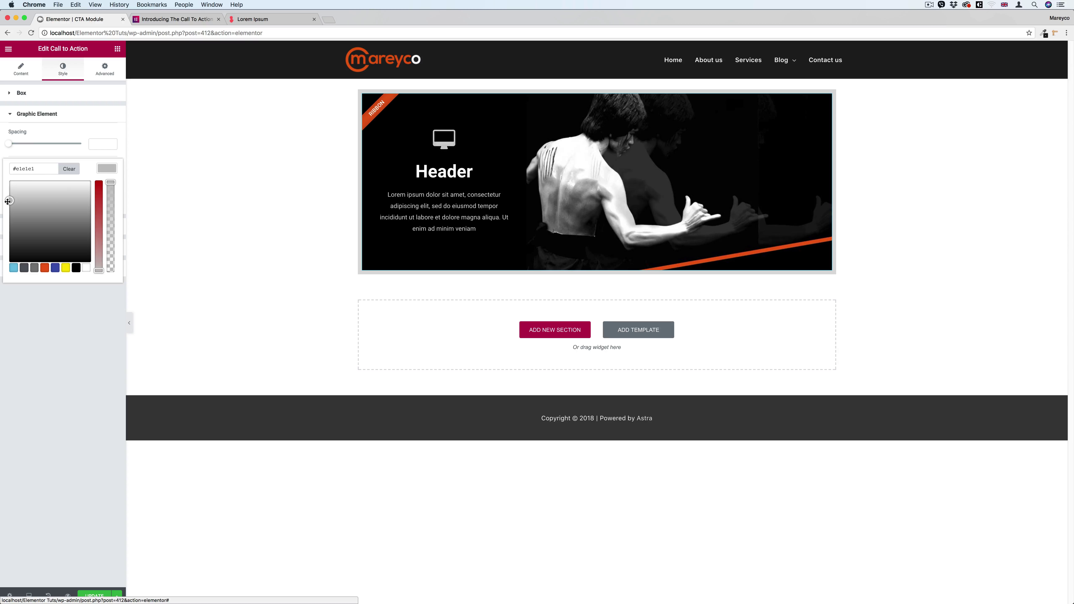
pyautogui.click(101, 172)
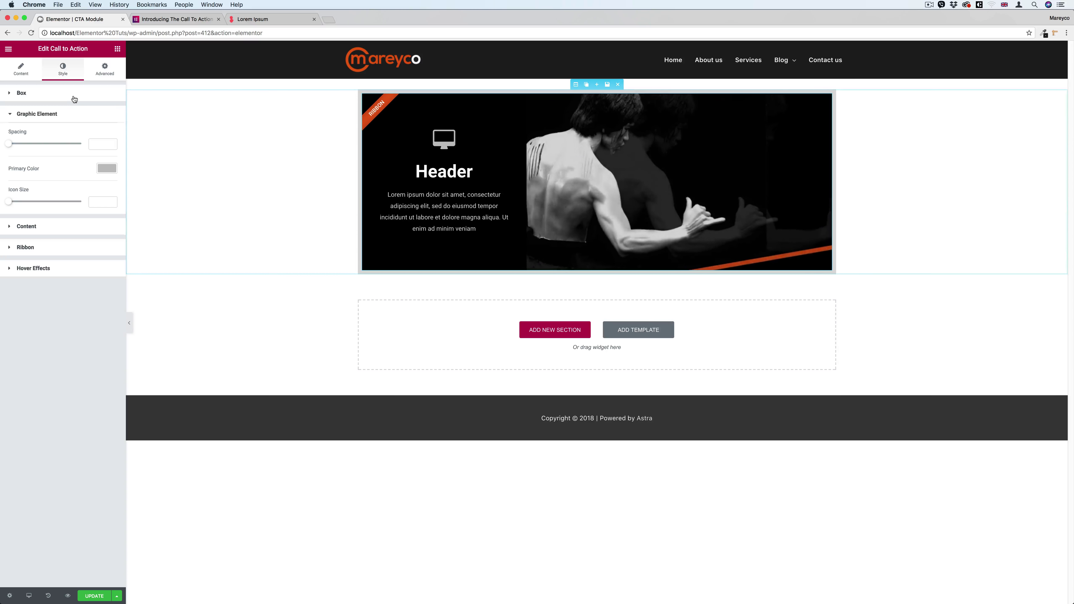
pyautogui.click(54, 122)
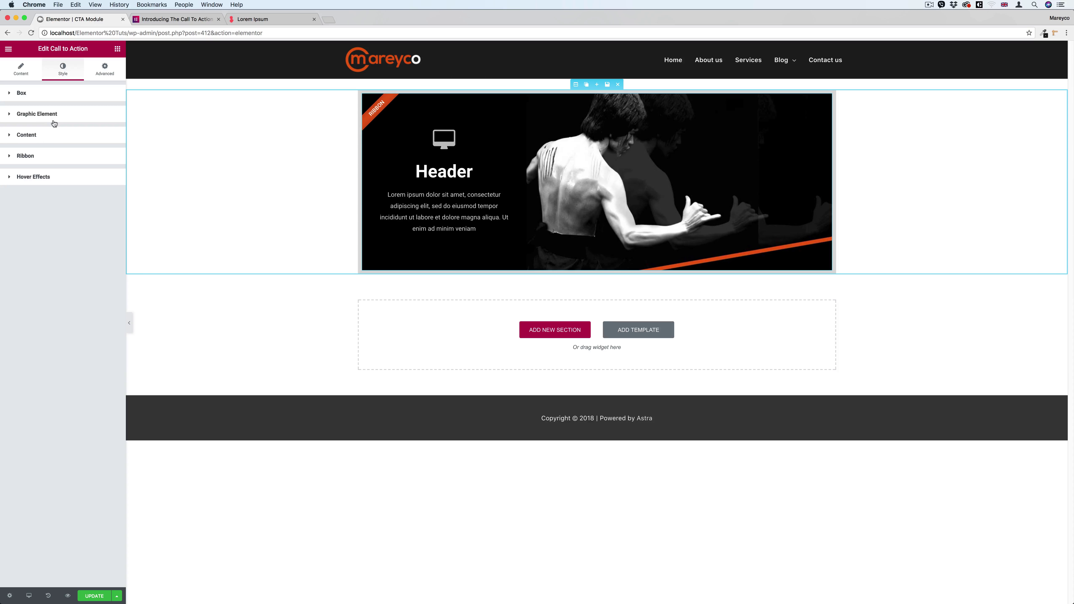
# - Set the content's hover-state background color to white
pyautogui.click(46, 157)
pyautogui.click(52, 139)
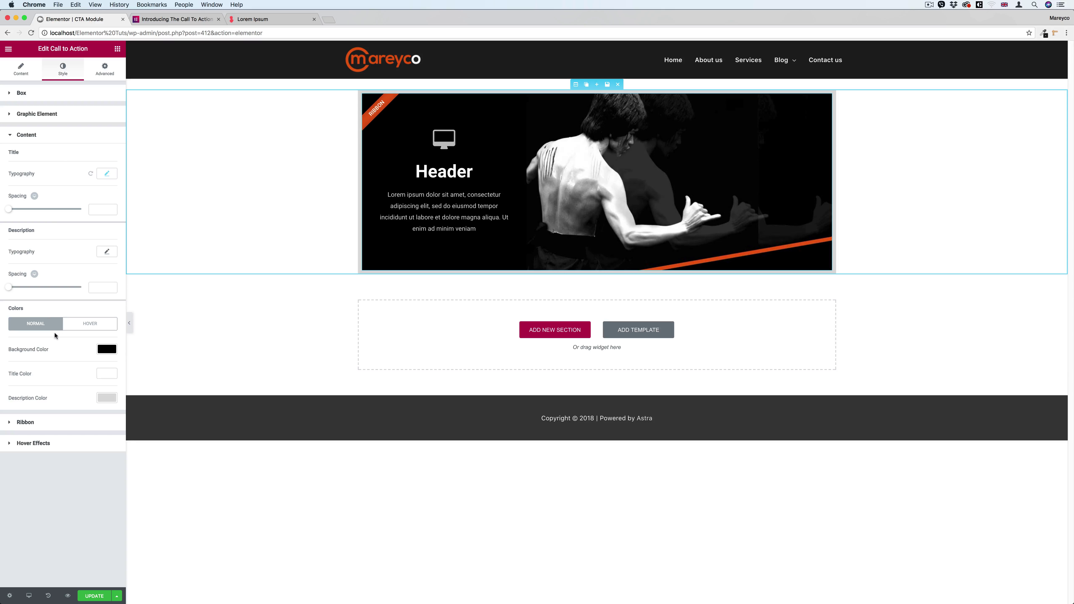
pyautogui.click(100, 324)
pyautogui.click(103, 349)
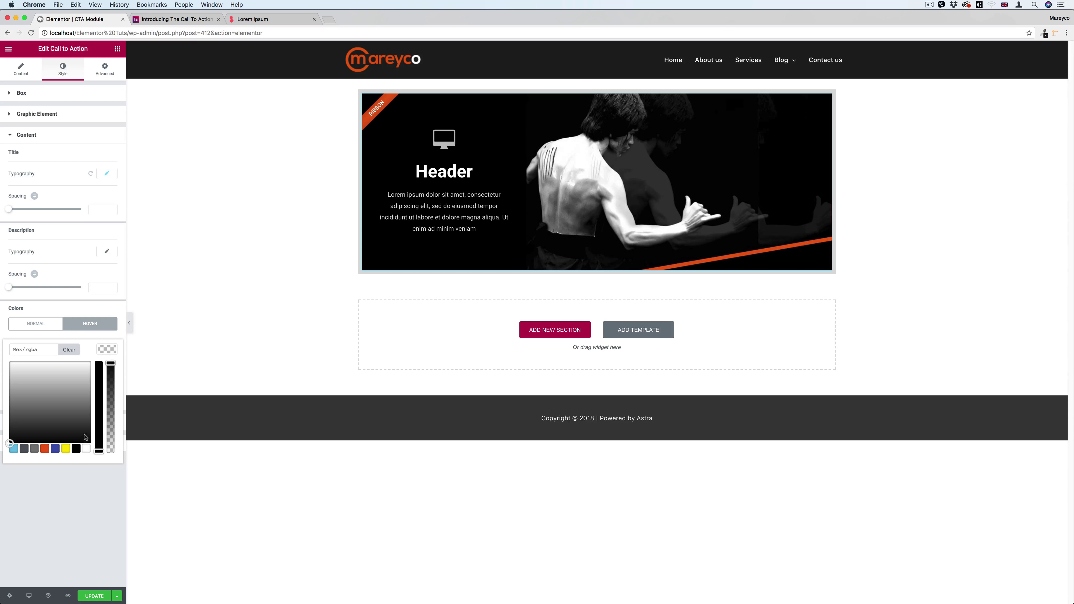
pyautogui.click(86, 448)
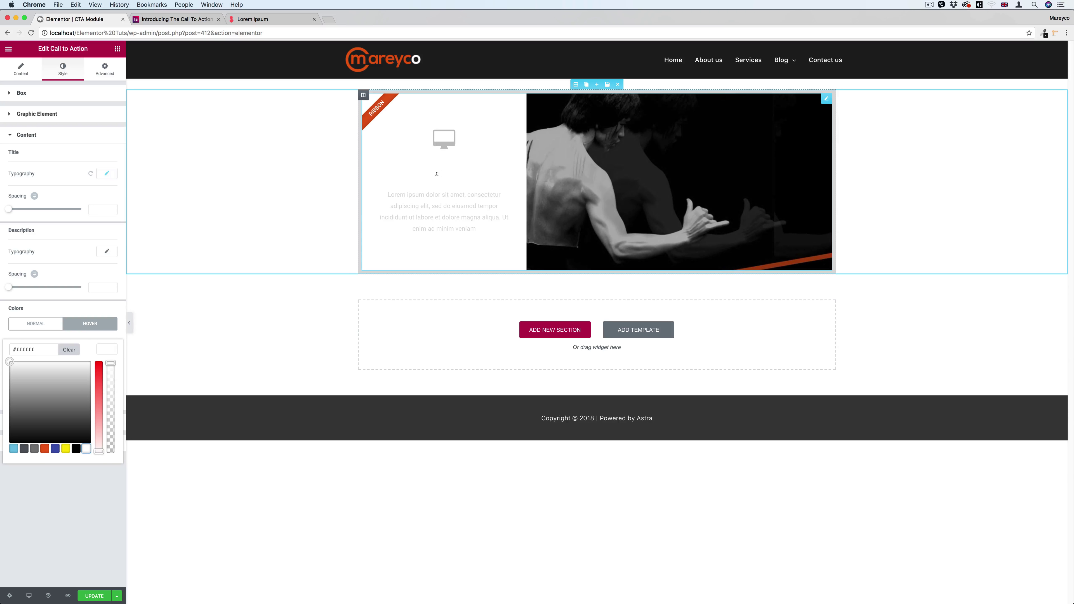
pyautogui.click(109, 350)
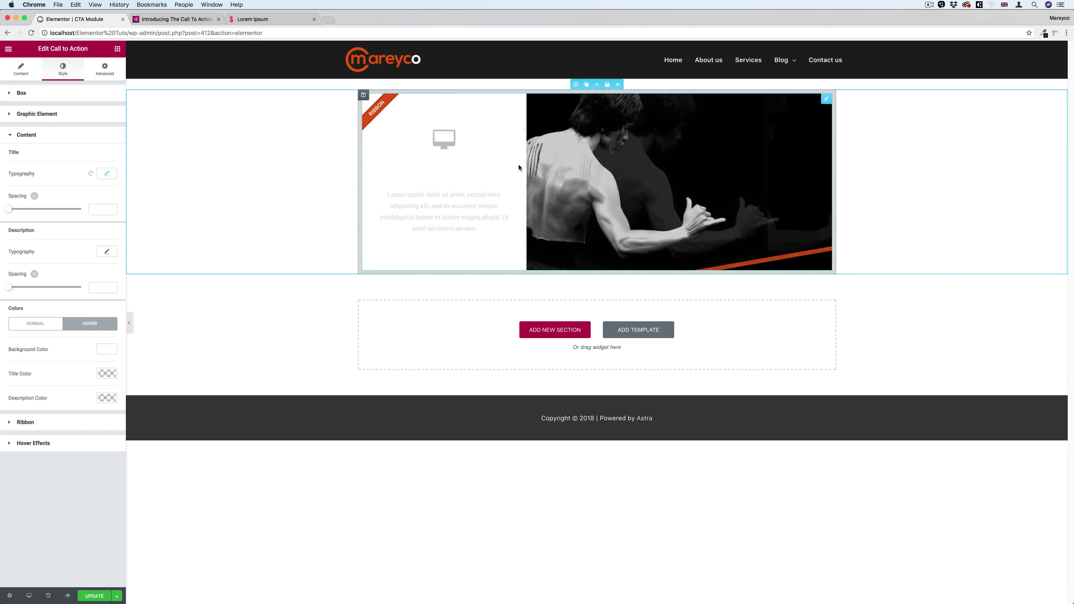
# - Set the content's hover-state title color to black
pyautogui.click(106, 373)
pyautogui.click(105, 374)
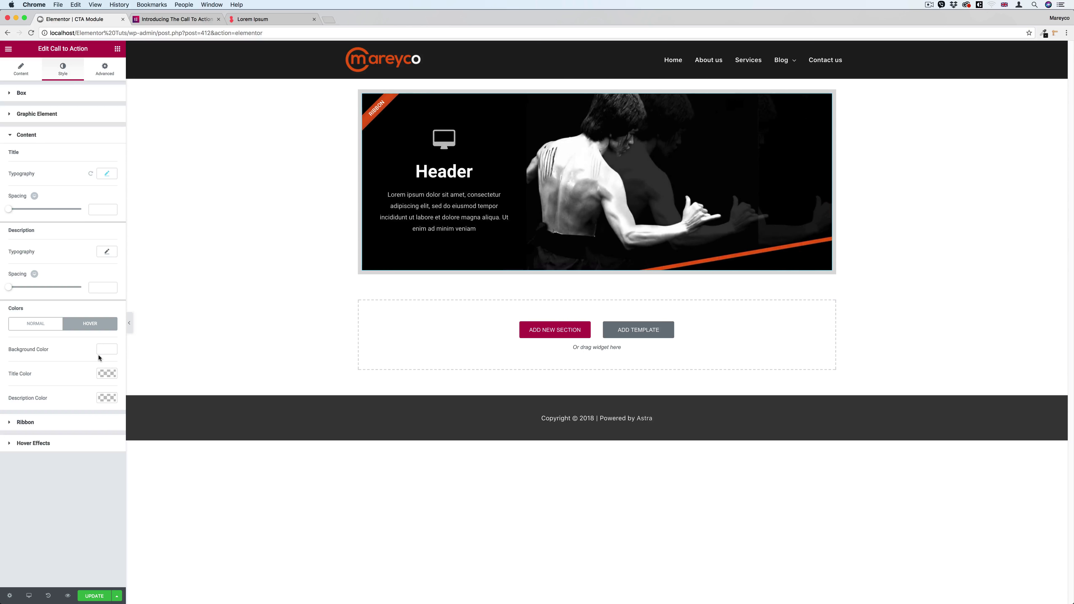
pyautogui.click(106, 374)
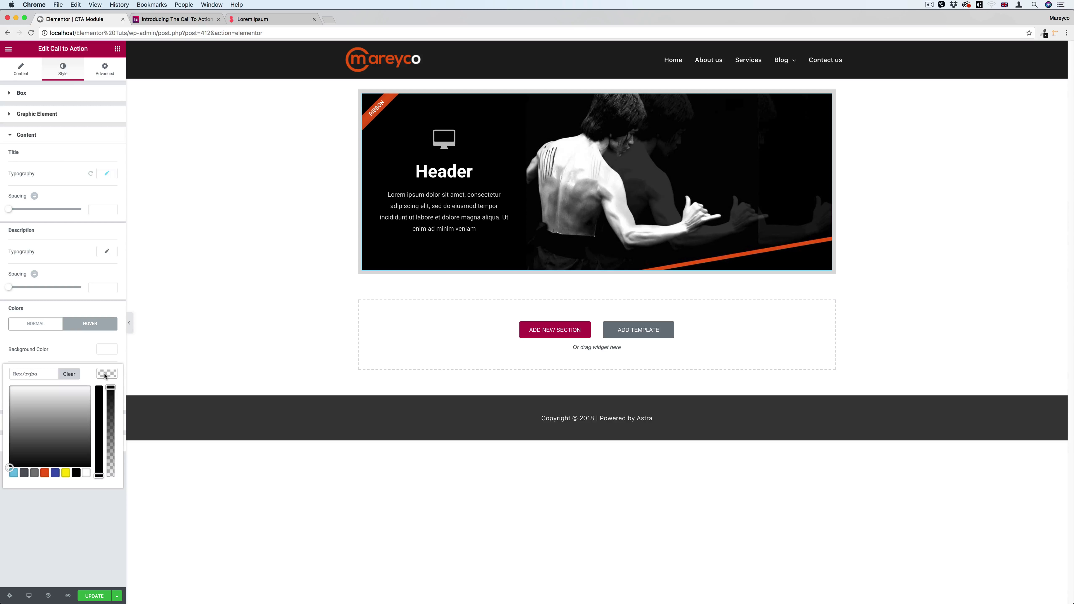
pyautogui.click(44, 473)
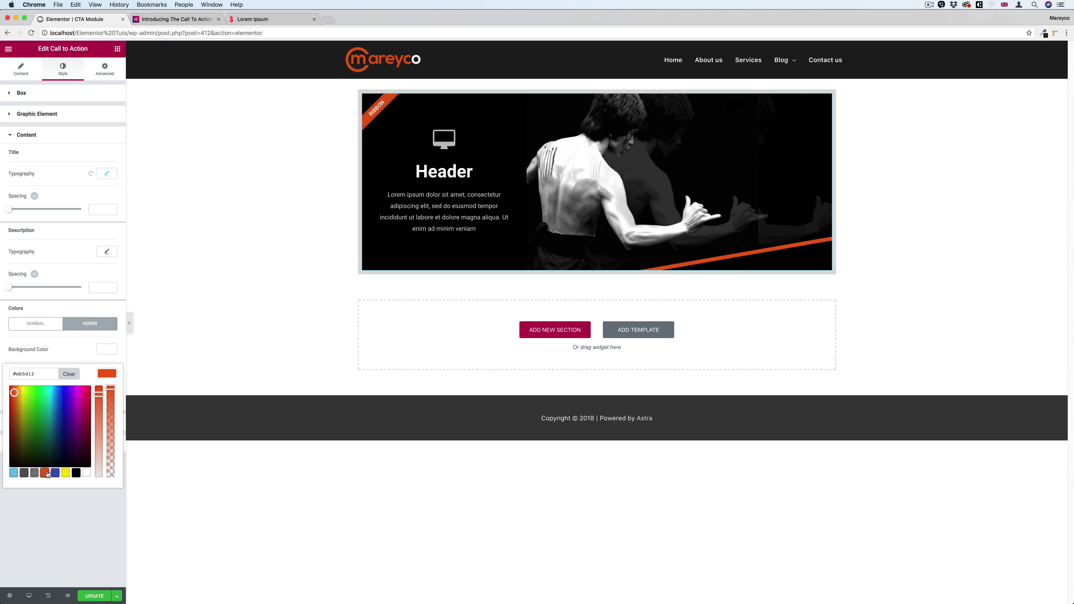
pyautogui.click(76, 473)
pyautogui.click(106, 374)
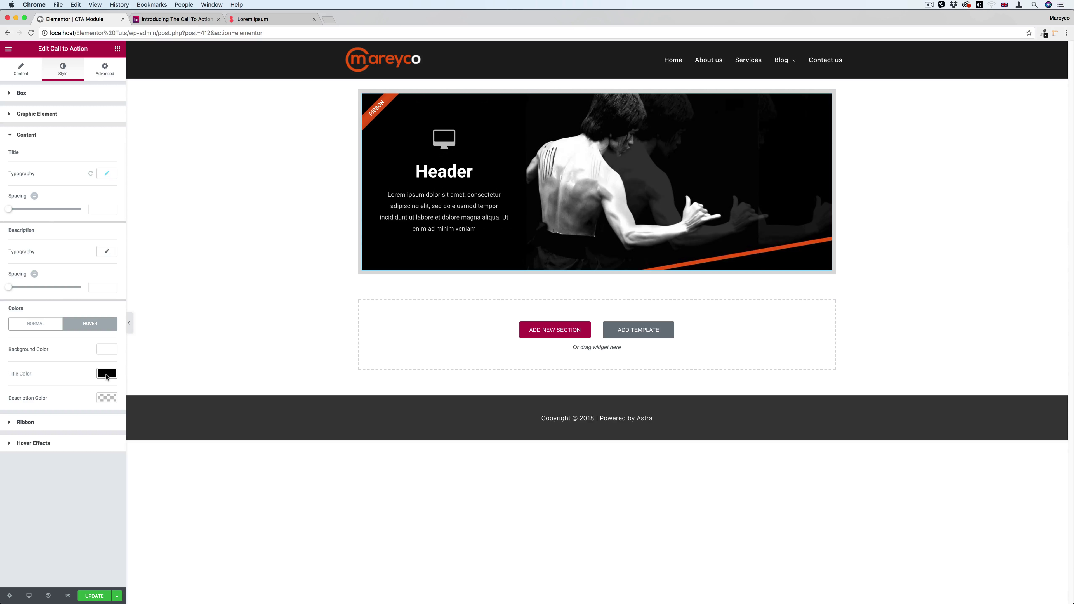
# - Set the content's hover-state description color to the dark gray #565656
pyautogui.click(107, 398)
pyautogui.click(75, 497)
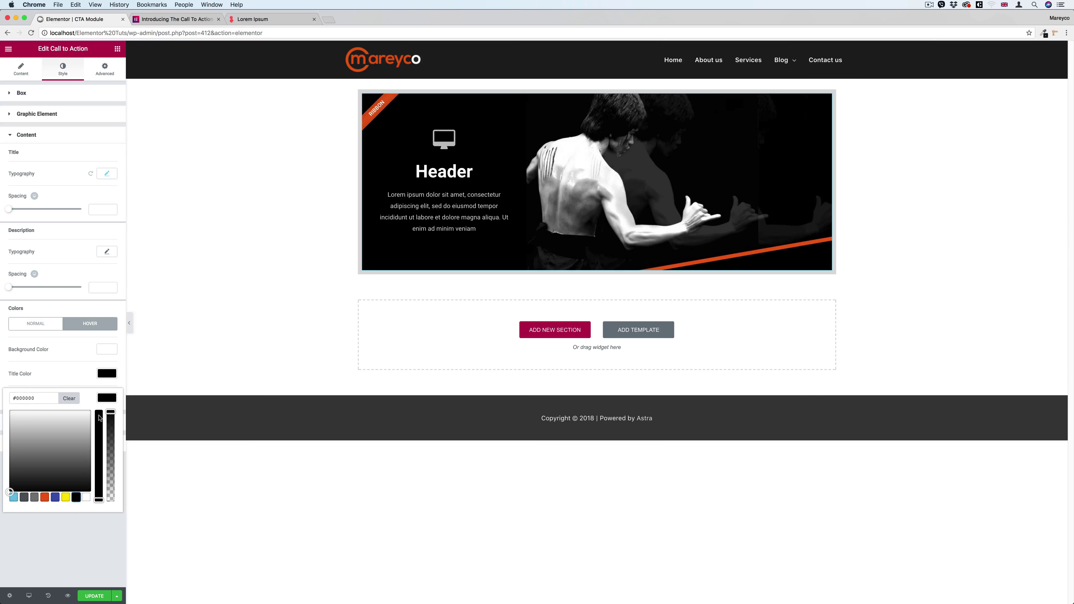
pyautogui.moveTo(12, 431); pyautogui.dragTo(9, 463)
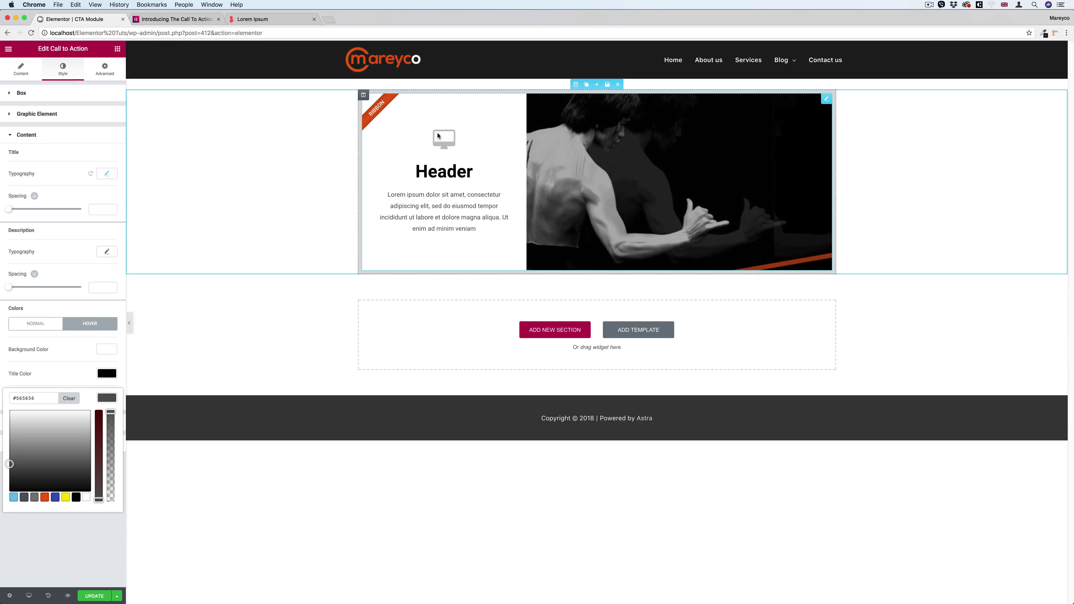
pyautogui.click(107, 398)
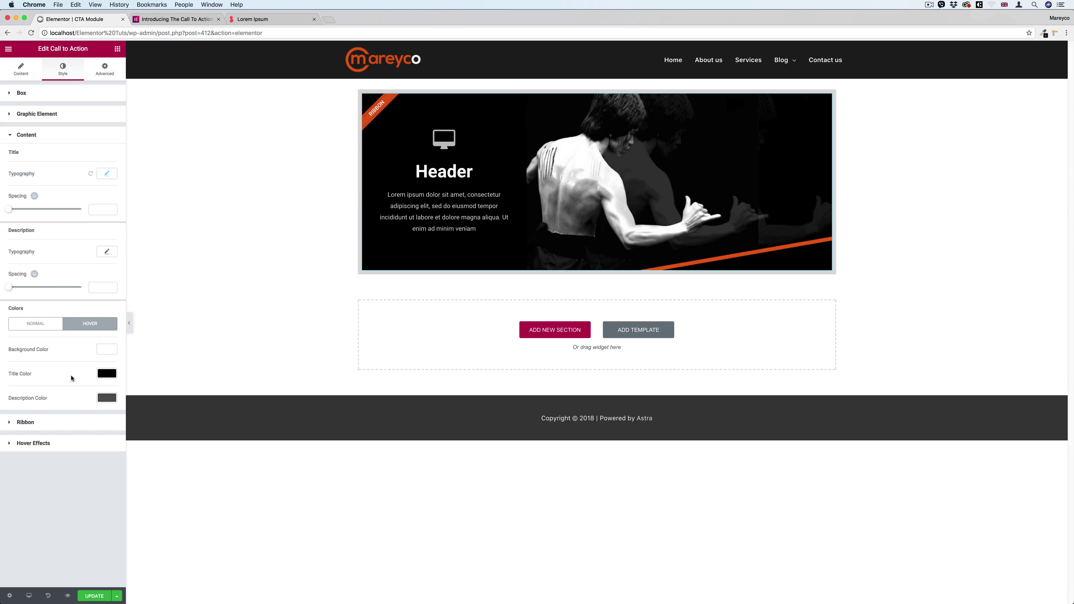
# - Look through the Graphic Element, Content and Ribbon style settings of the widget
pyautogui.click(51, 113)
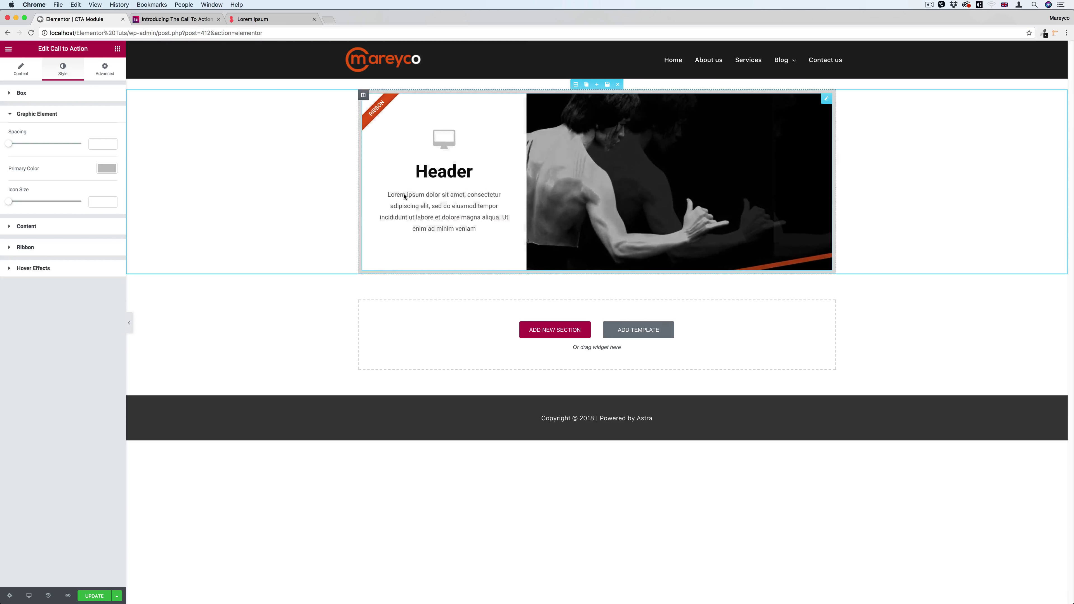
pyautogui.click(53, 226)
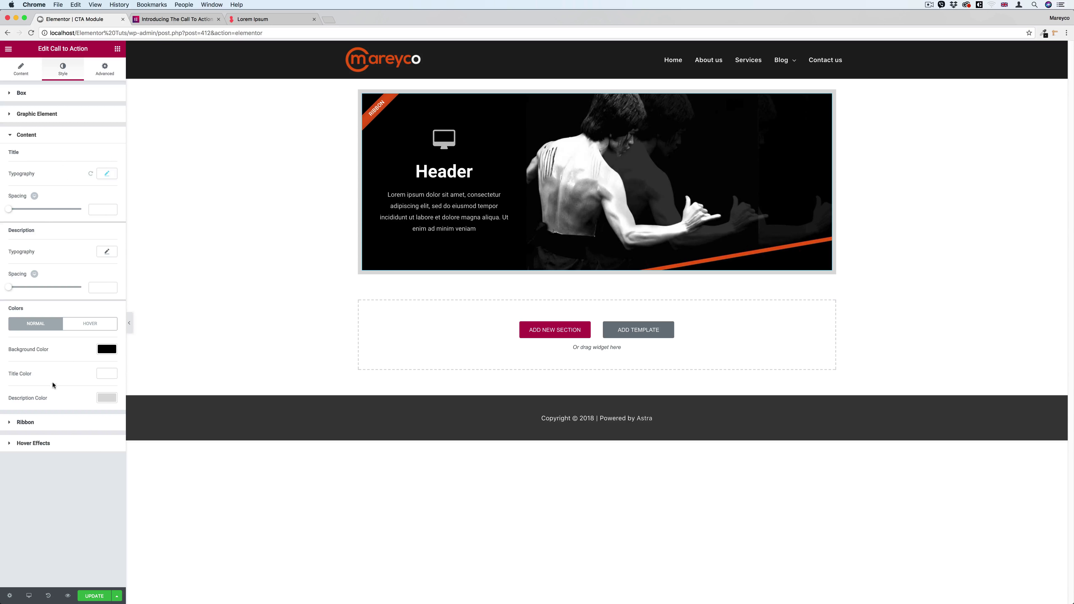
pyautogui.click(41, 139)
pyautogui.click(40, 156)
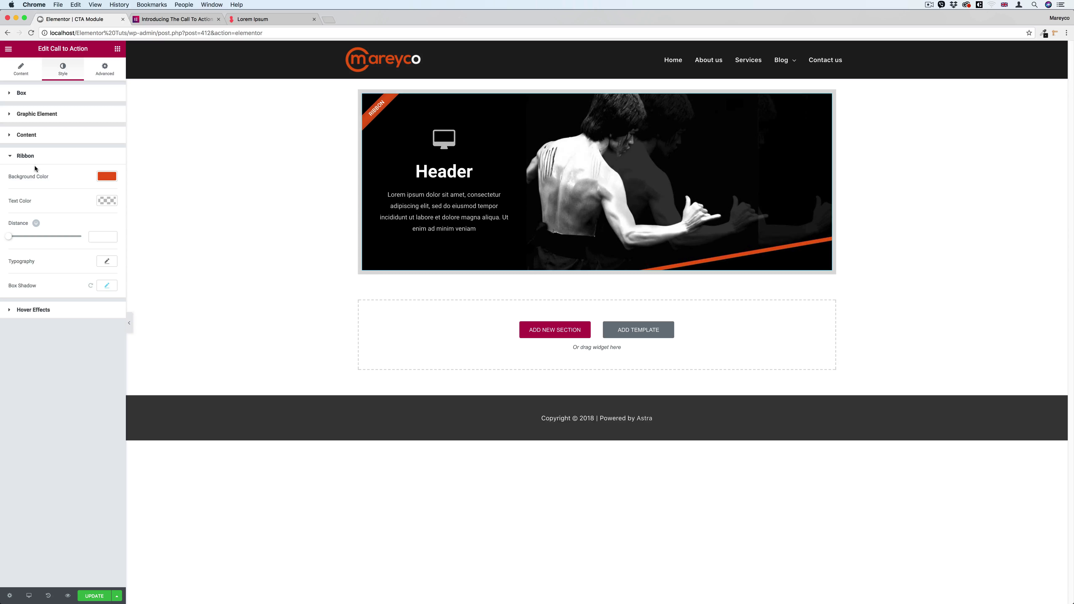
pyautogui.click(66, 157)
# - Set the widget's hover animation to Zoom Out under the hover effects, and review the other animation choices
pyautogui.click(63, 179)
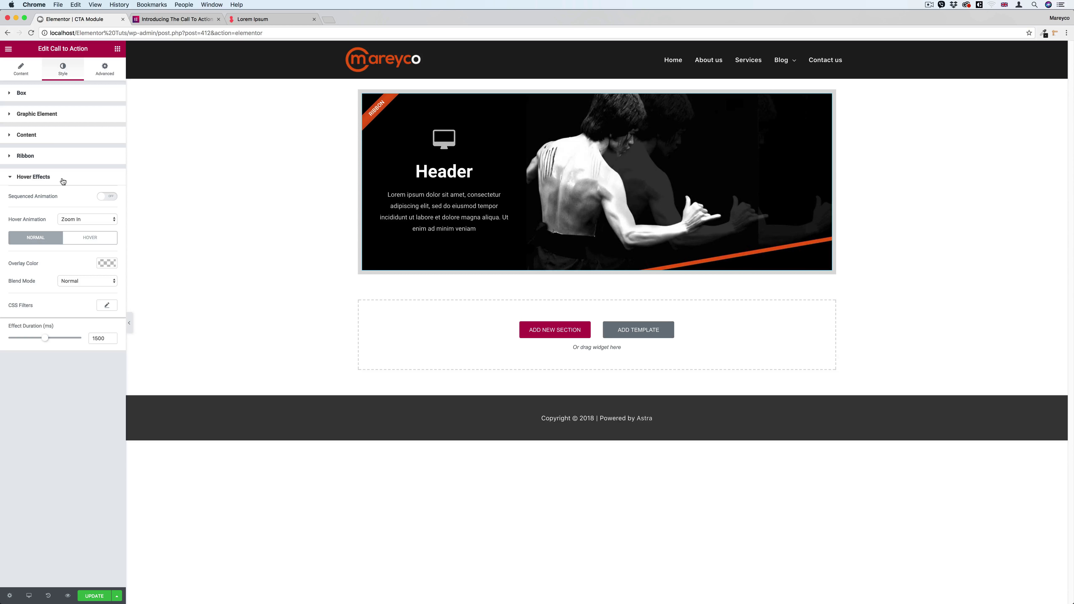
pyautogui.click(79, 220)
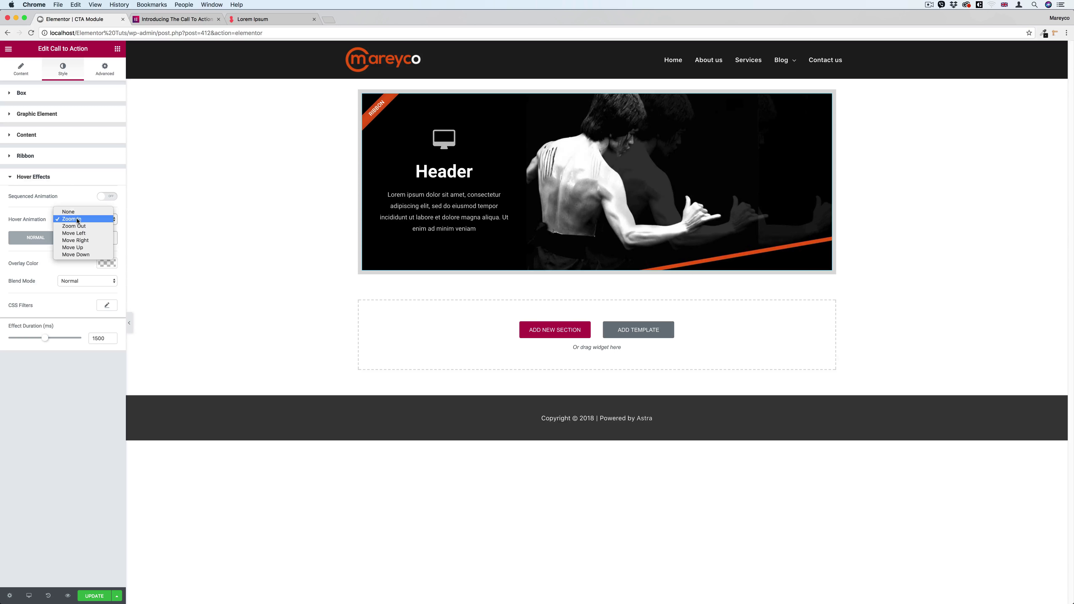
pyautogui.click(357, 227)
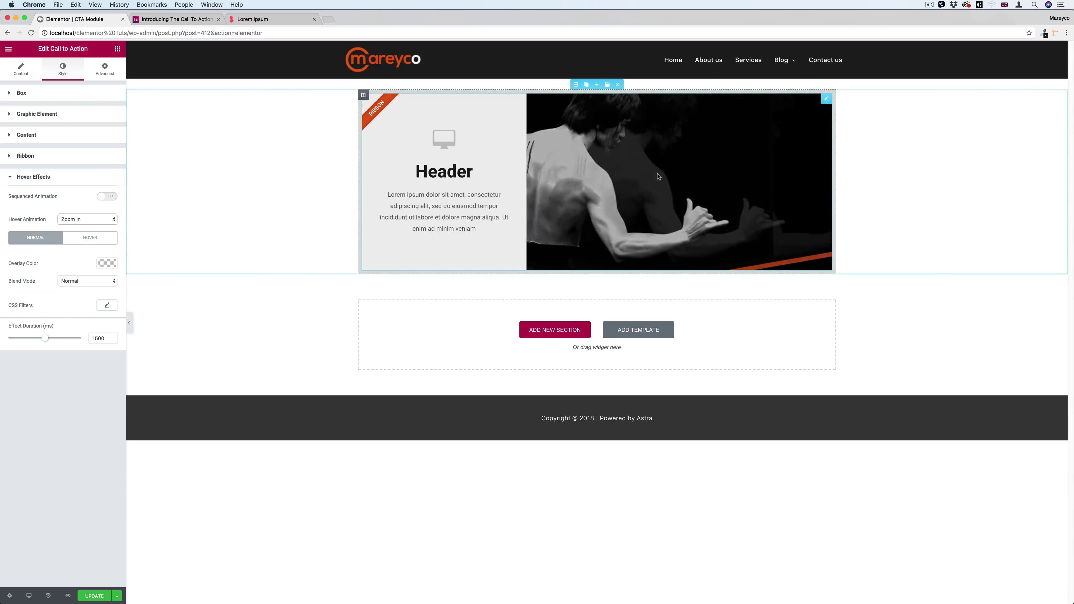
pyautogui.click(85, 219)
pyautogui.click(74, 226)
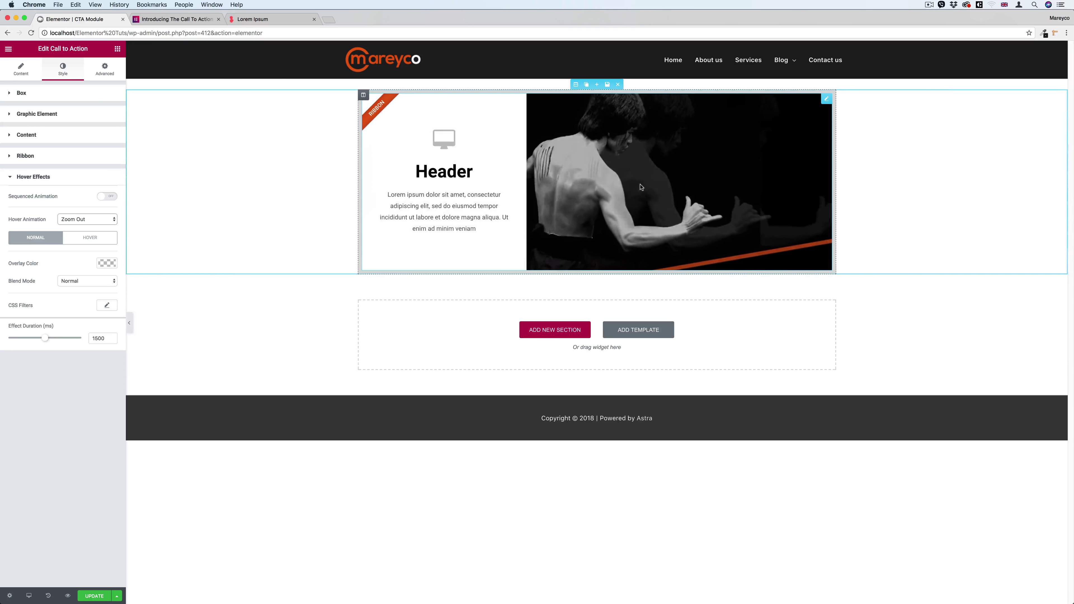
pyautogui.click(89, 219)
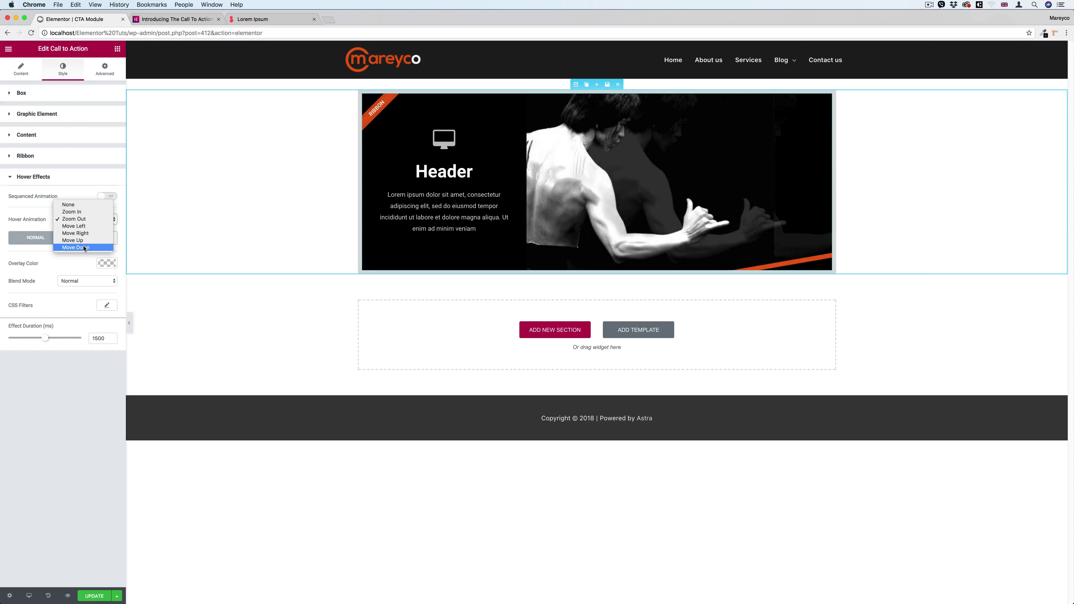
pyautogui.click(45, 245)
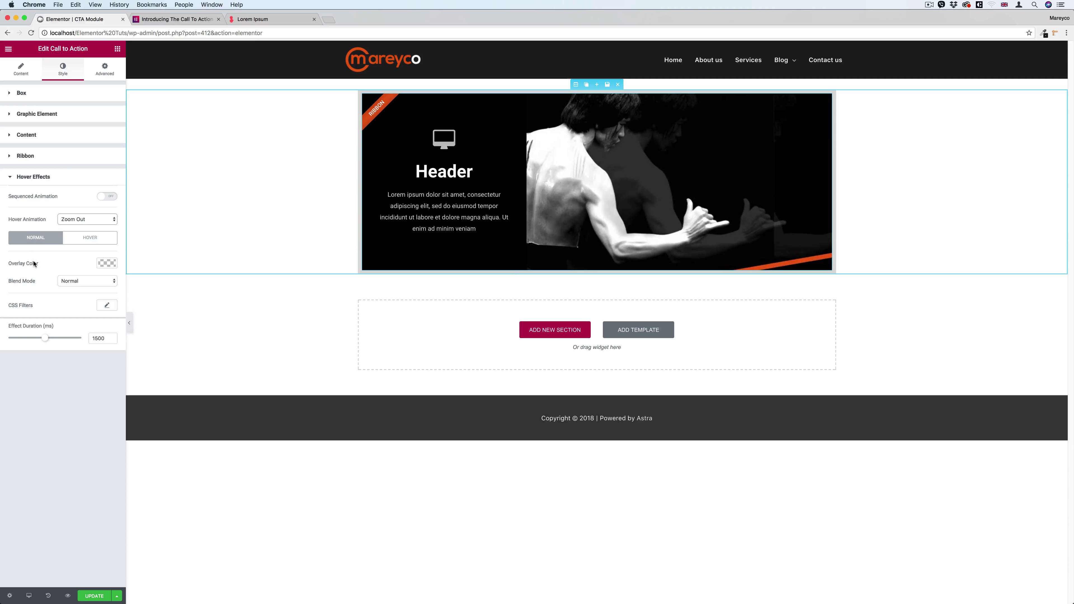
# - Try a semi-transparent orange overlay color for the normal state of the hover effects, and clear it
pyautogui.click(111, 264)
pyautogui.click(49, 362)
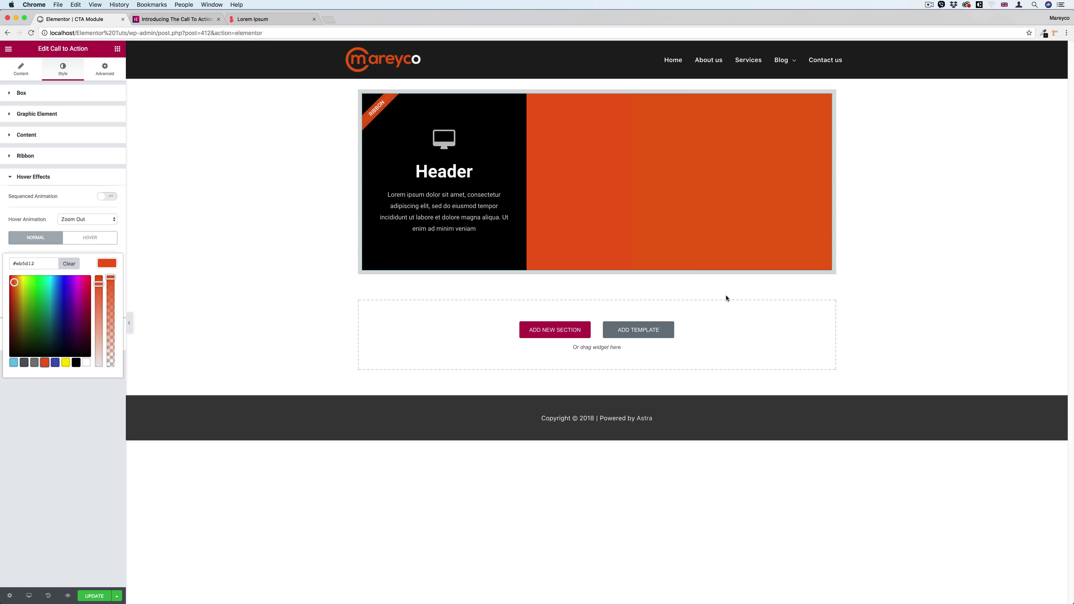
pyautogui.click(114, 283)
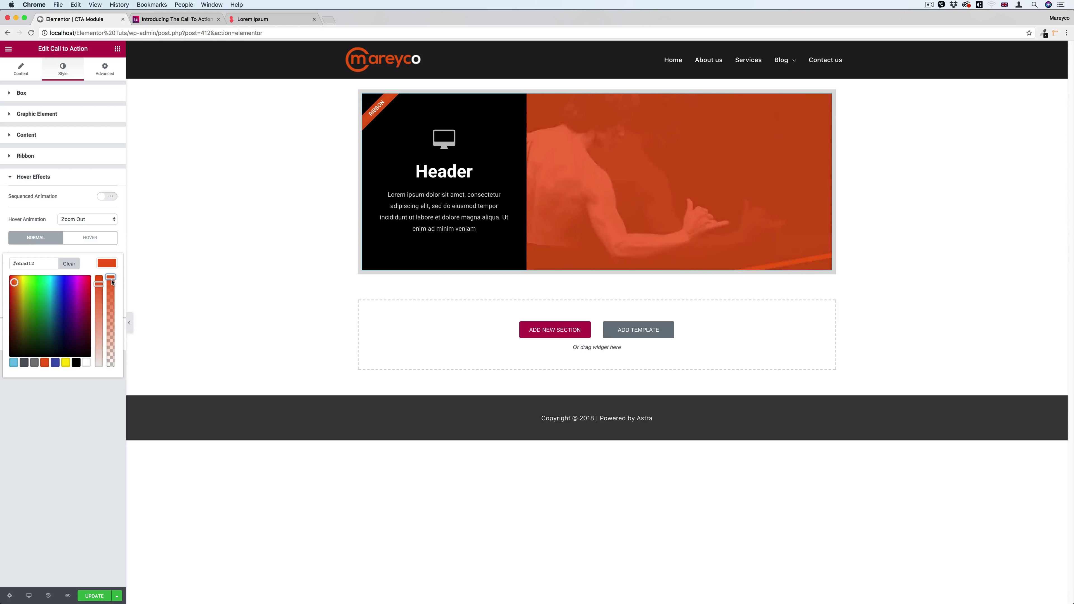
pyautogui.click(90, 265)
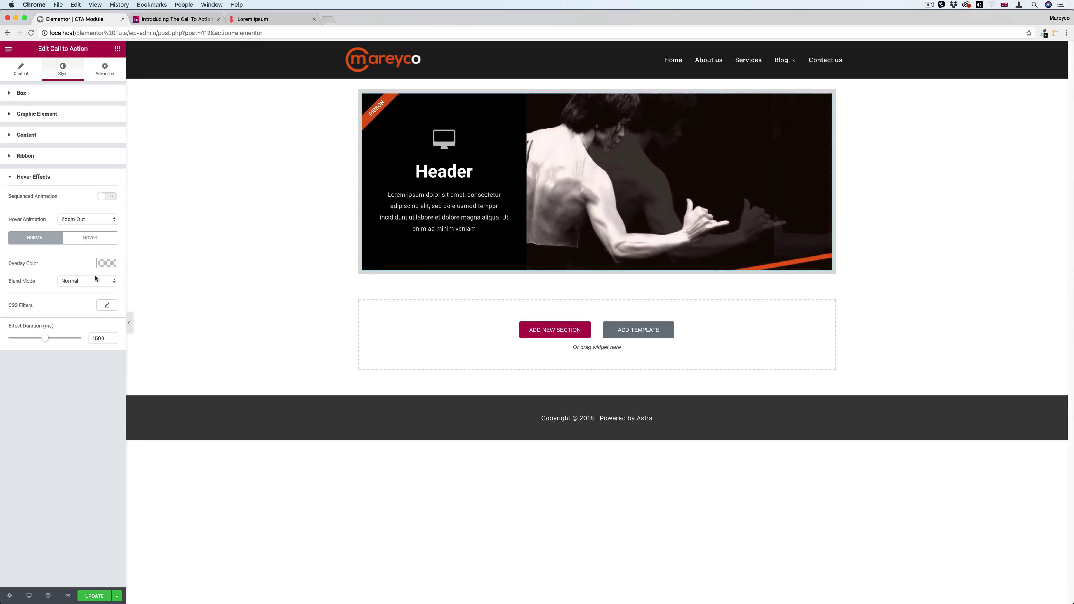
pyautogui.click(89, 280)
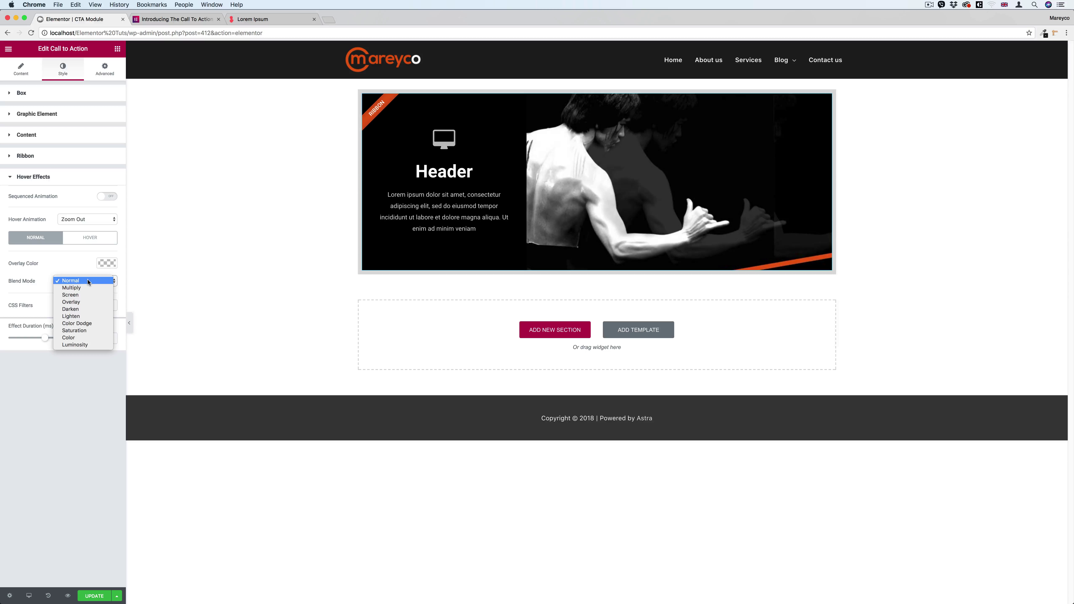
pyautogui.click(105, 270)
# - Set the hover effects' normal-state overlay color to orange and its blend mode to Screen
pyautogui.click(108, 264)
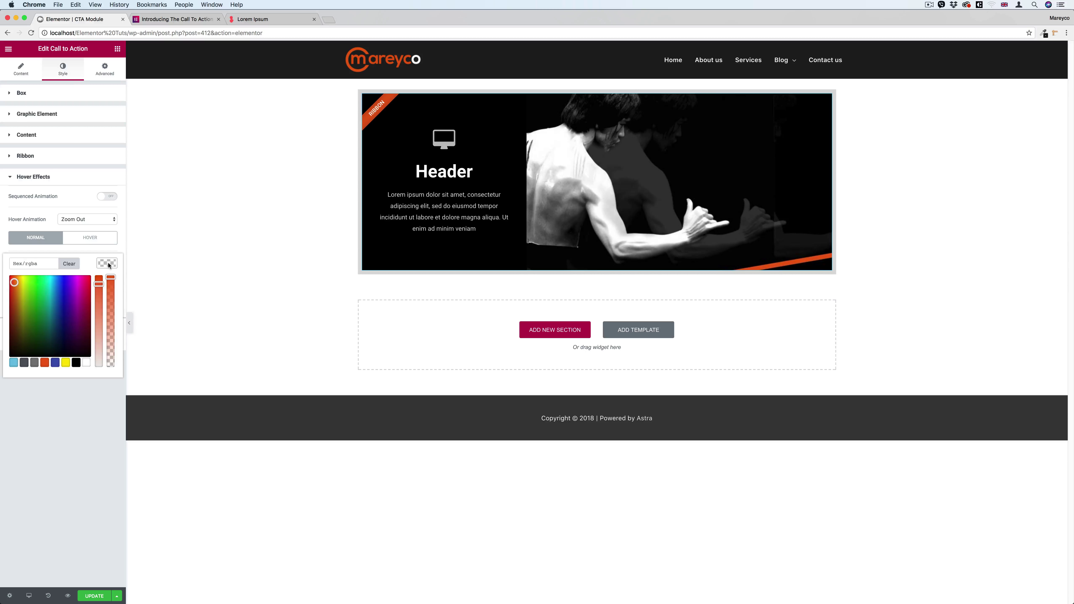
pyautogui.click(44, 363)
pyautogui.click(63, 393)
pyautogui.click(85, 279)
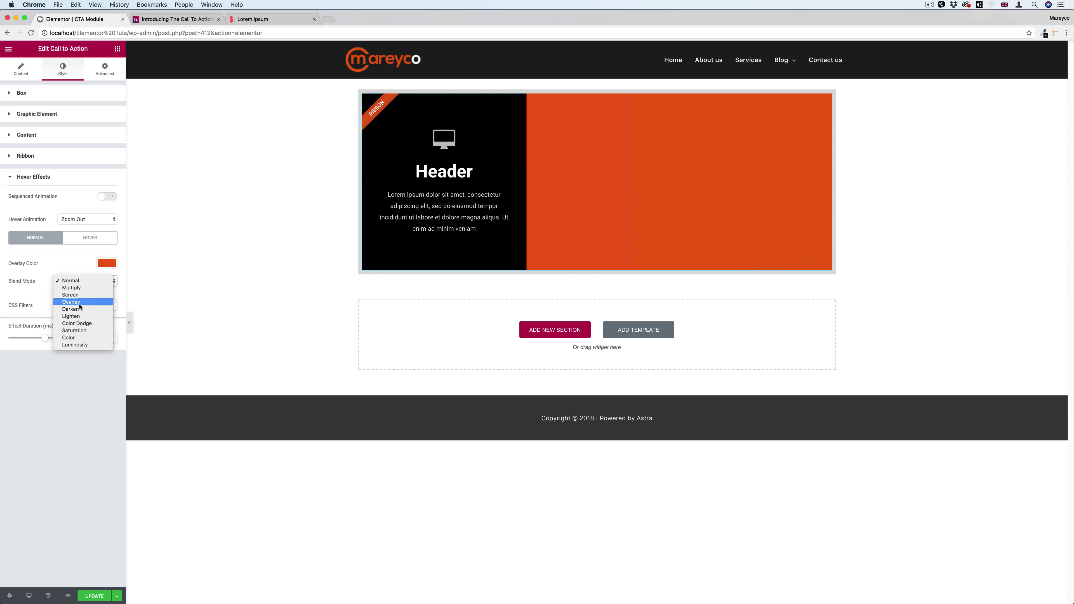
pyautogui.click(74, 294)
# - Try the Darken, Color Dodge and Color blend modes on the normal-state orange overlay of the hover effects
pyautogui.click(95, 281)
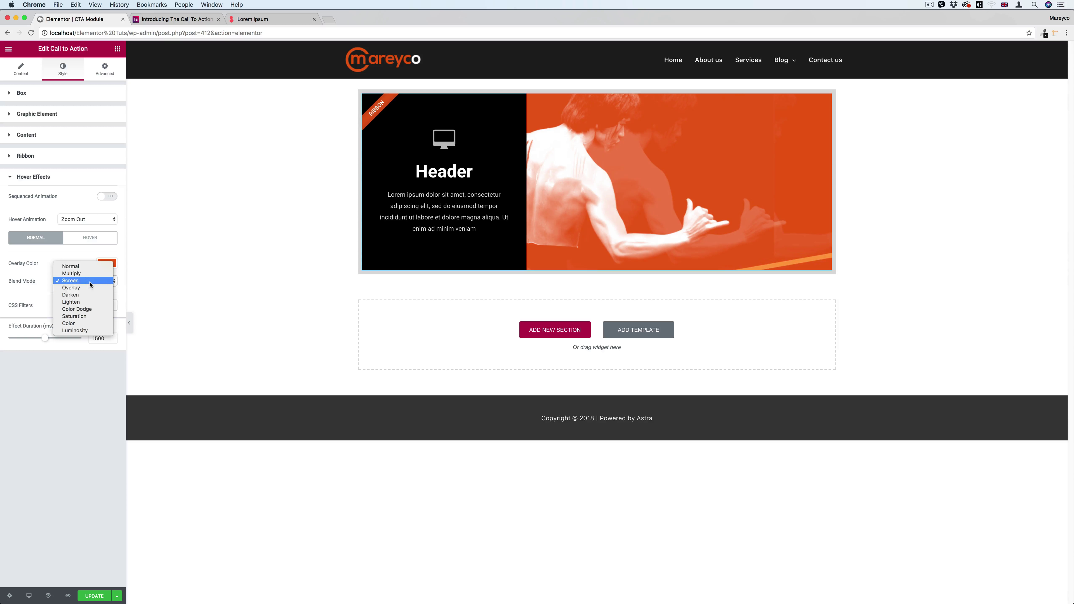
pyautogui.click(90, 295)
pyautogui.click(94, 281)
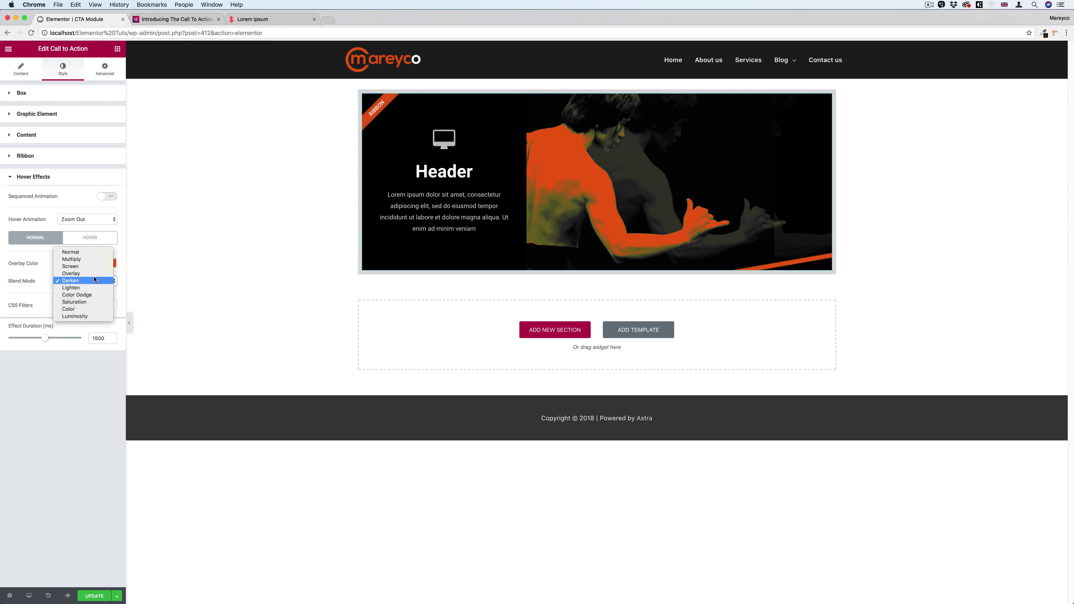
pyautogui.click(80, 294)
pyautogui.click(93, 281)
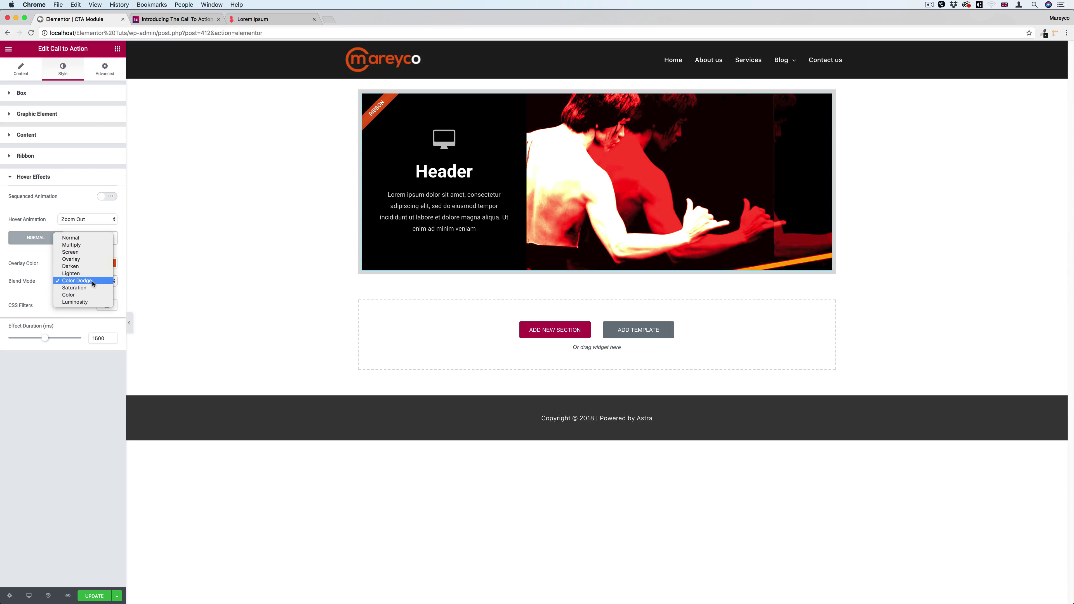
pyautogui.click(84, 295)
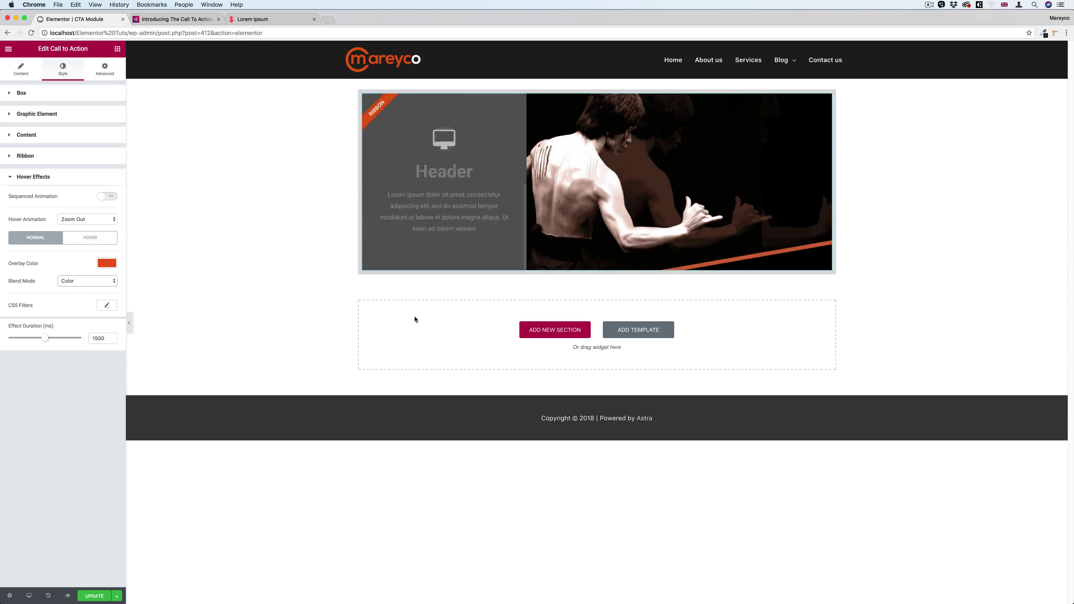
# - Set the normal-state blend mode back to Normal and clear the overlay color
pyautogui.click(81, 281)
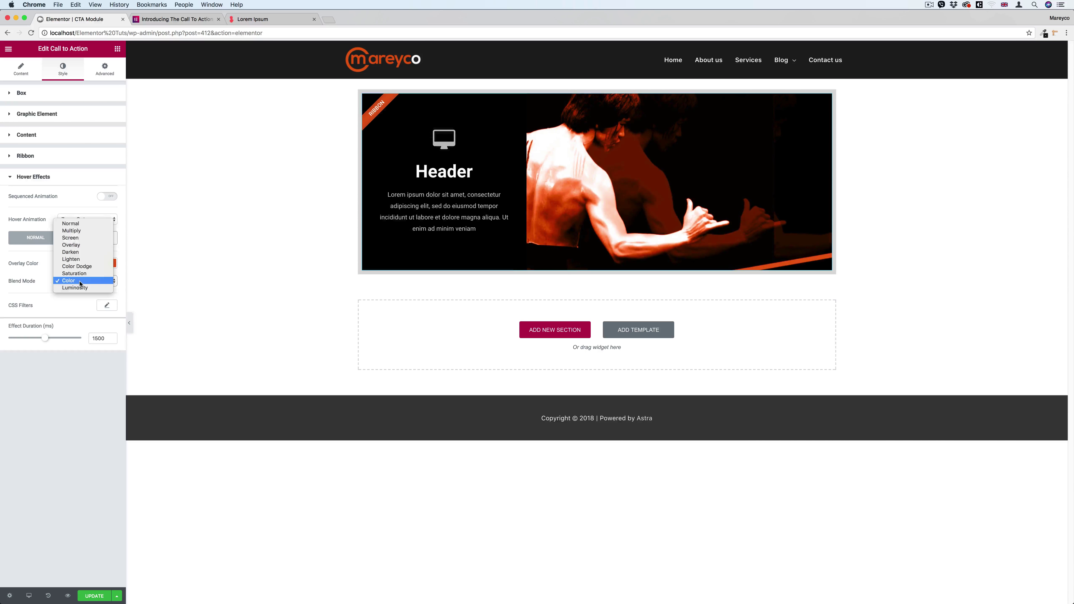
pyautogui.click(71, 223)
pyautogui.click(99, 265)
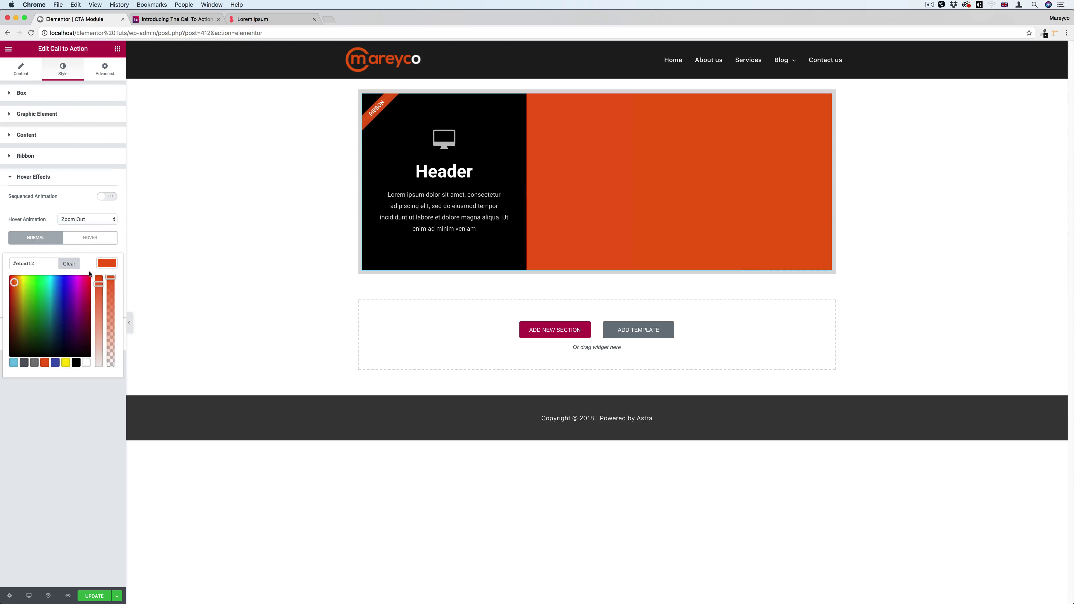
pyautogui.click(95, 268)
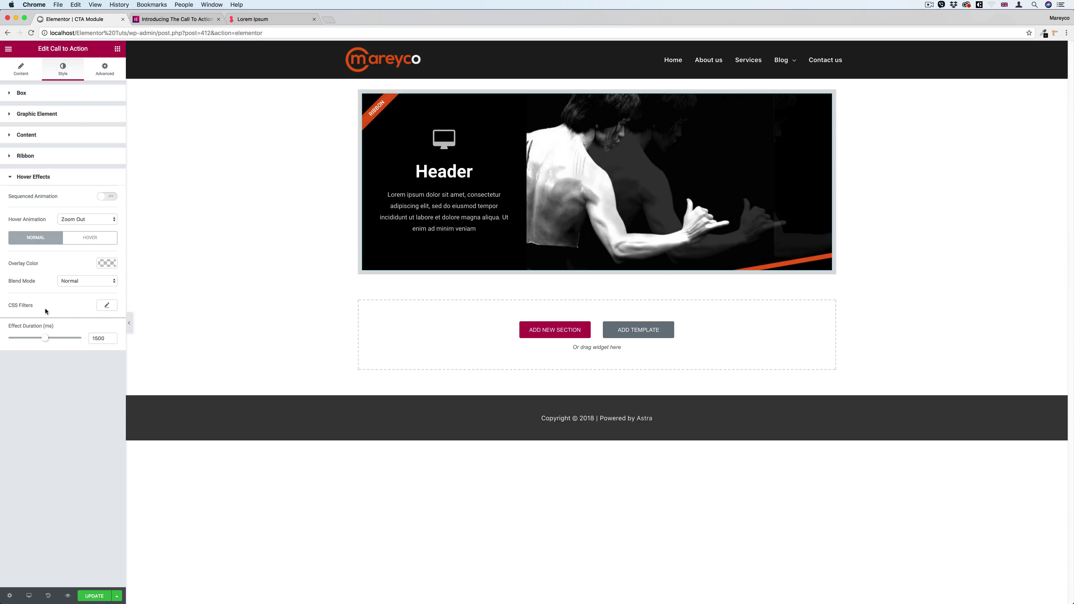
# - Try a blur of 5 in the normal-state CSS filters and reset it to 0
pyautogui.click(104, 306)
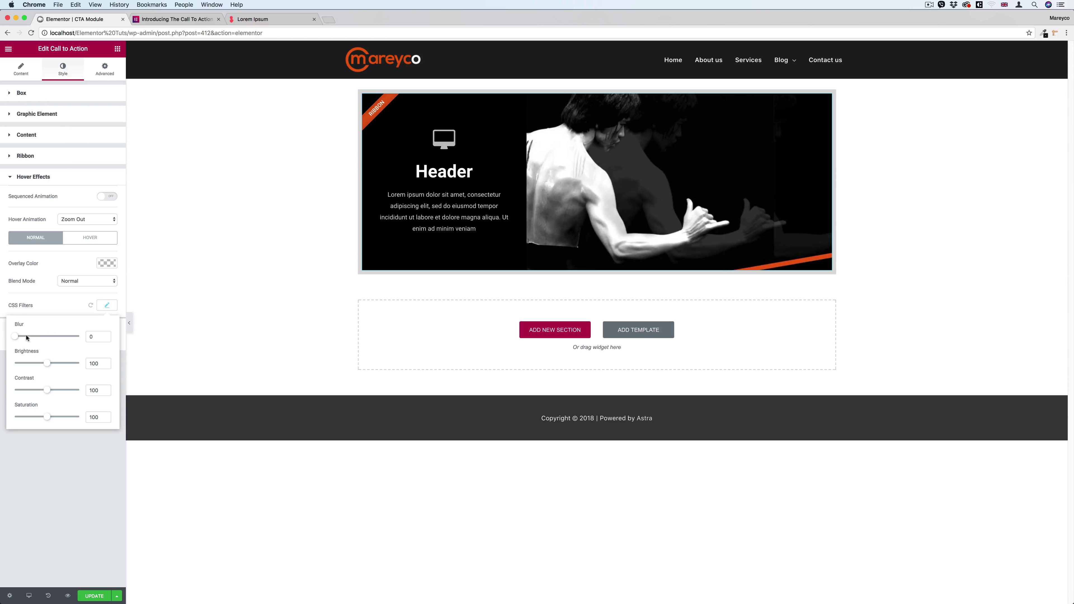
pyautogui.moveTo(28, 340)
pyautogui.mouseDown()
pyautogui.moveTo(58, 338)
pyautogui.moveTo(50, 340)
pyautogui.mouseUp()
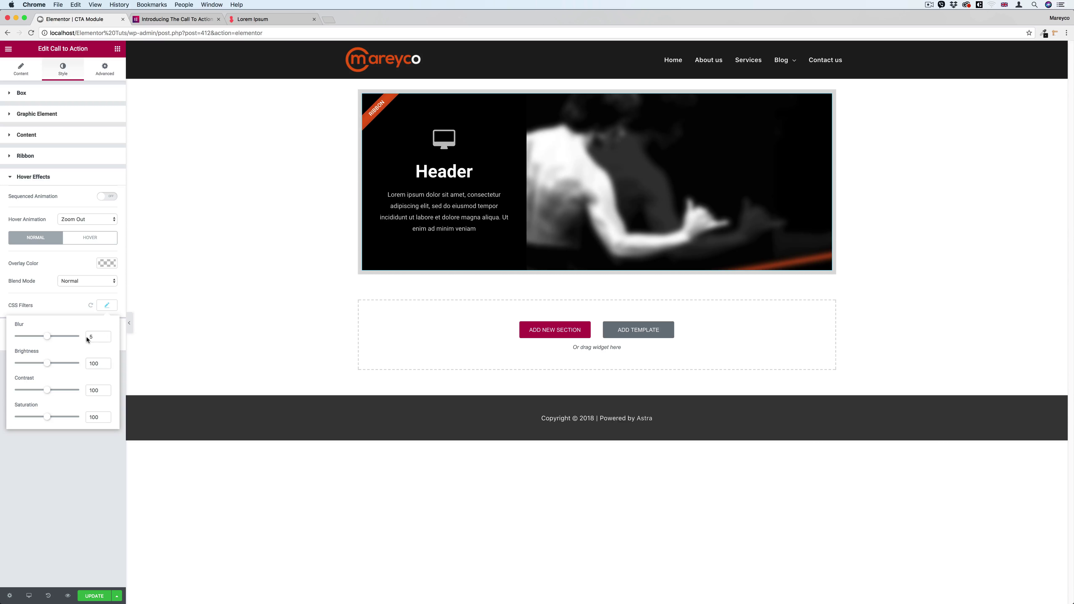
pyautogui.write('0')
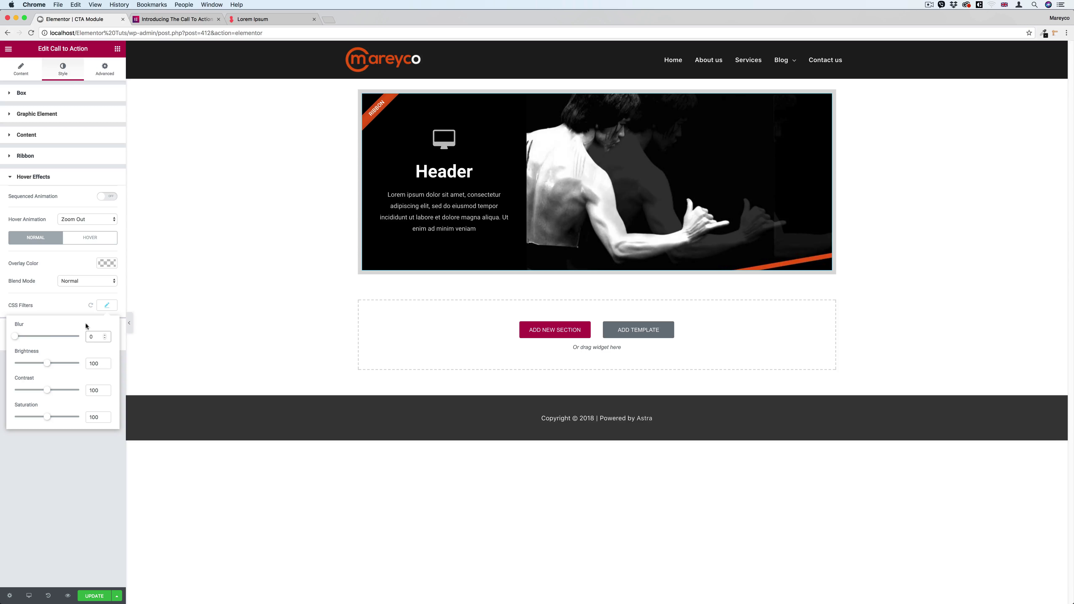
pyautogui.click(107, 305)
# - Give the widget's hover state a semi-transparent orange overlay color
pyautogui.click(93, 238)
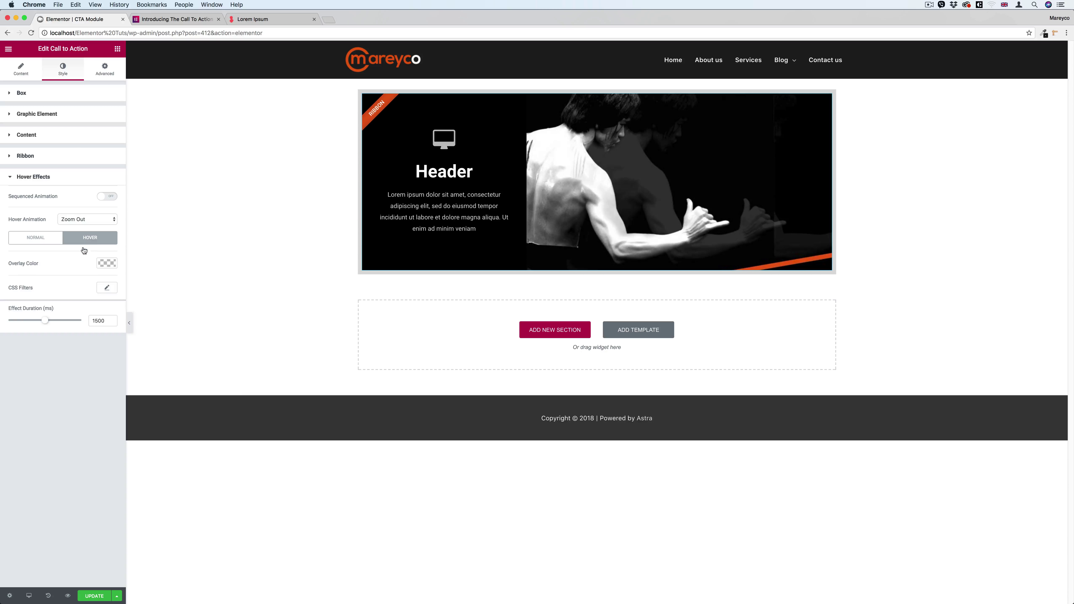
pyautogui.click(107, 263)
pyautogui.click(45, 363)
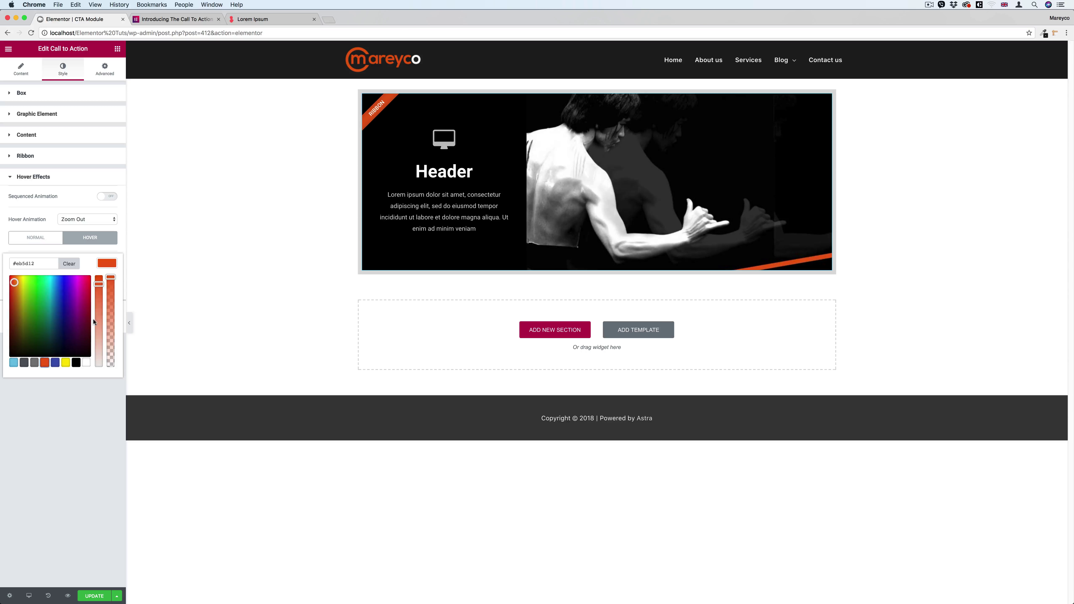
pyautogui.moveTo(111, 285); pyautogui.dragTo(111, 333)
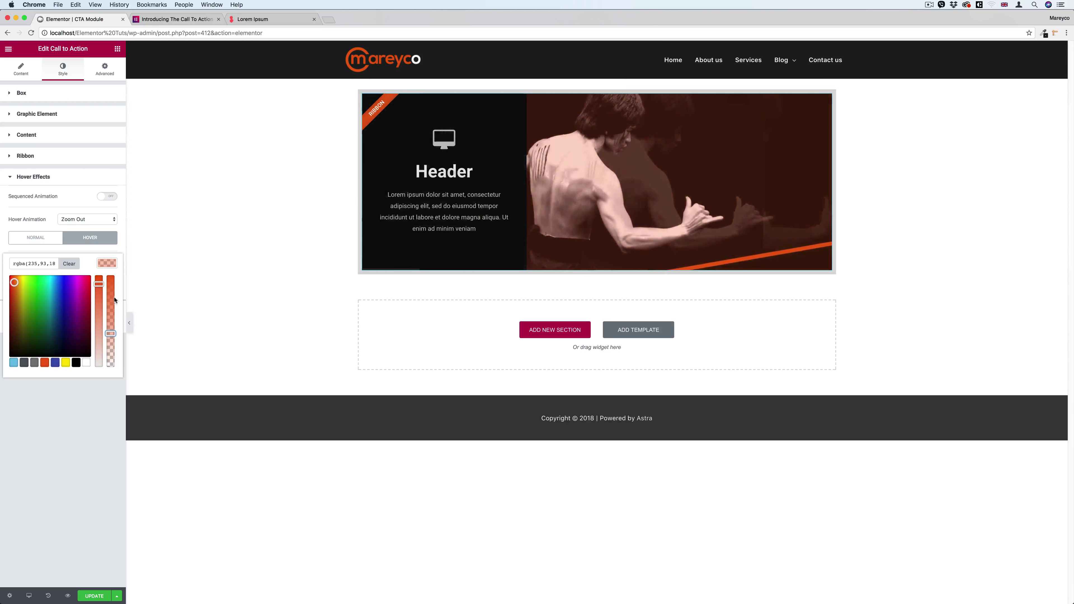
pyautogui.click(110, 264)
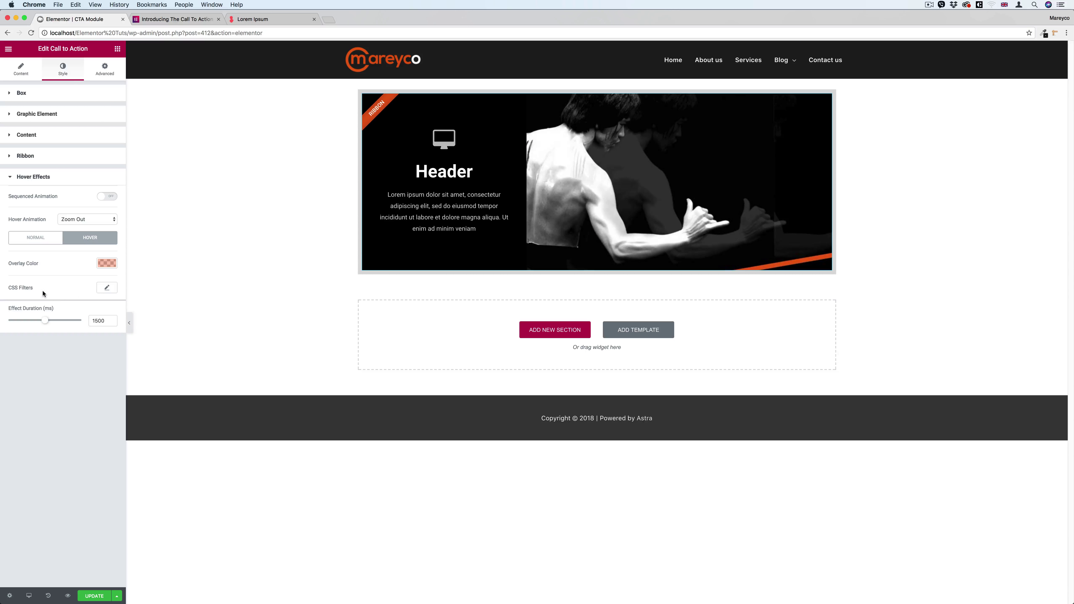
# - Set the hover-state CSS filters to blur 3.5, brightness 123, contrast 88 and saturation 1
pyautogui.click(105, 291)
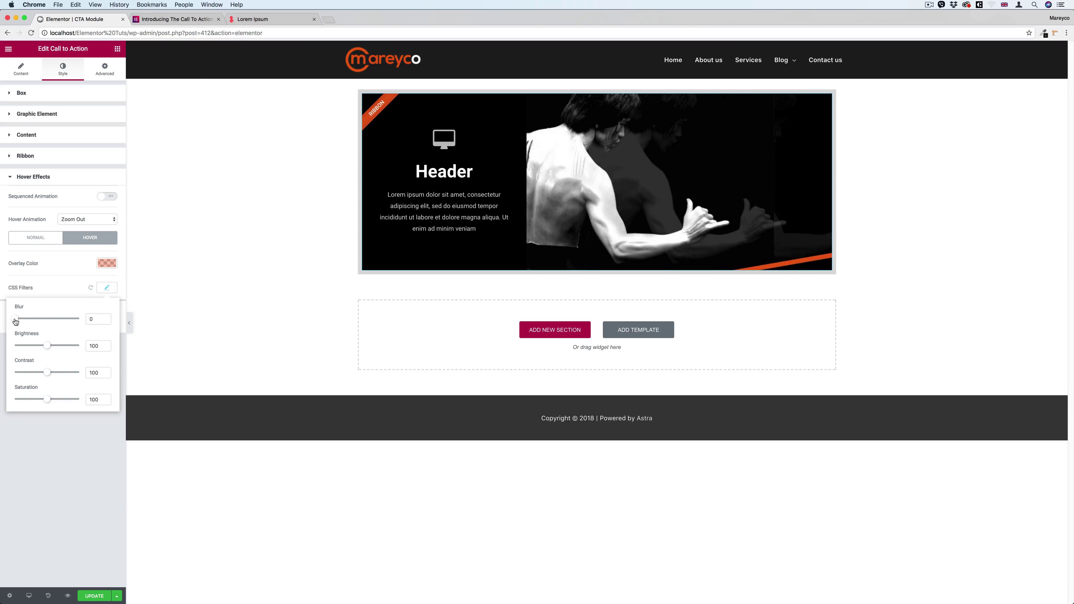
pyautogui.moveTo(16, 322); pyautogui.dragTo(37, 324)
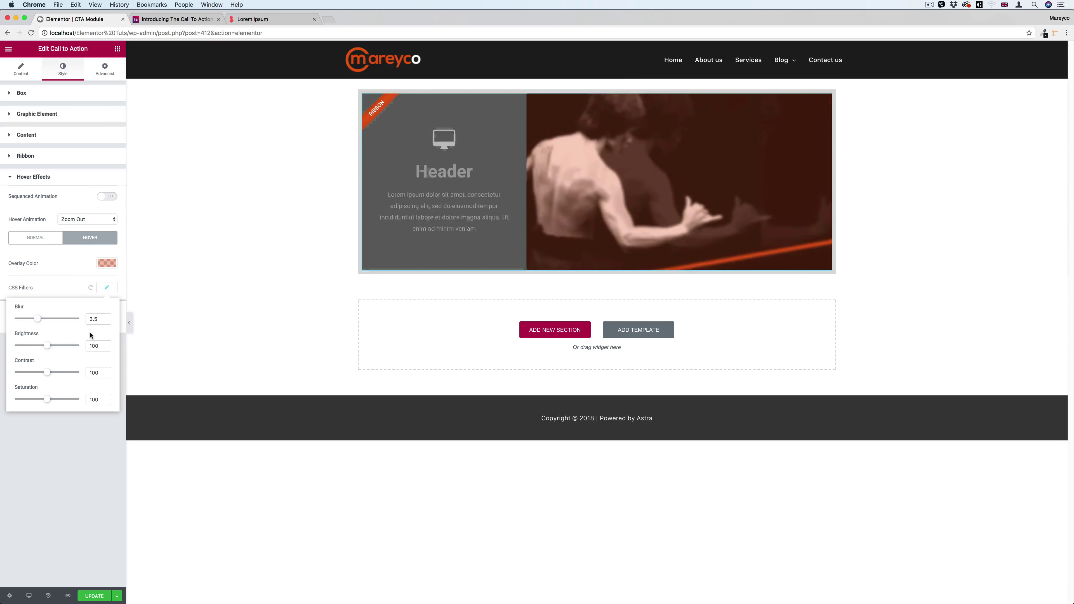
pyautogui.moveTo(47, 345); pyautogui.dragTo(32, 373)
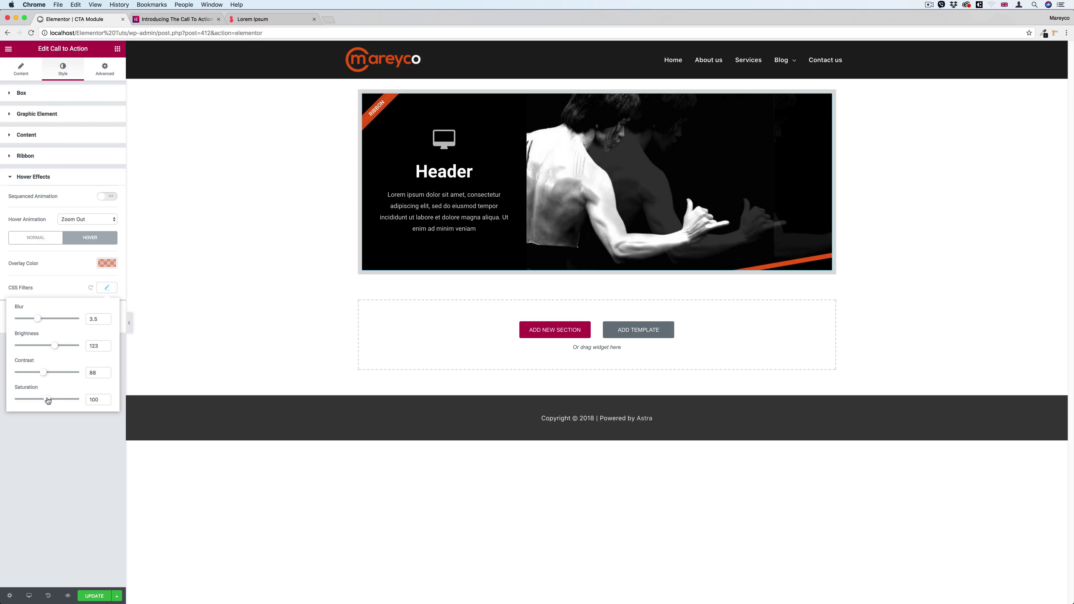
pyautogui.moveTo(49, 401); pyautogui.dragTo(14, 399)
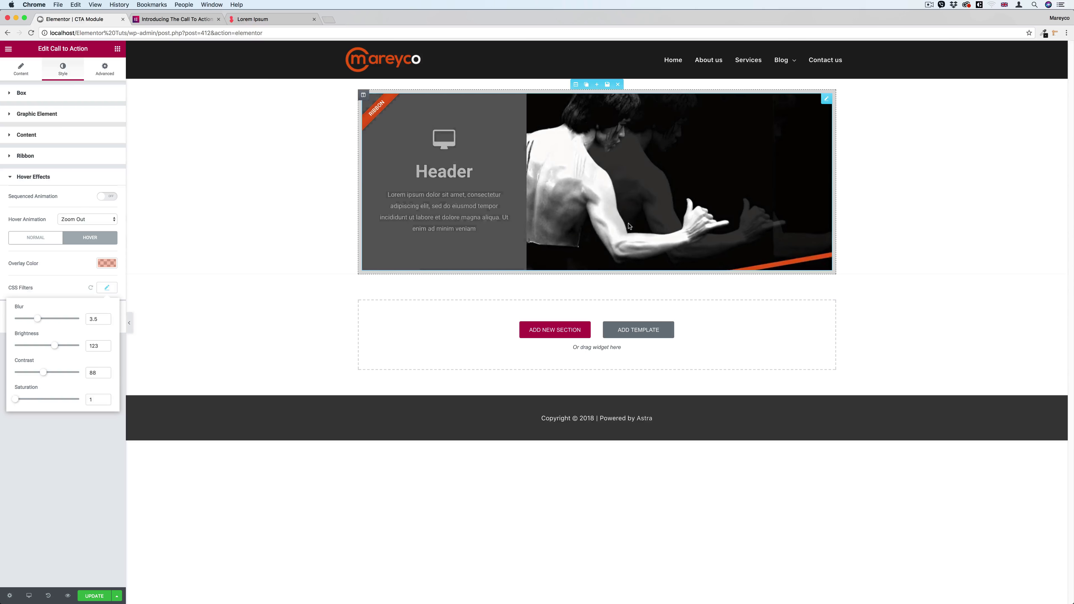
pyautogui.click(108, 287)
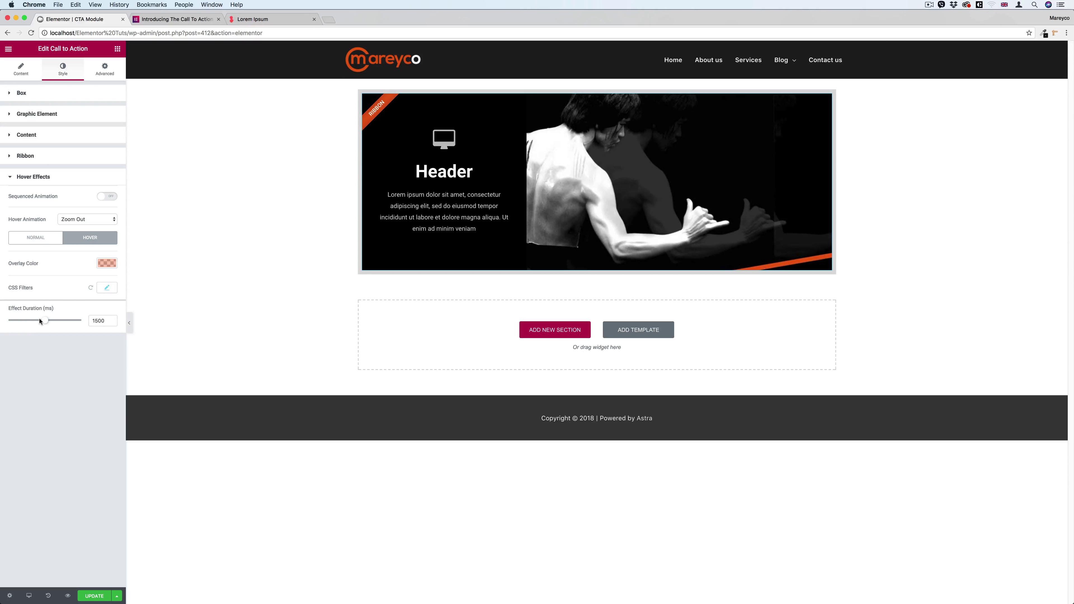
# - Preview the hover effect on the Call to Action widget and check its advanced settings
pyautogui.moveTo(501, 160)
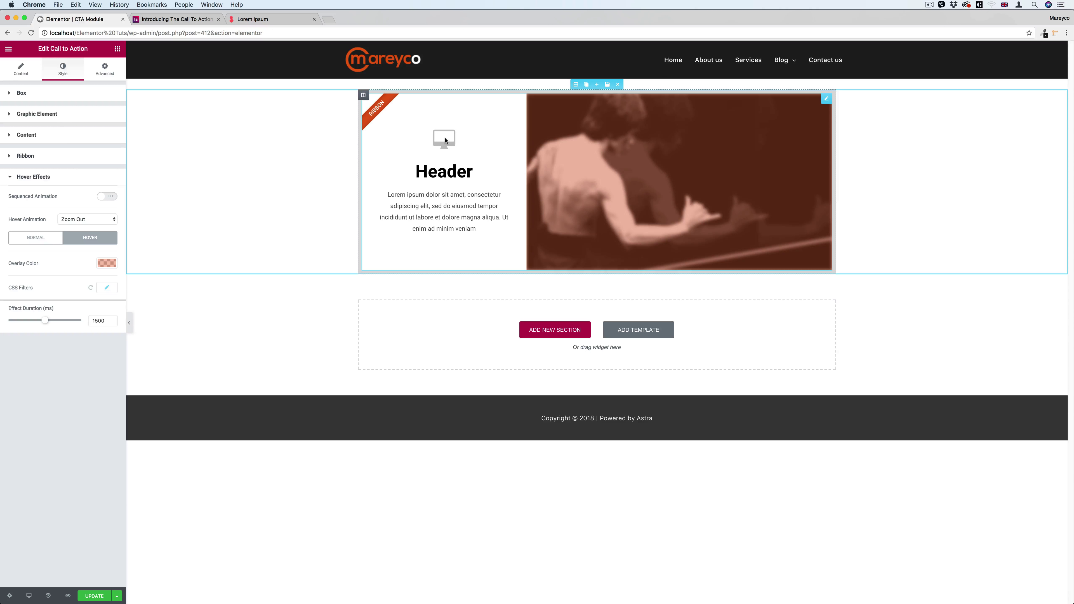
pyautogui.click(105, 70)
pyautogui.click(62, 69)
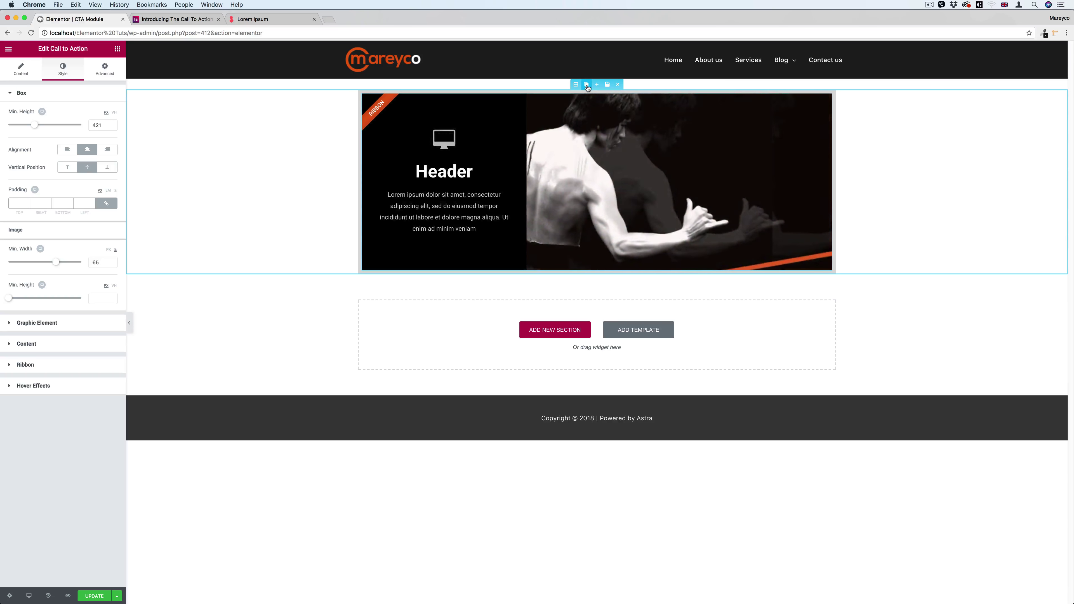
# - Duplicate the Call to Action section, remove the surplus copy, and duplicate the new section's column to make two columns
pyautogui.click(586, 85)
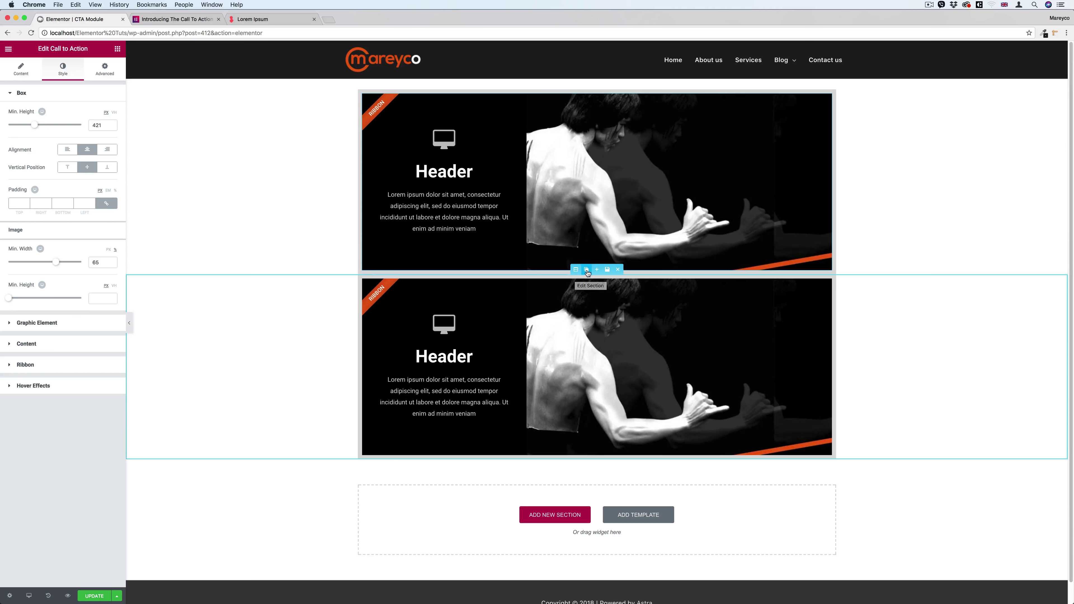
pyautogui.click(587, 270)
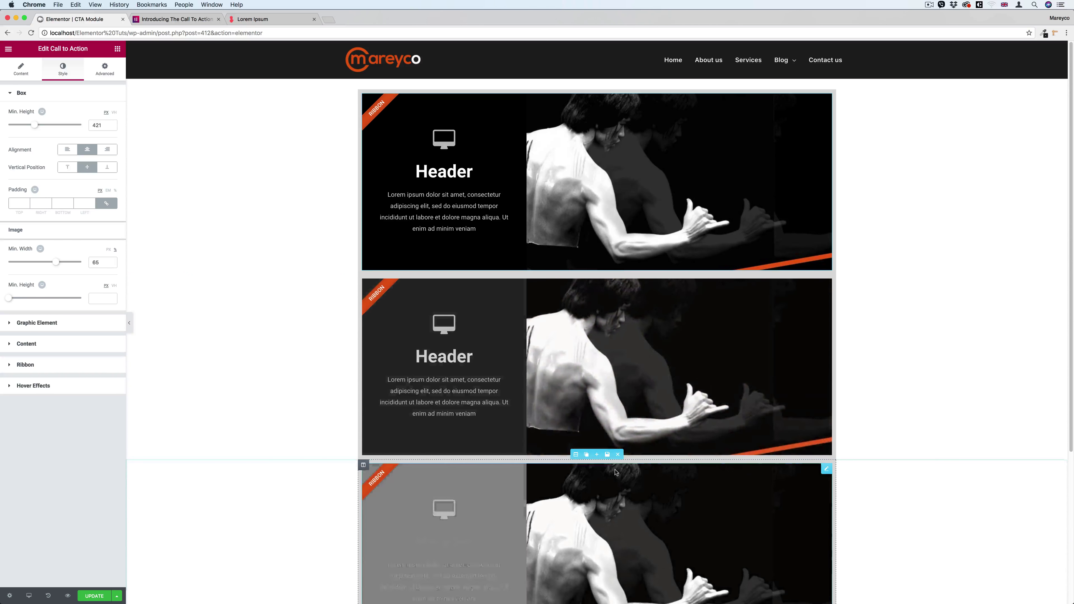
pyautogui.click(617, 454)
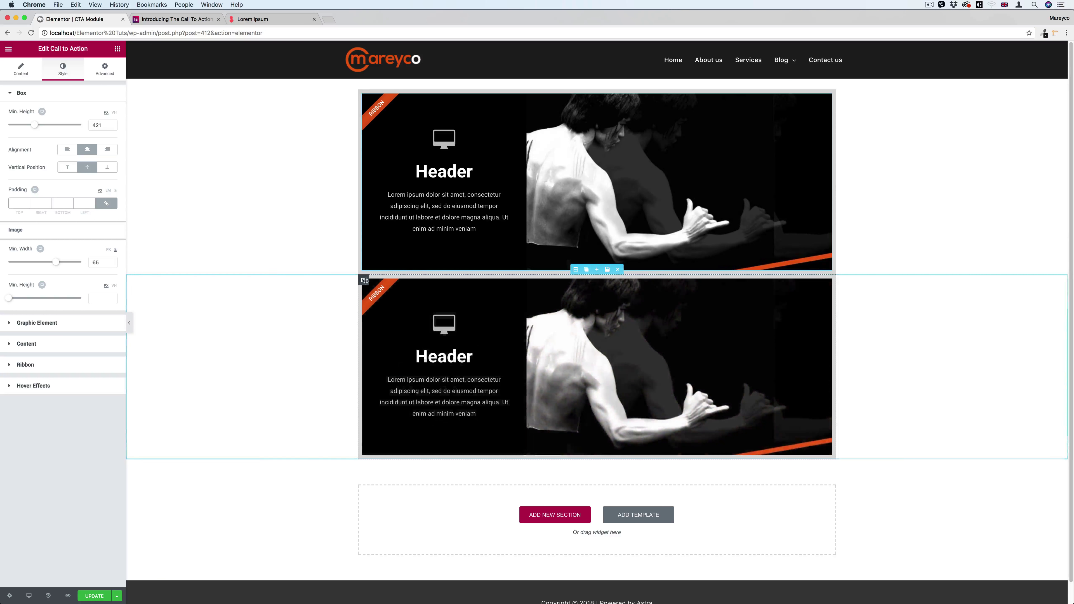
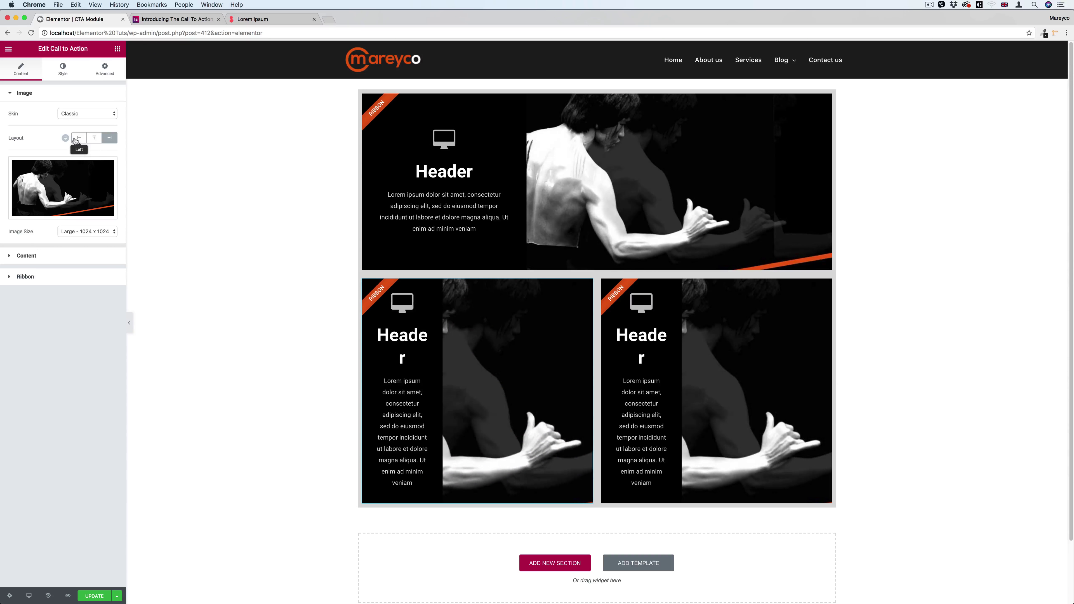
# - Set the second section's left widget to the Left image layout with a minimum image width of 25%
pyautogui.click(78, 138)
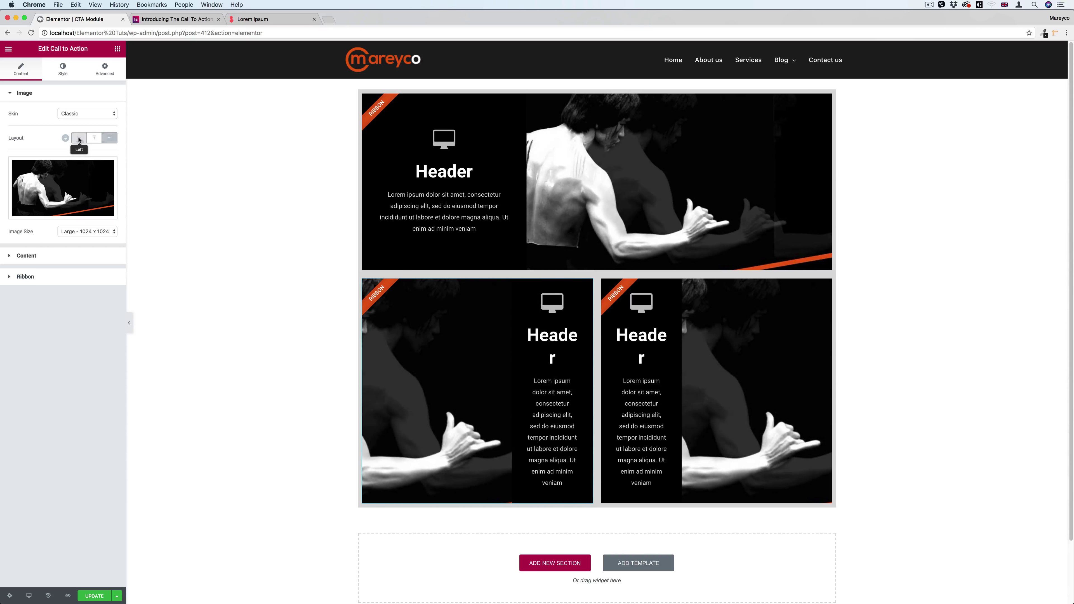
pyautogui.click(63, 69)
pyautogui.write('25')
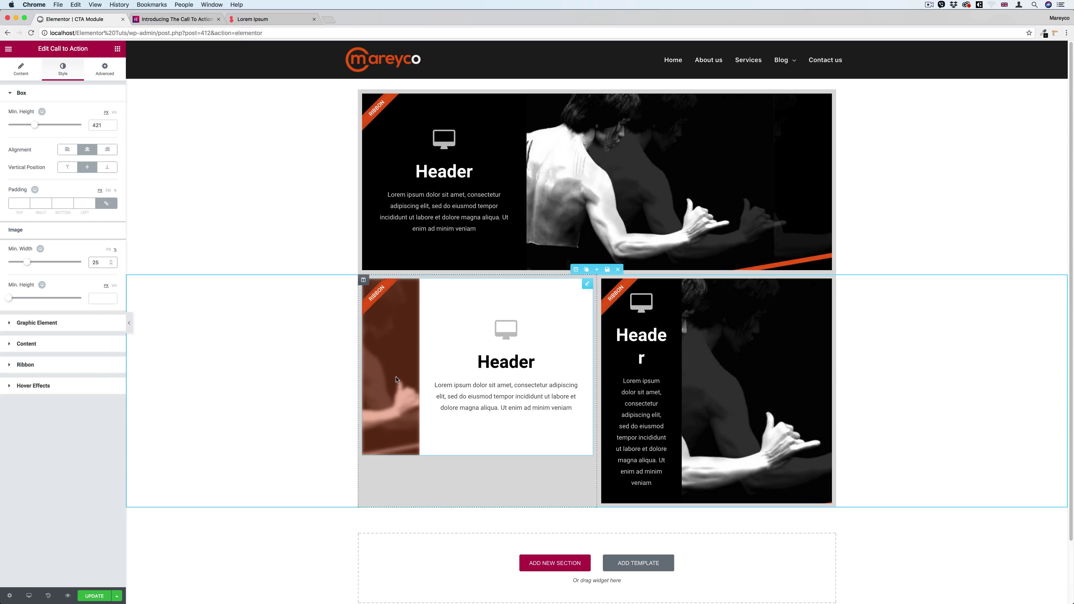
# - Replace the image of the second section's left widget with black.jpg from the media library
pyautogui.click(21, 69)
pyautogui.moveTo(70, 174)
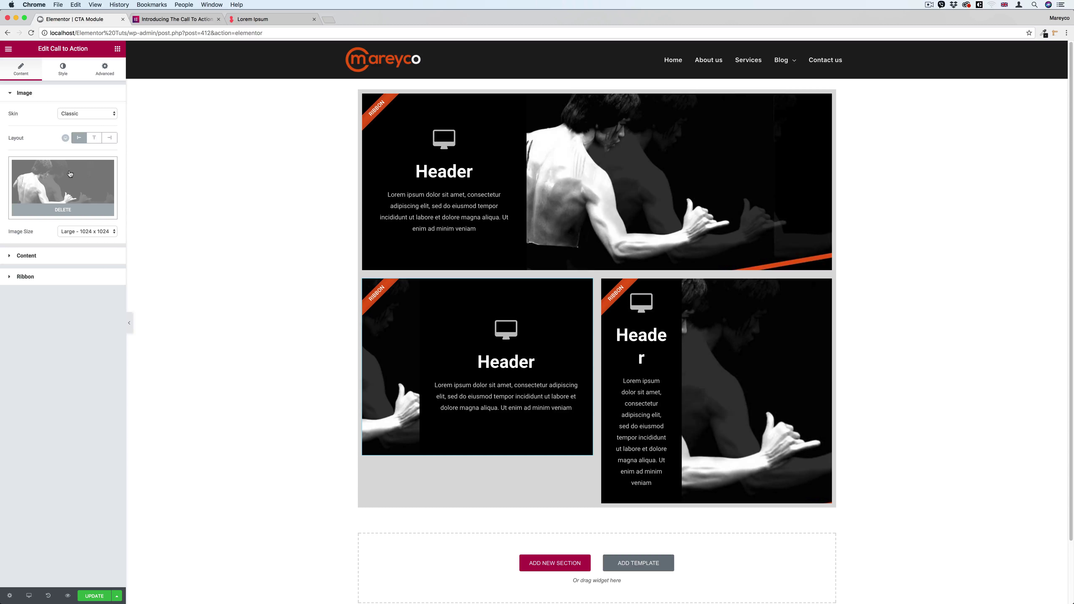
pyautogui.click(66, 211)
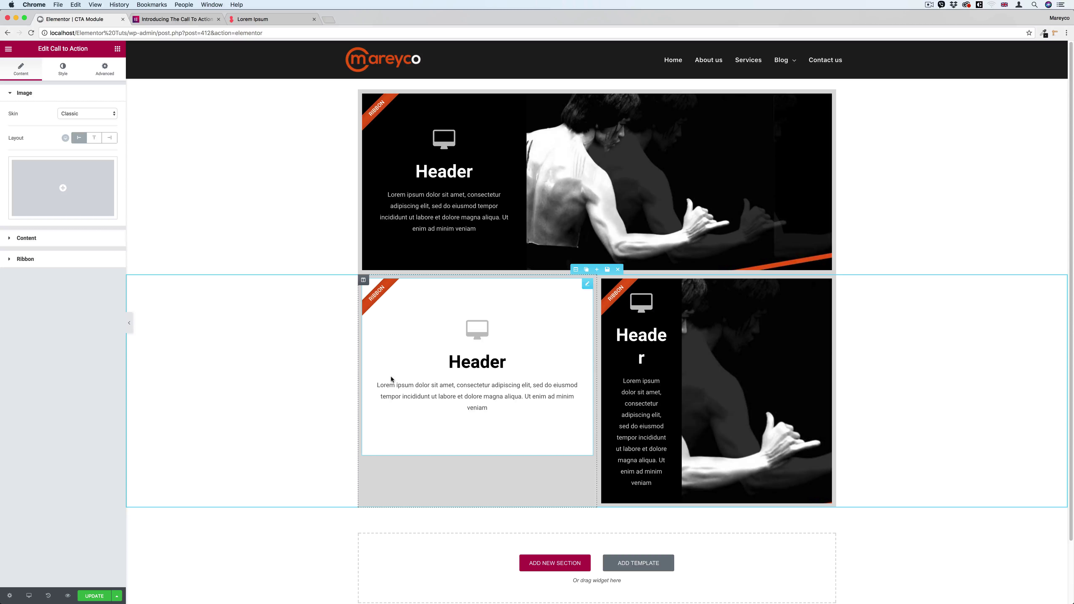
pyautogui.press('super+z')
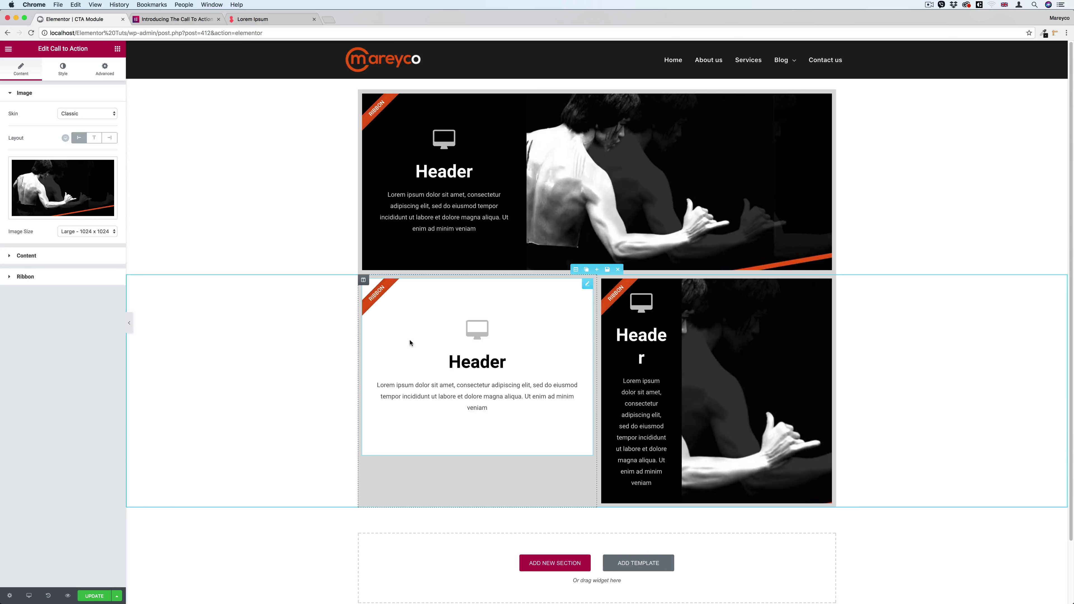
pyautogui.click(69, 181)
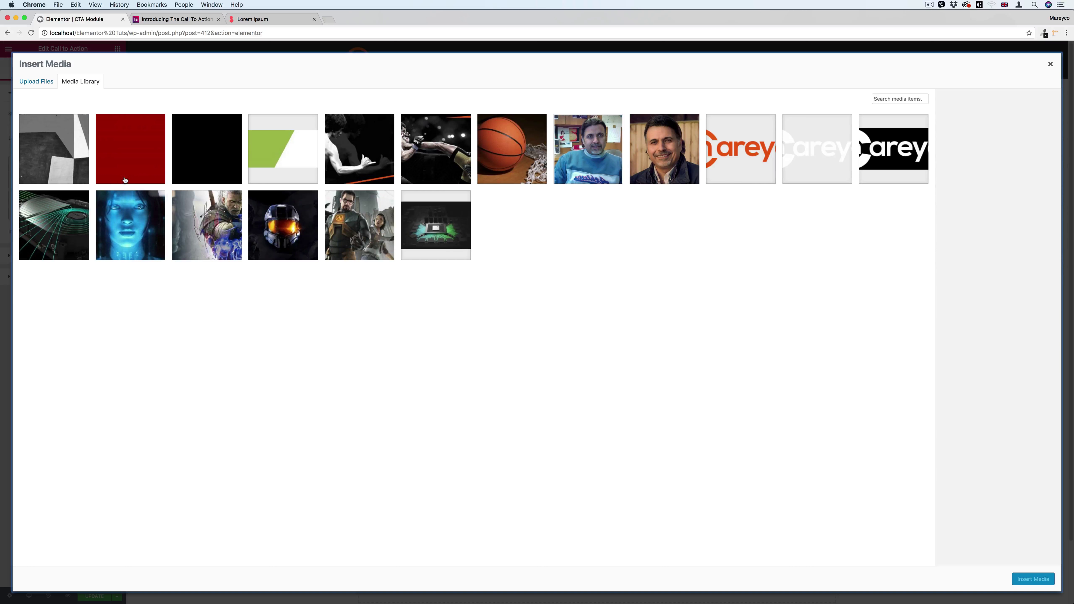
pyautogui.click(206, 162)
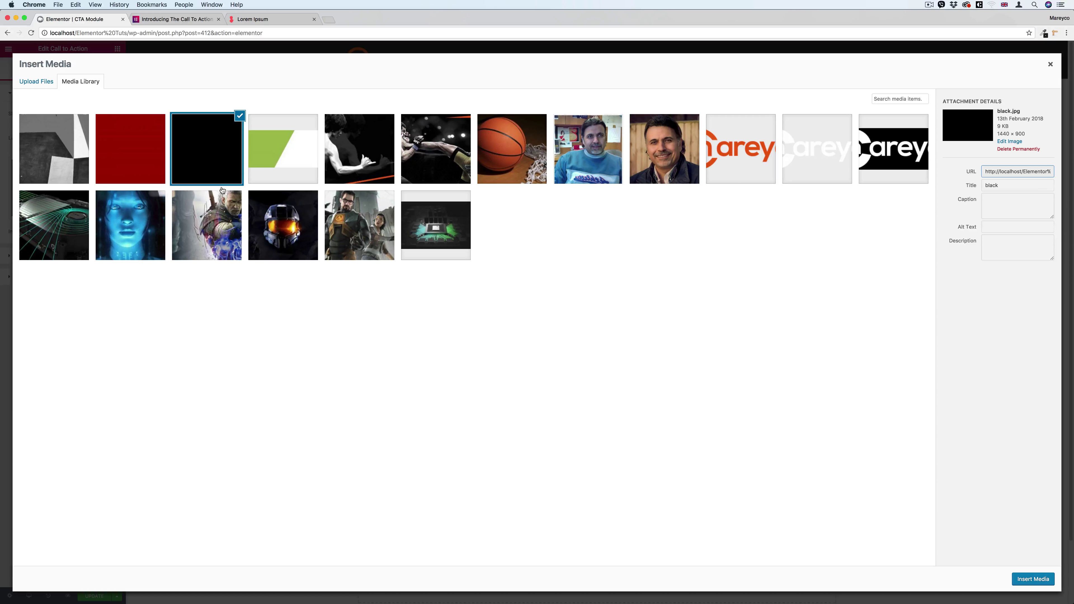
pyautogui.click(1030, 579)
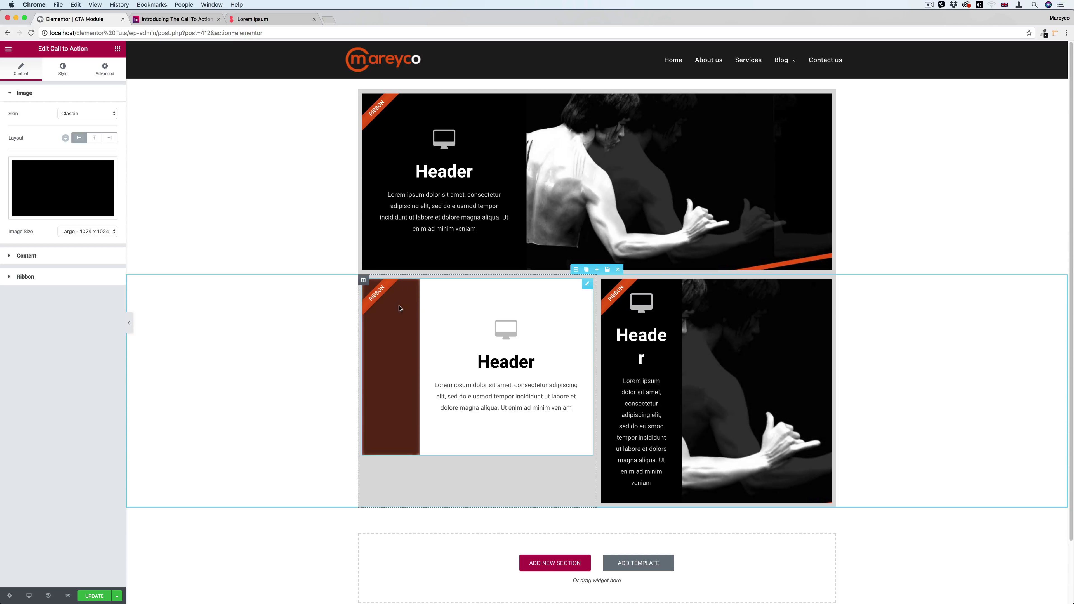
# - Set the minimum image width of the second section's right widget to 20%
pyautogui.click(793, 301)
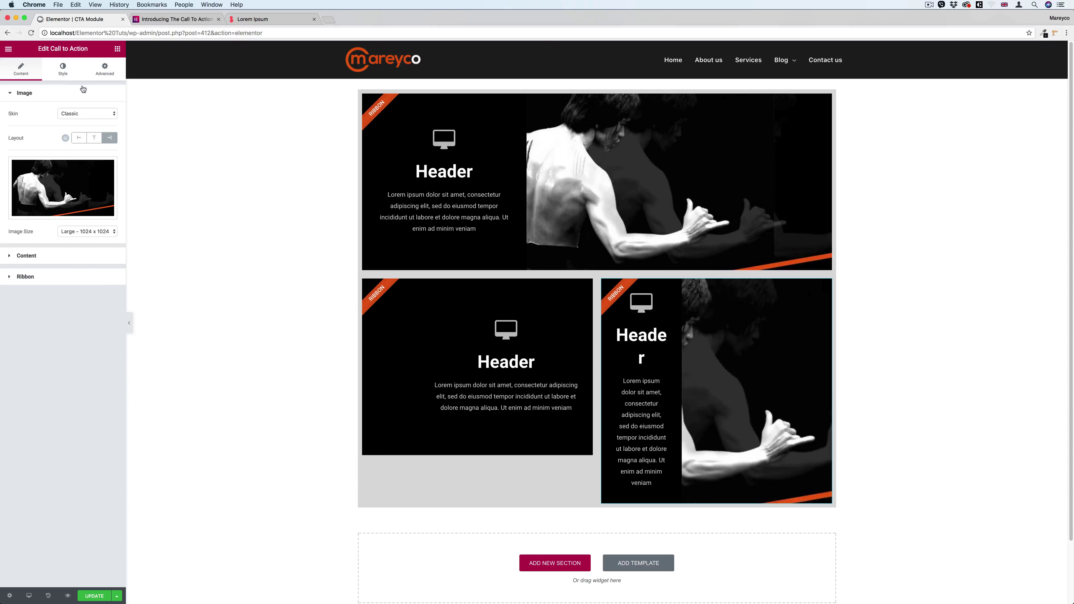
pyautogui.click(63, 69)
pyautogui.write('20')
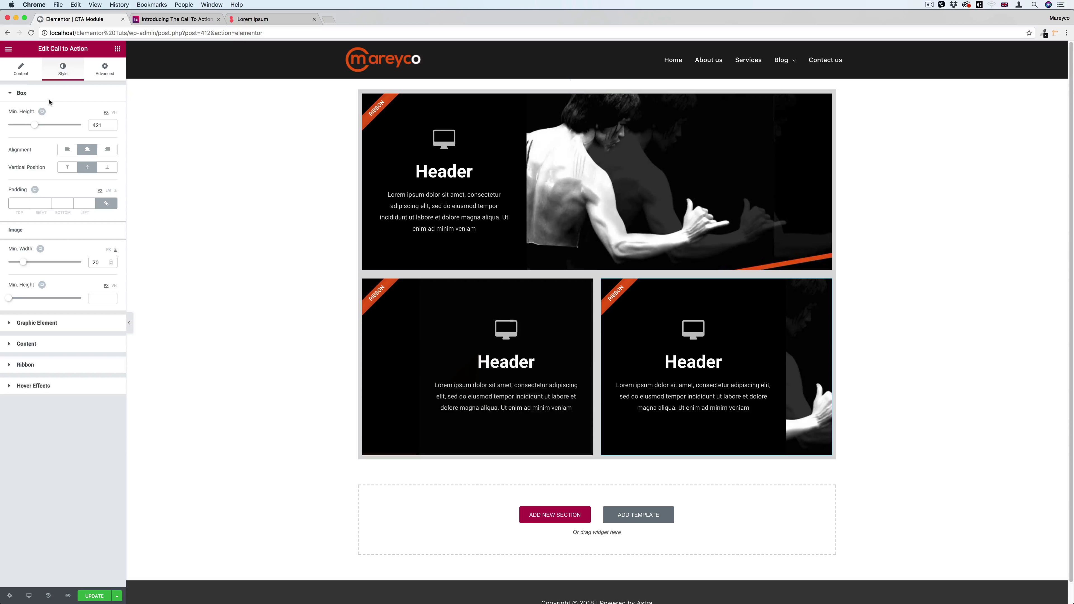
# - Replace the image of the second section's right widget with the solid dark red image from the media library
pyautogui.click(21, 69)
pyautogui.click(35, 167)
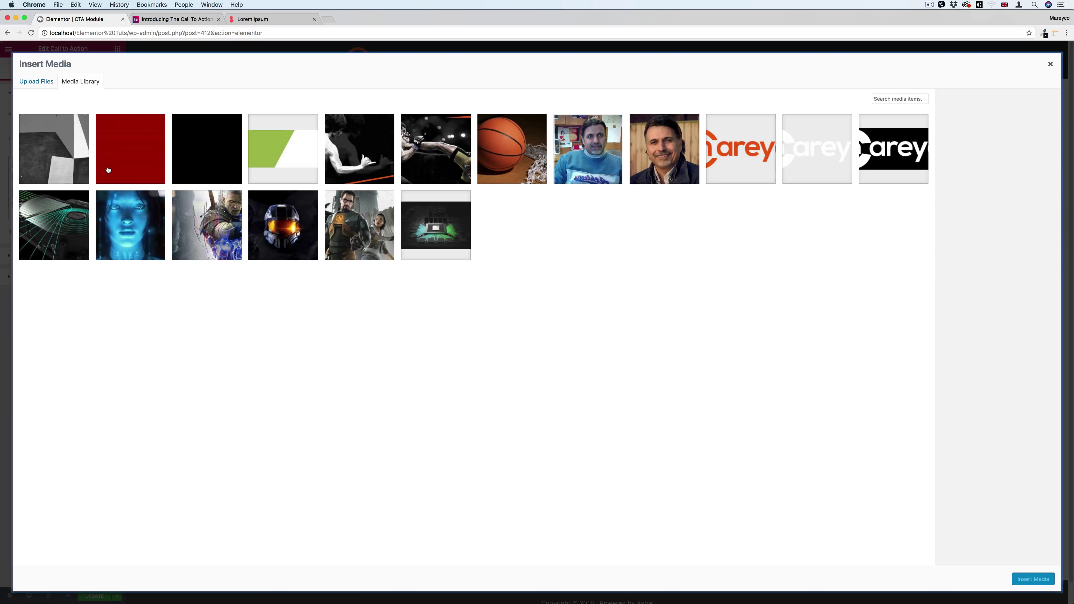
pyautogui.click(138, 143)
pyautogui.click(1026, 580)
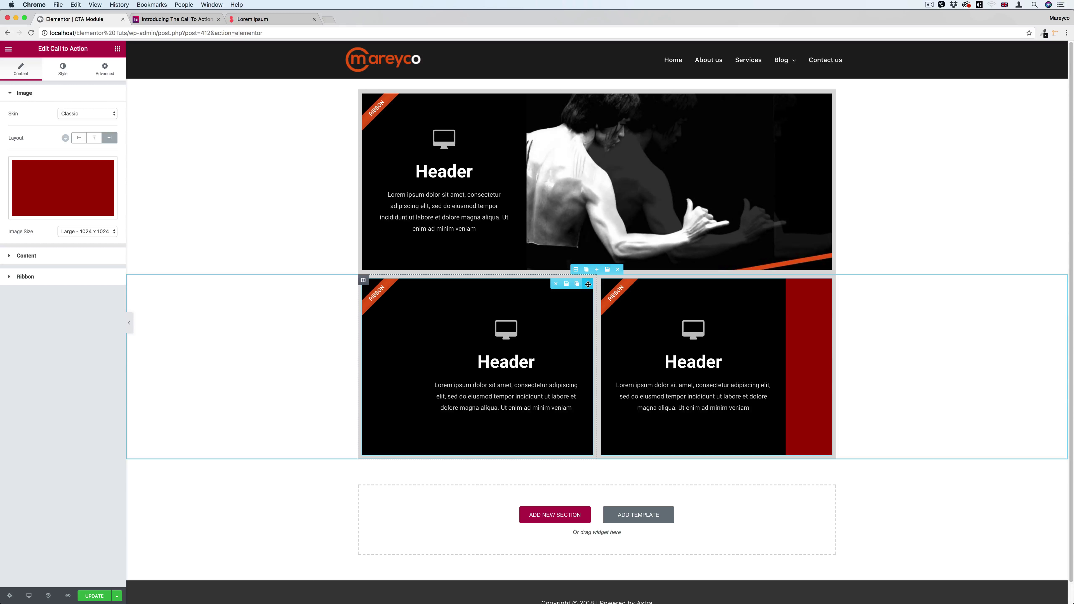
# - Clear the hover background, title and description colors of the second section's left widget
pyautogui.click(588, 284)
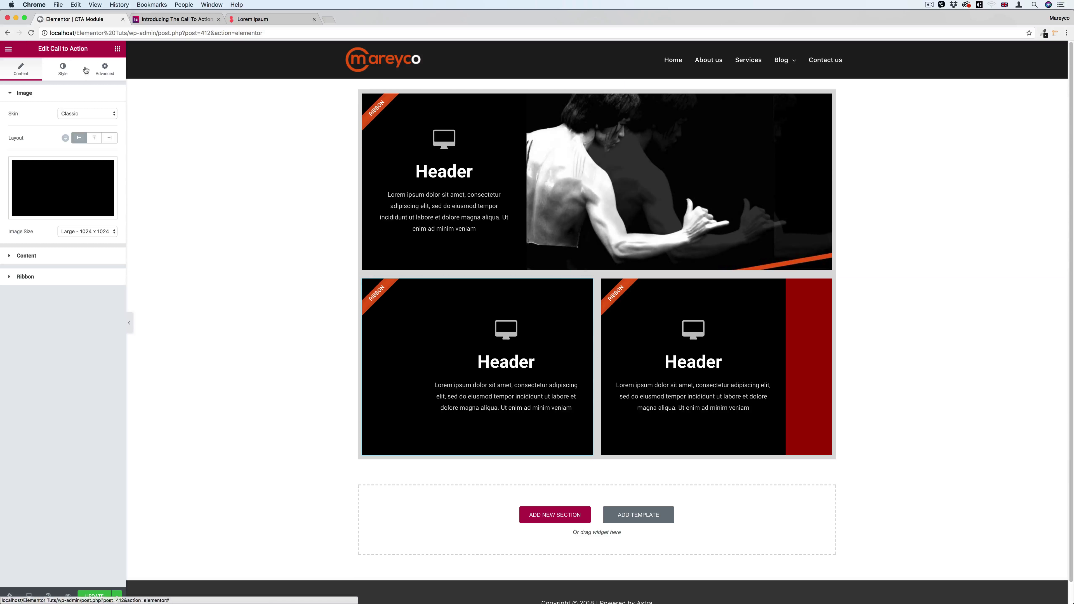
pyautogui.click(63, 69)
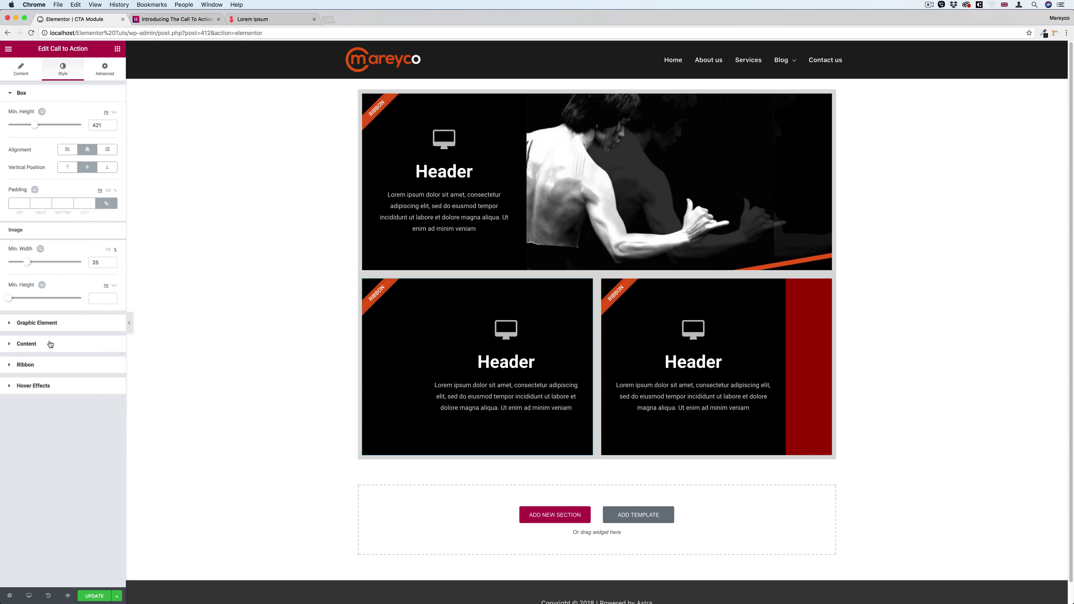
pyautogui.click(51, 344)
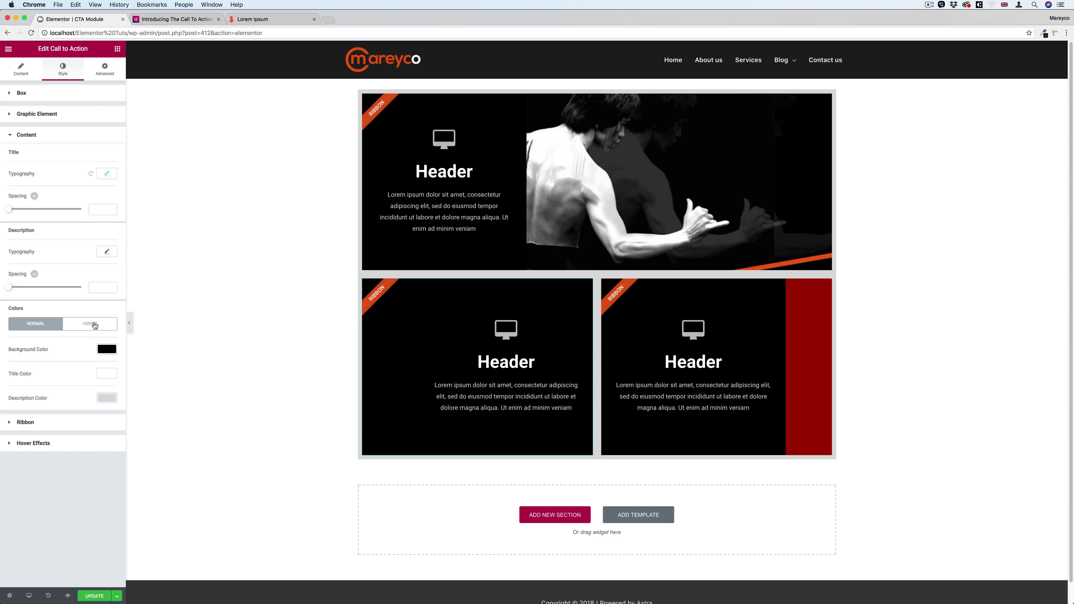
pyautogui.click(95, 325)
pyautogui.click(100, 349)
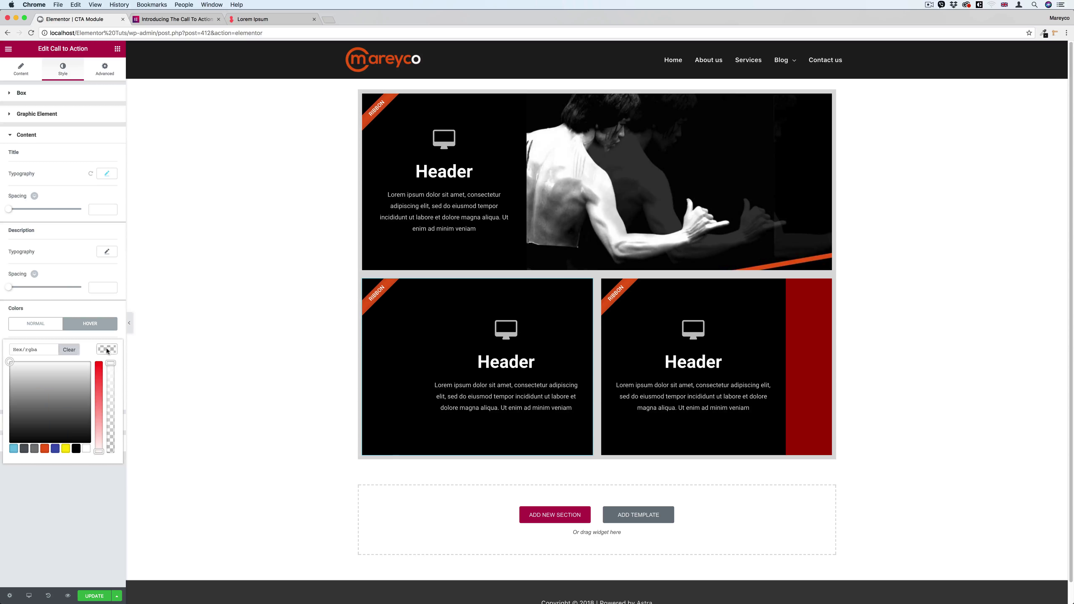
pyautogui.click(107, 349)
pyautogui.click(108, 374)
pyautogui.click(69, 373)
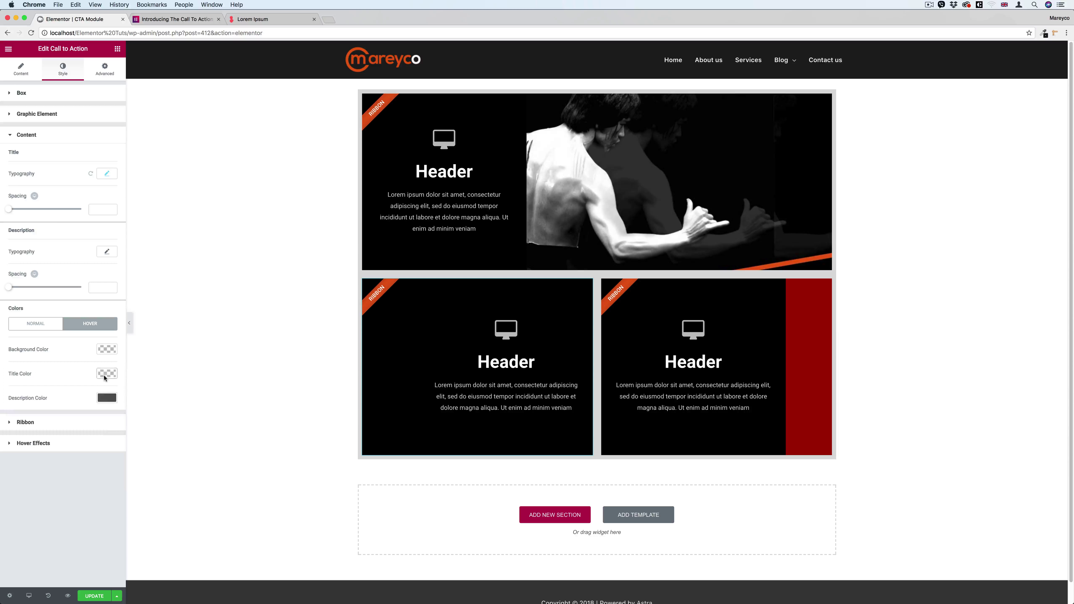
pyautogui.click(107, 397)
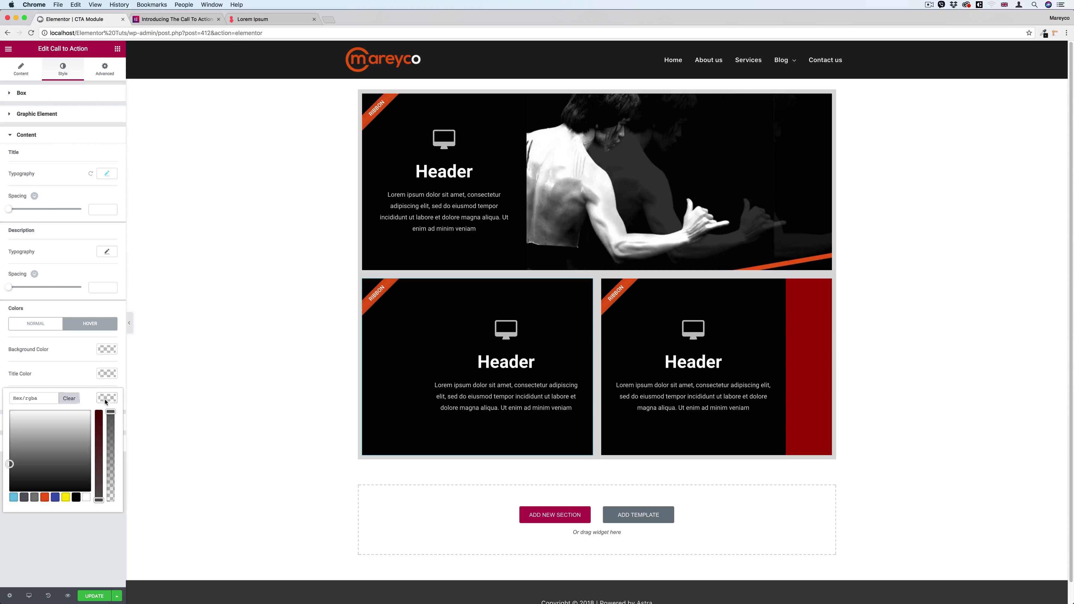
pyautogui.click(105, 401)
pyautogui.click(35, 323)
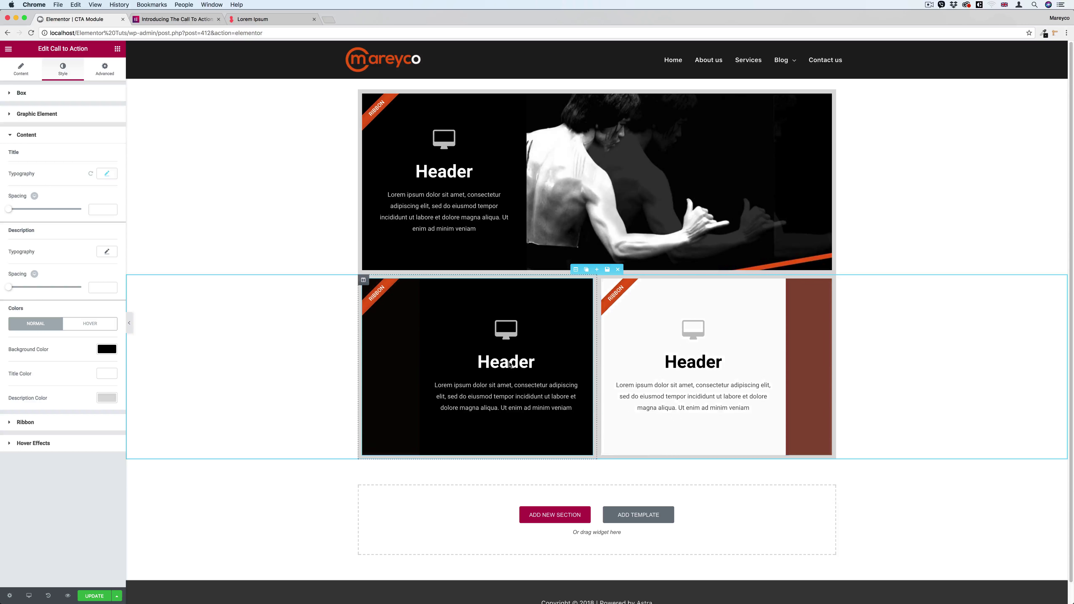
# - Duplicate the single-column Call to Action section and move the copy below the two-column section
pyautogui.scroll(-1, 262, 353)
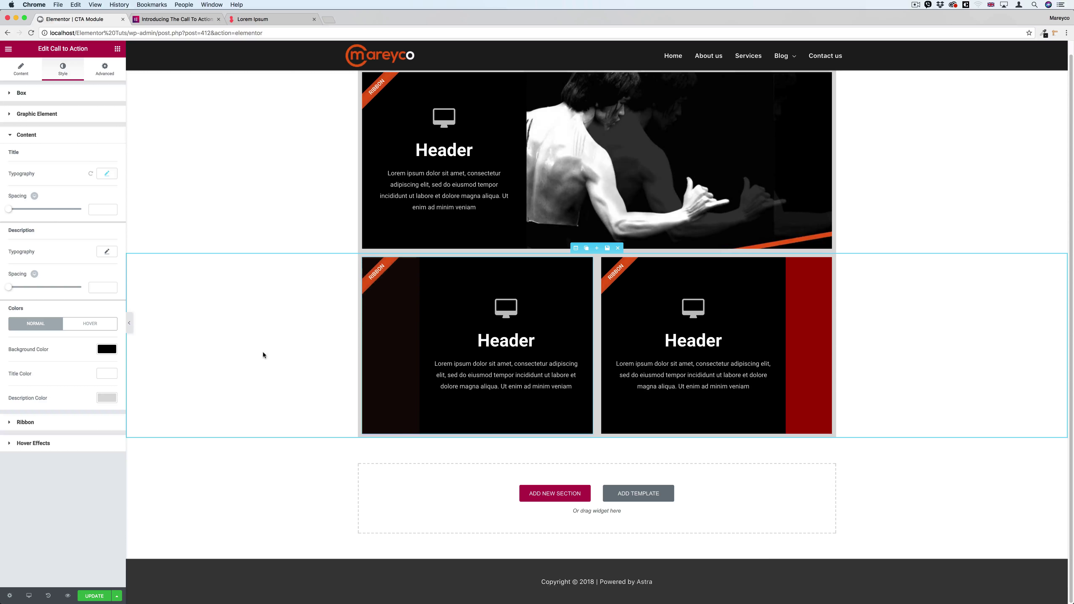
pyautogui.scroll(1, 264, 357)
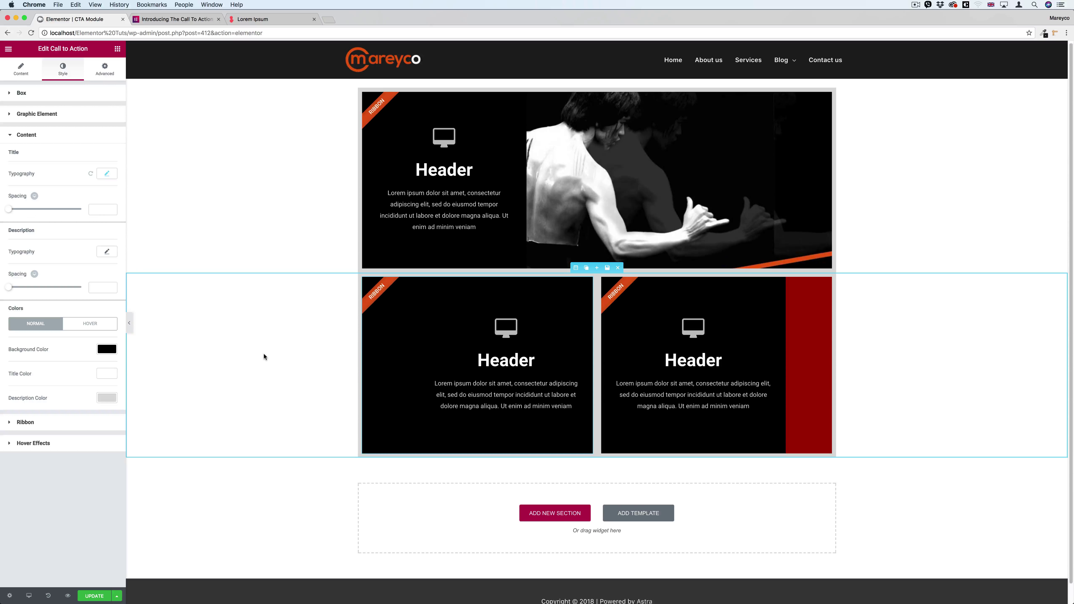
pyautogui.scroll(-1, 263, 356)
pyautogui.scroll(1, 264, 356)
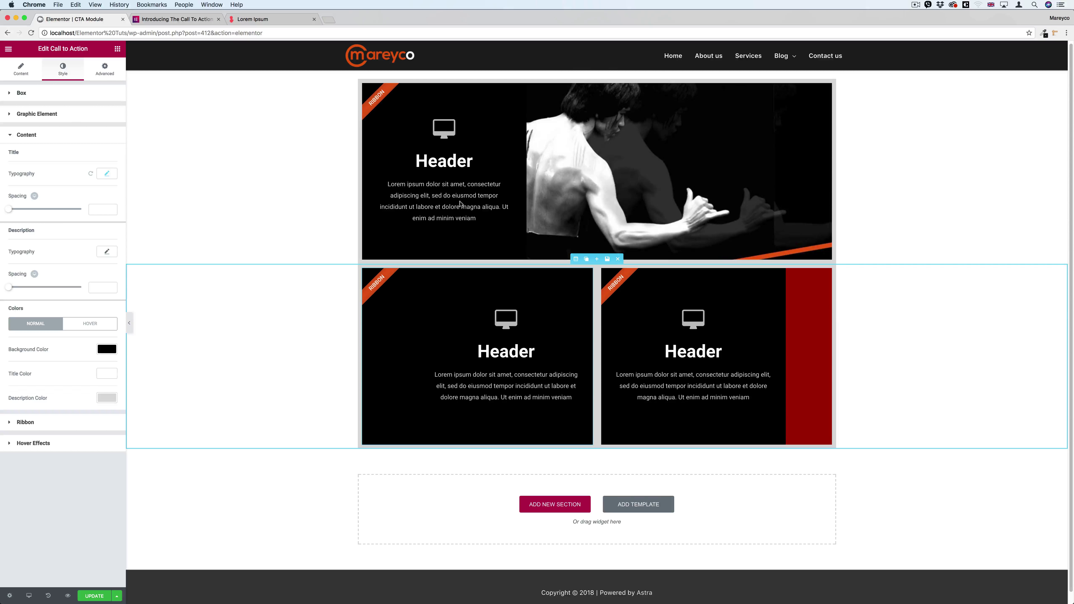
pyautogui.click(586, 76)
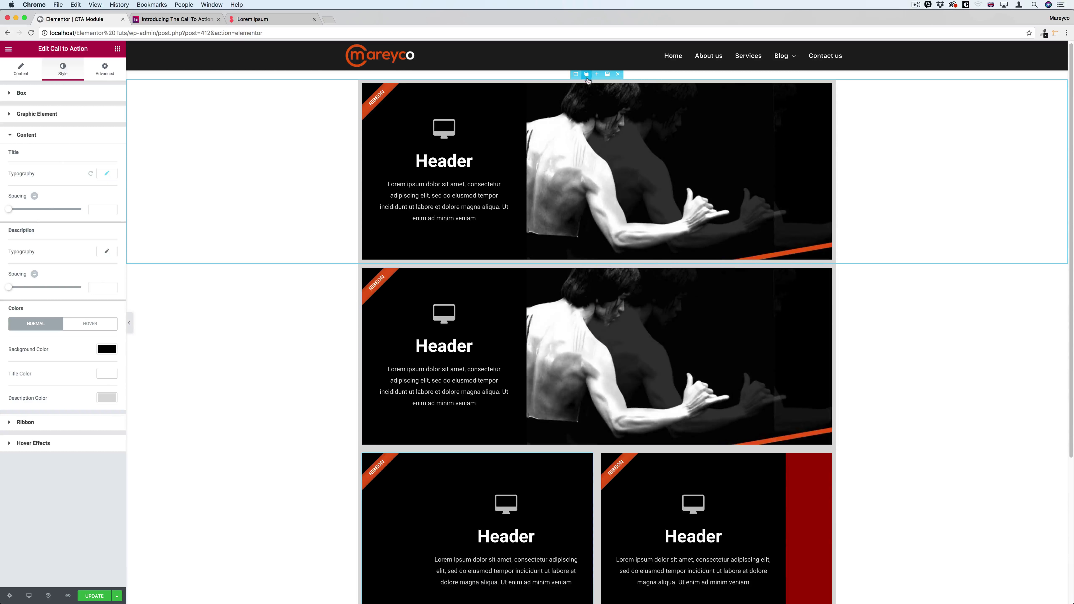
pyautogui.moveTo(575, 443); pyautogui.dragTo(579, 266)
pyautogui.scroll(-4, 568, 335)
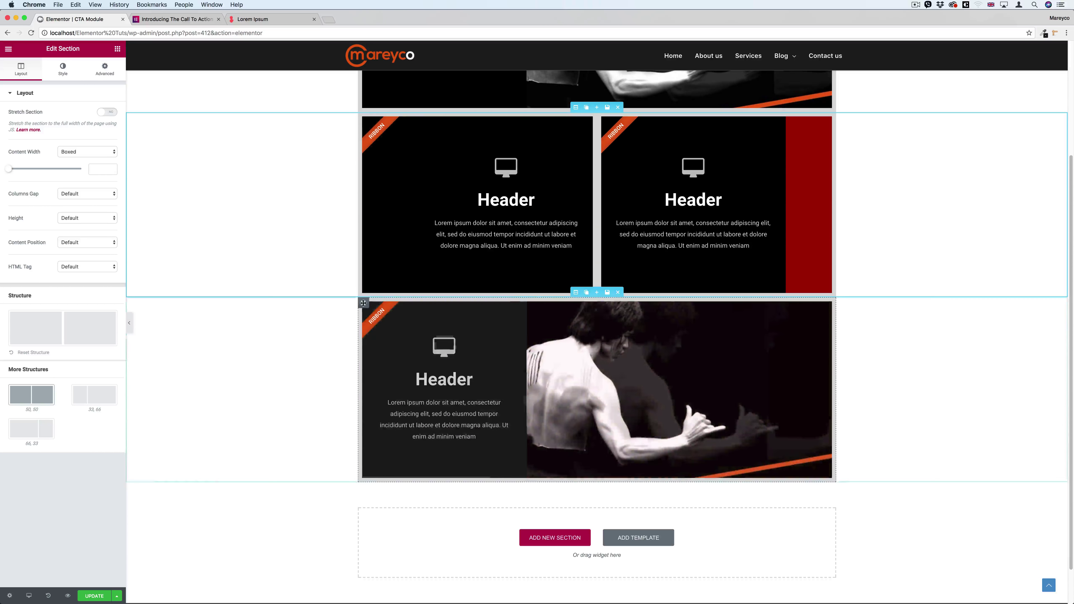
# - Stretch the lowest section with Full Width content and duplicate its column to make two columns
pyautogui.click(575, 292)
pyautogui.click(107, 113)
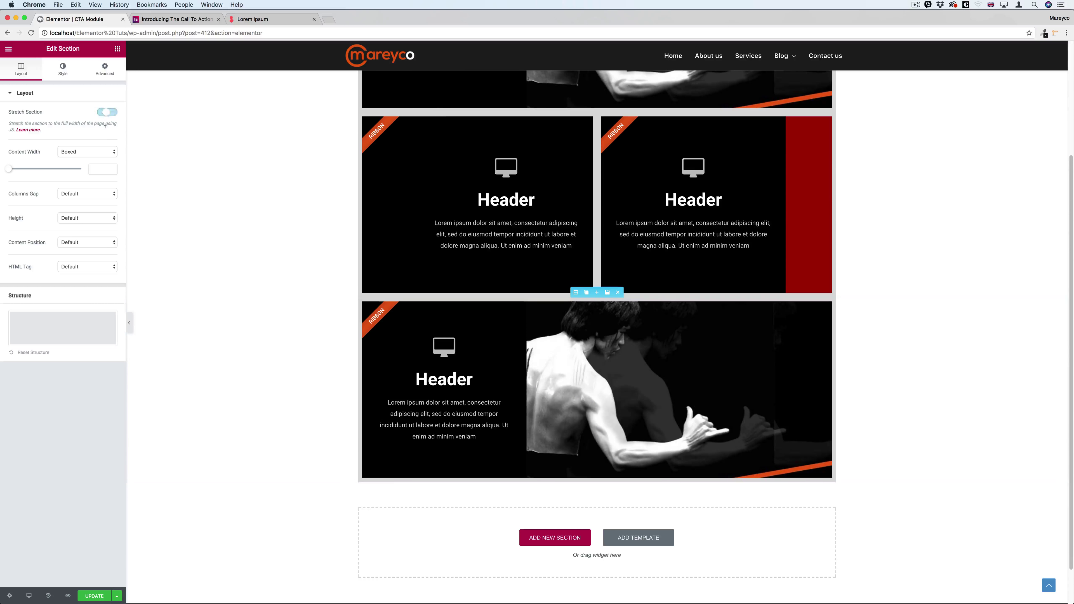
pyautogui.click(84, 153)
pyautogui.click(82, 159)
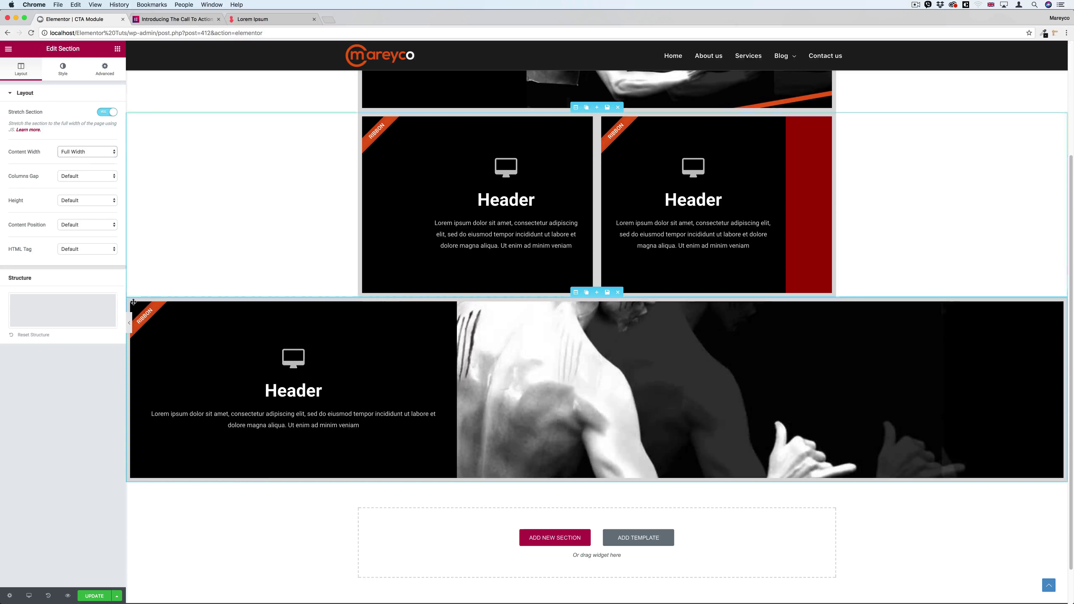
pyautogui.click(142, 303)
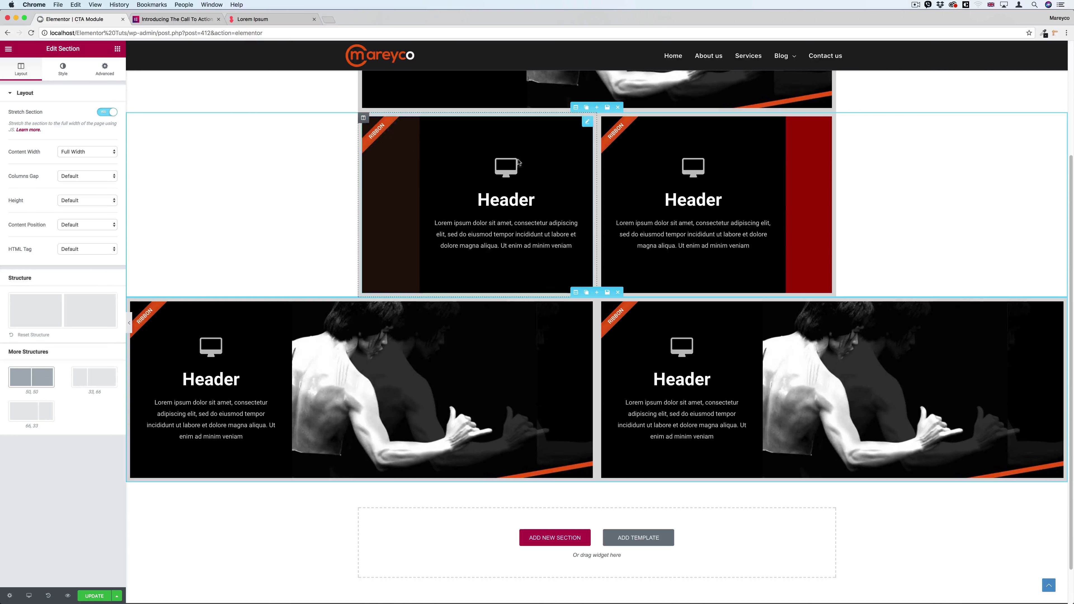
# - Clear the normal content background color of the second section's left widget
pyautogui.moveTo(587, 121)
pyautogui.click(528, 144)
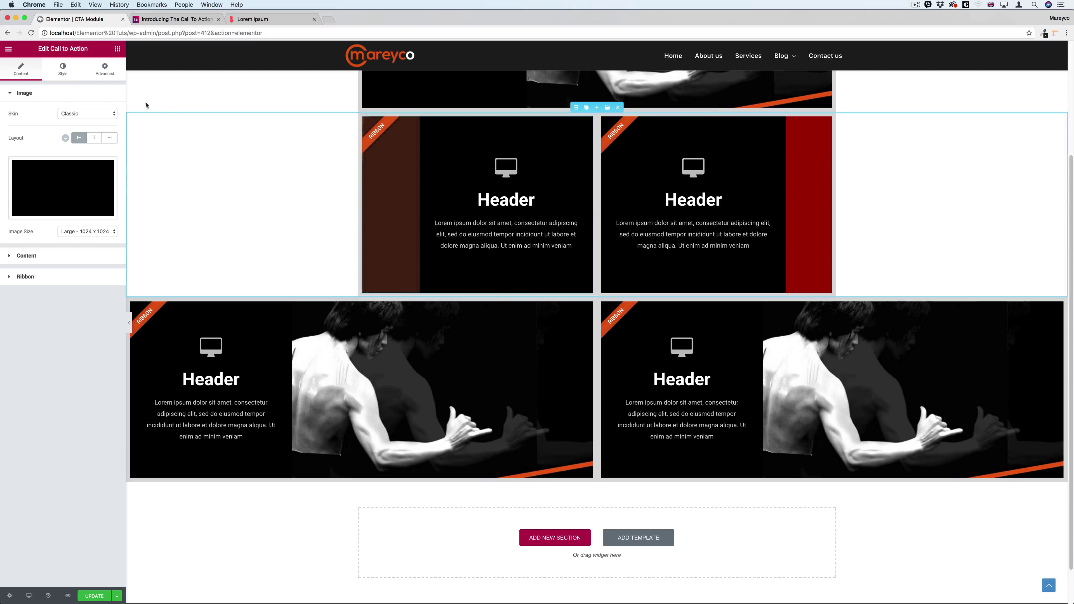
pyautogui.click(63, 69)
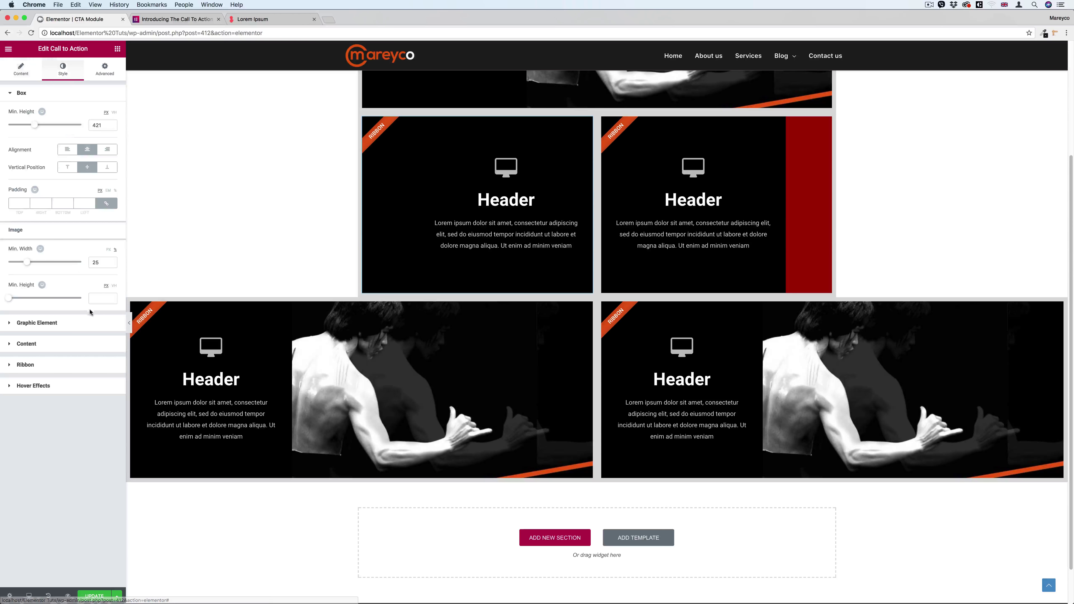
pyautogui.click(49, 349)
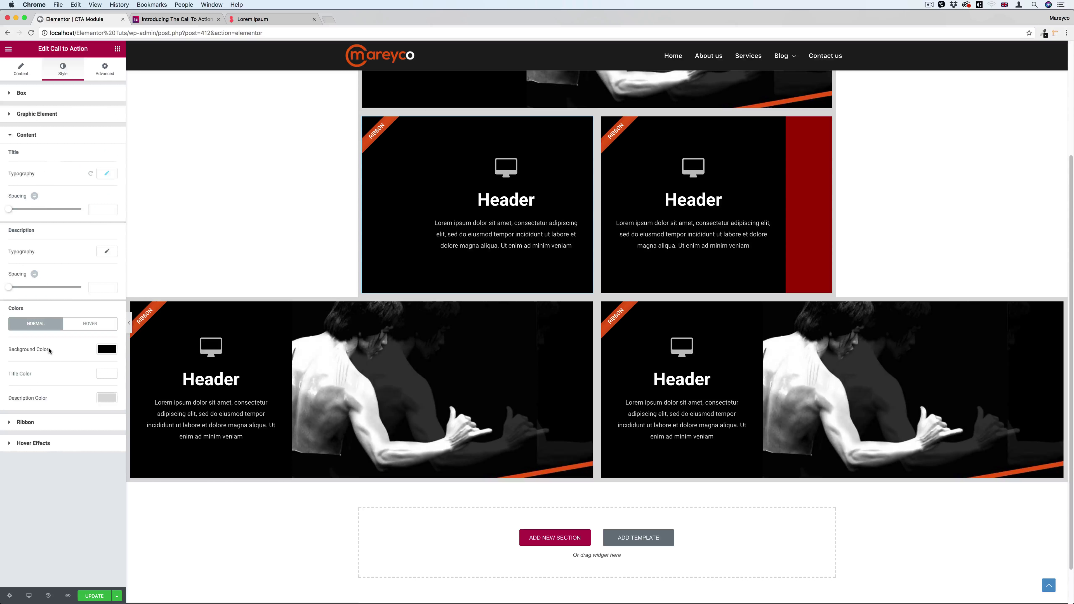
pyautogui.click(106, 351)
pyautogui.click(76, 352)
pyautogui.click(104, 350)
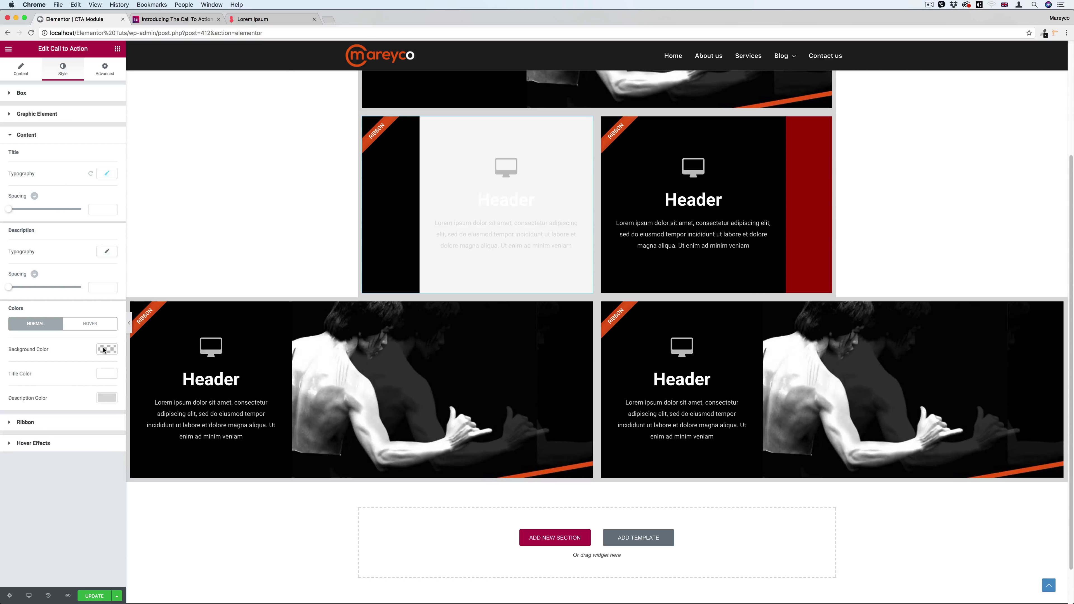
# - Set the normal title color of the second section's left widget to #000000 and its description color to dark grey
pyautogui.click(100, 376)
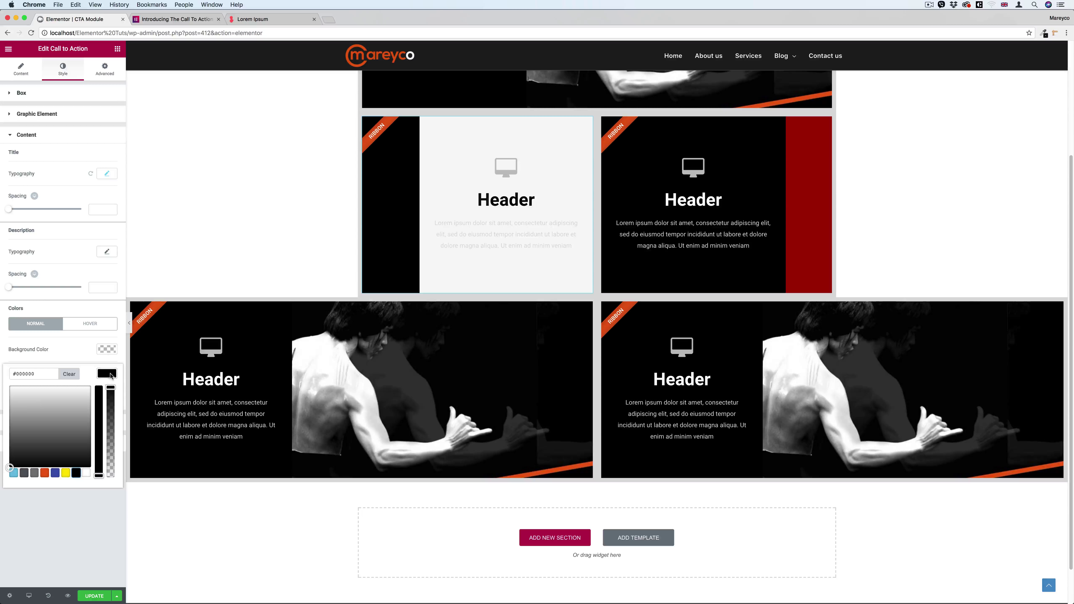
pyautogui.click(111, 375)
pyautogui.click(103, 398)
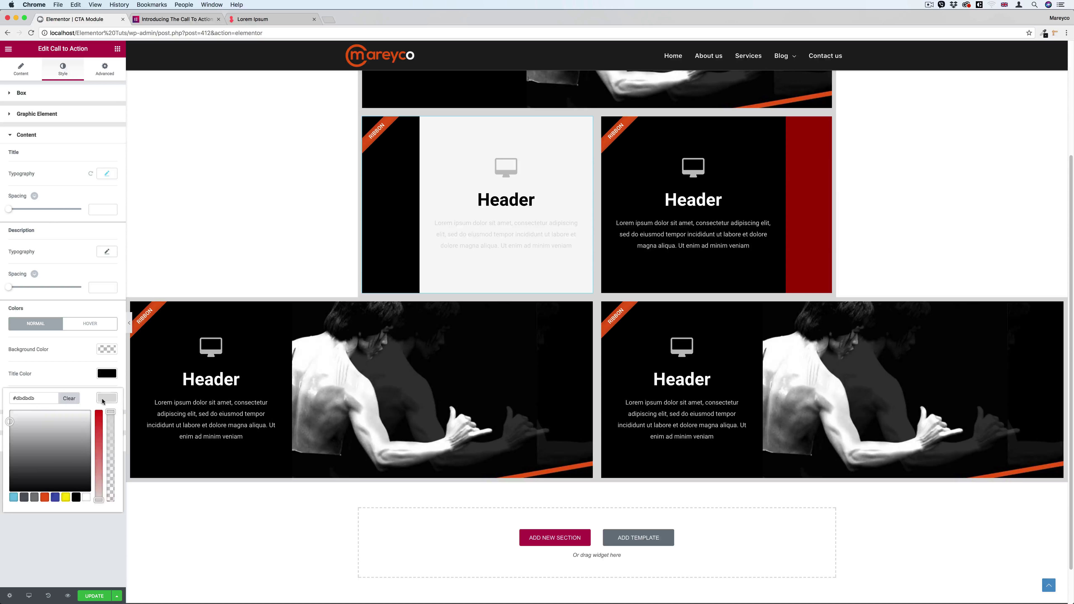
pyautogui.click(86, 497)
pyautogui.moveTo(8, 422); pyautogui.dragTo(2, 456)
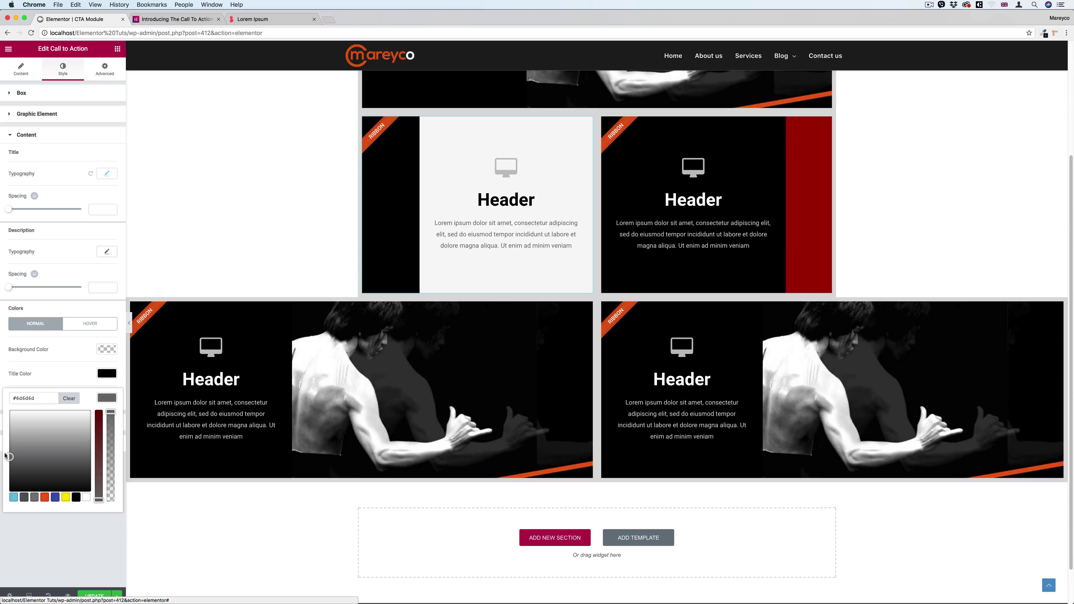
# - Preview the page without the editing panel, and set the ribbon of the second section's left widget to the Right horizontal position
pyautogui.click(130, 323)
pyautogui.click(128, 322)
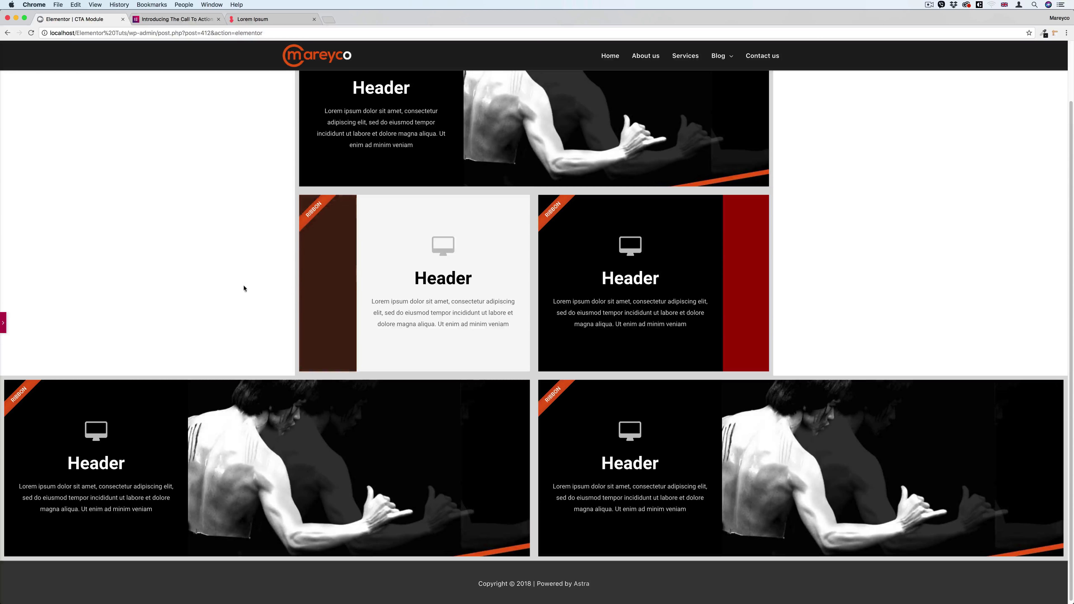
pyautogui.click(3, 322)
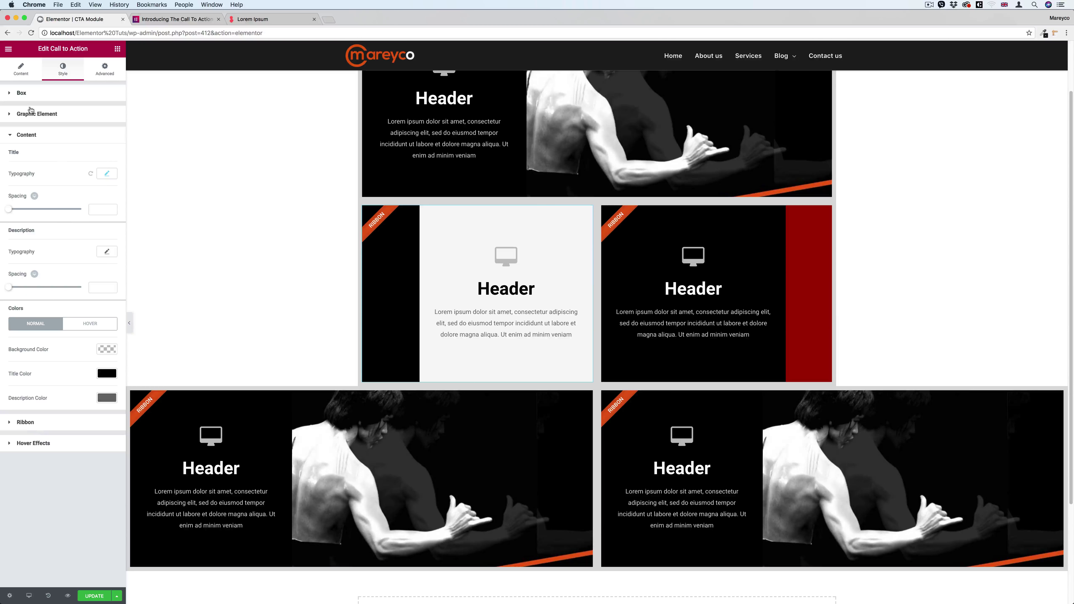
pyautogui.click(21, 69)
pyautogui.click(40, 277)
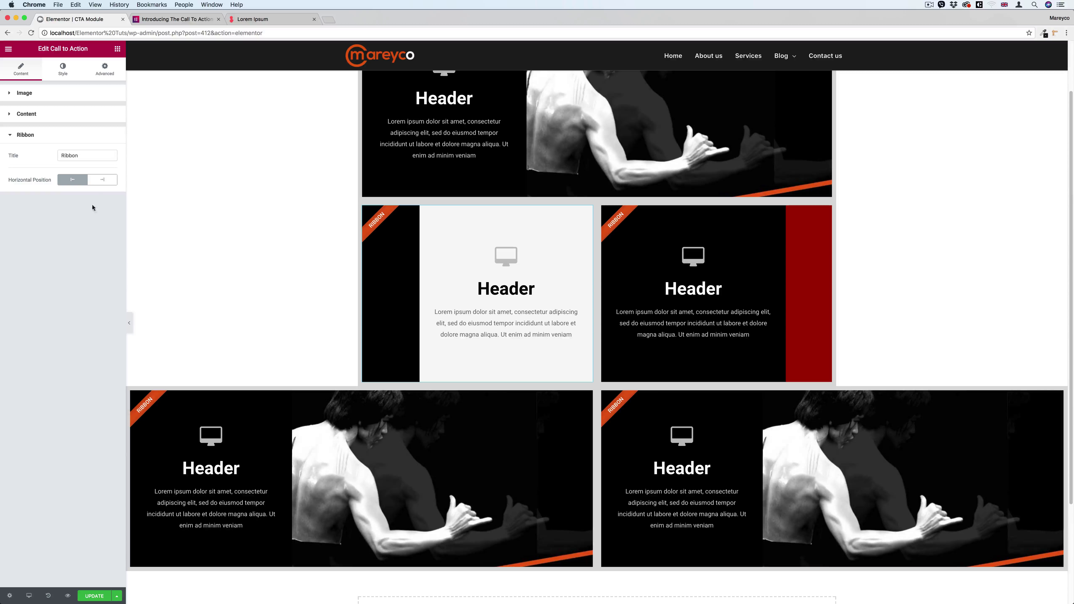
pyautogui.click(99, 181)
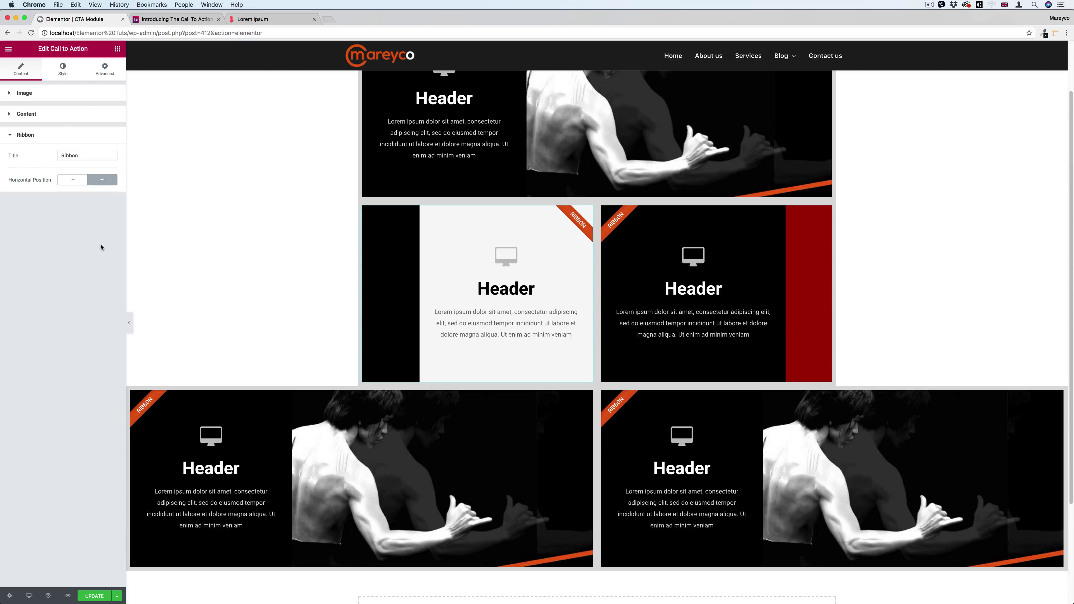
# - Replace the image of the lowest section's left widget with mareyco6.jpg from the media library
pyautogui.scroll(-3, 228, 240)
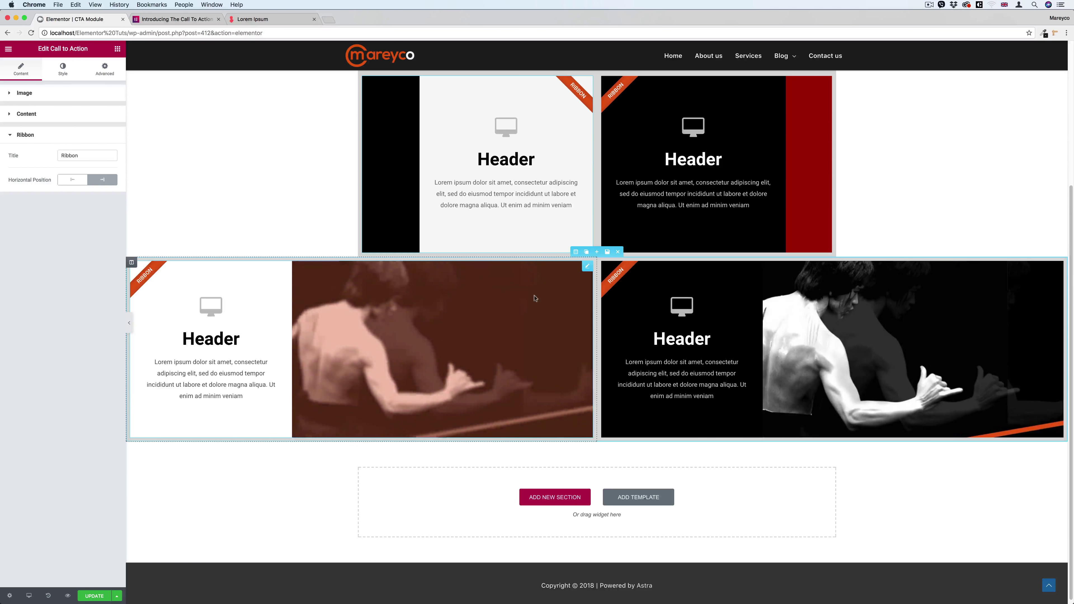
pyautogui.click(587, 266)
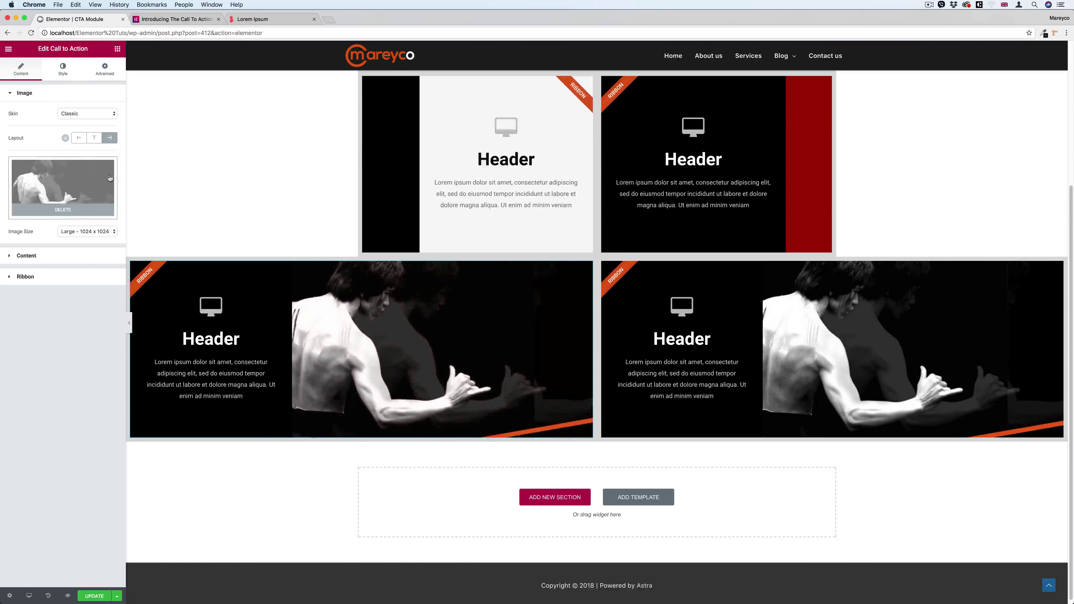
pyautogui.click(76, 169)
pyautogui.click(76, 146)
pyautogui.click(1020, 576)
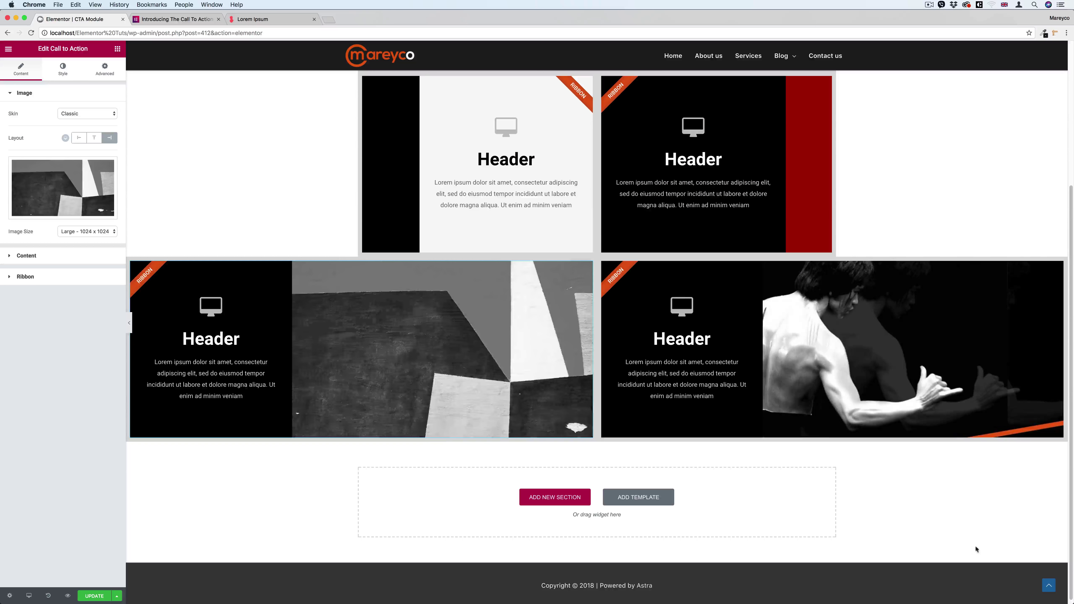
# - Replace the image of the lowest section's right widget with mareyco6.jpg from the media library
pyautogui.click(1058, 267)
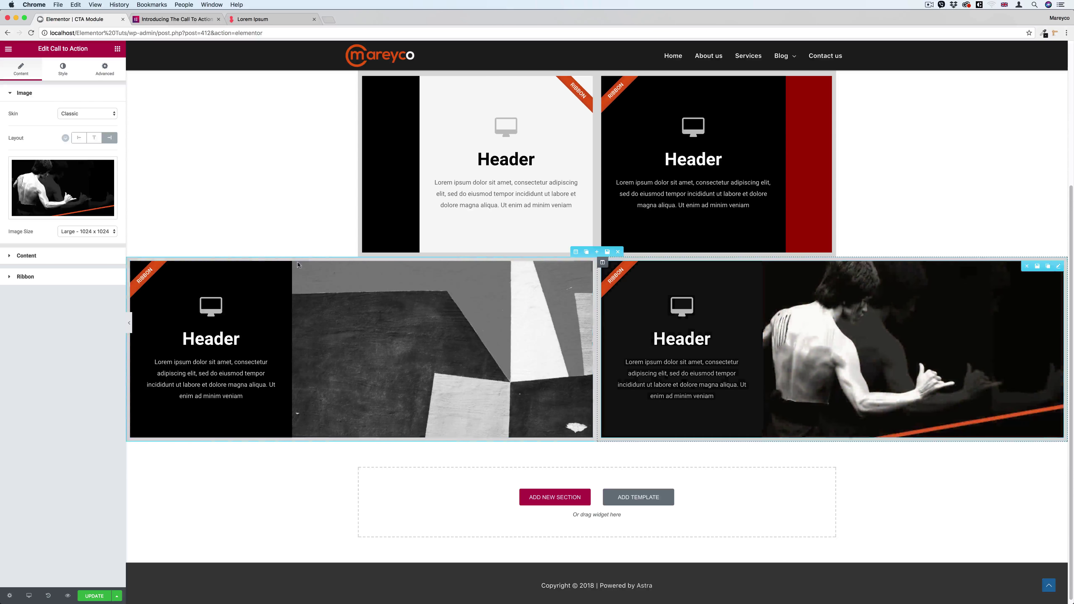
pyautogui.click(62, 188)
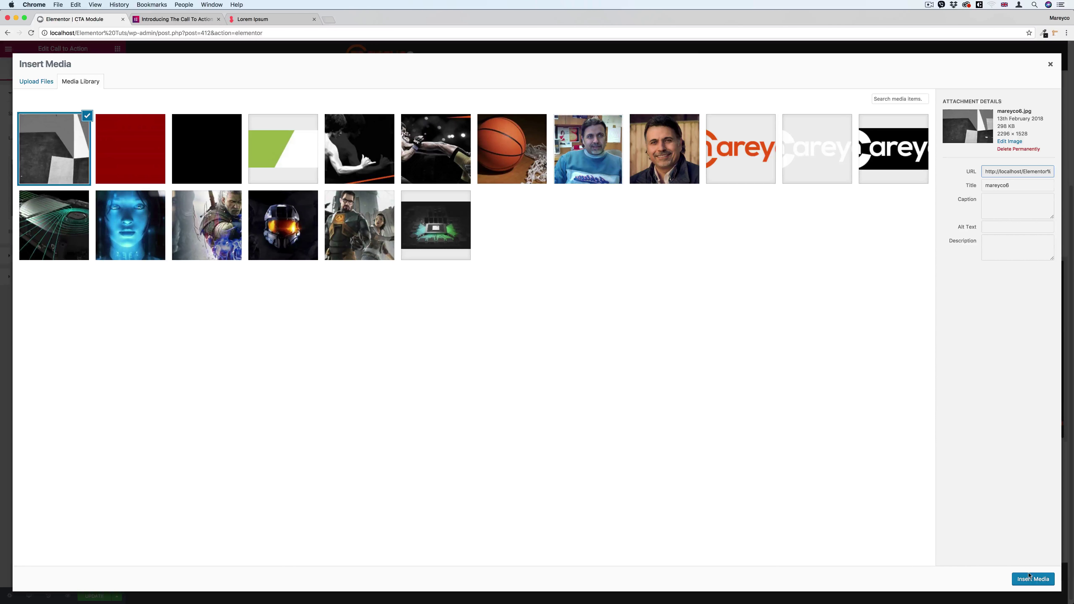
pyautogui.click(1028, 576)
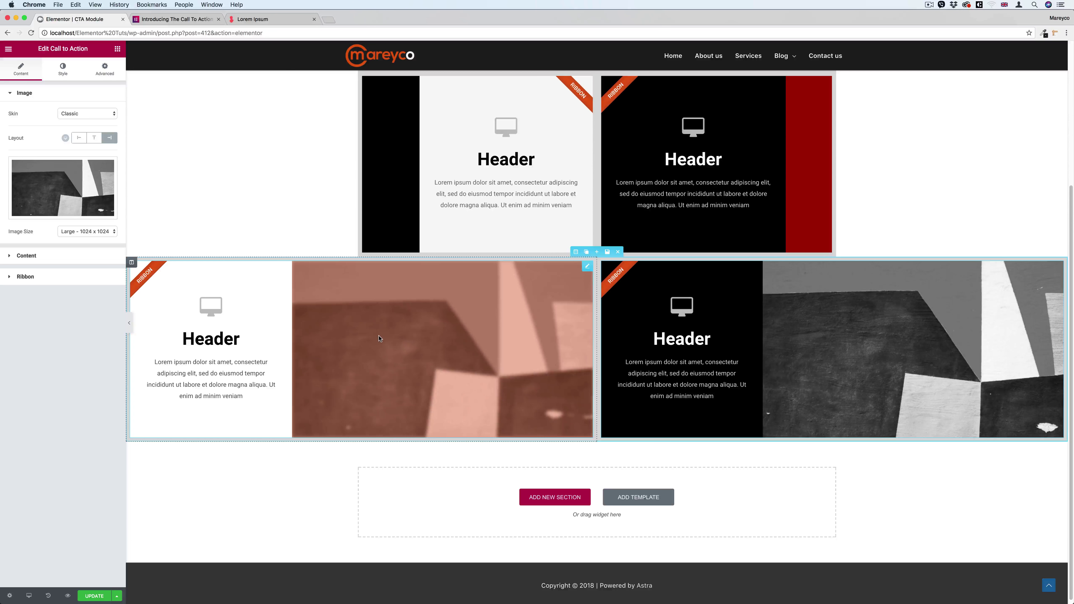
pyautogui.scroll(5, 379, 338)
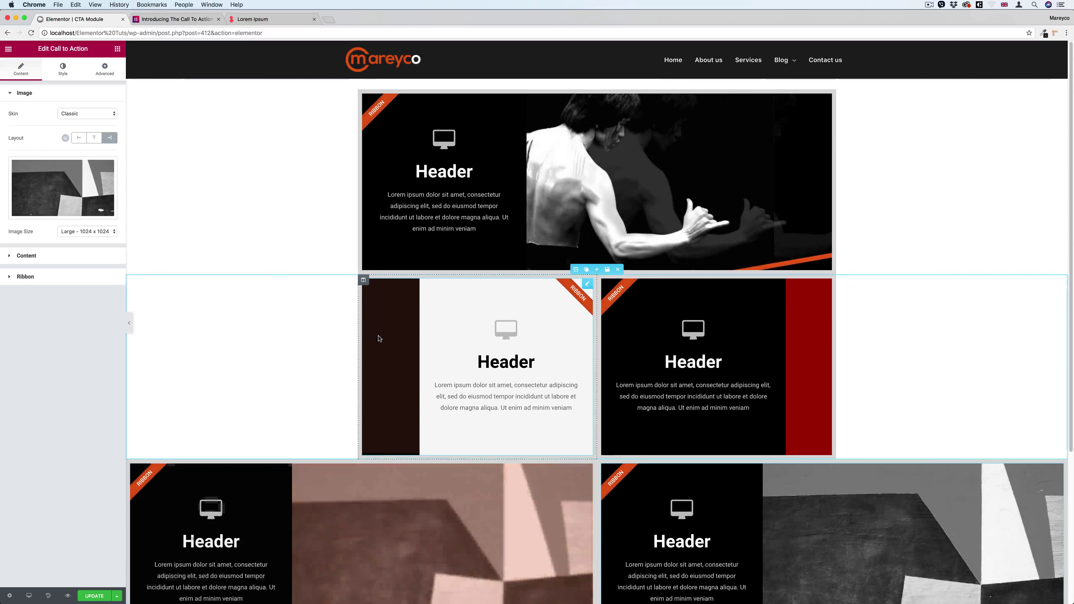
# - Duplicate the full-width section at the end of the page
pyautogui.scroll(-3, 372, 339)
pyautogui.scroll(-3, 371, 339)
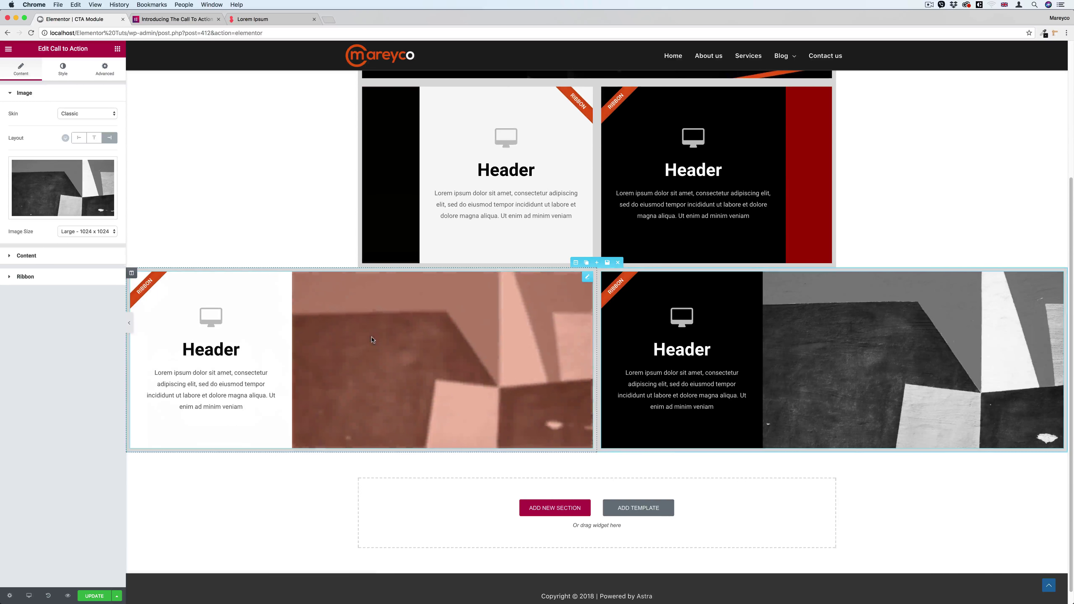
pyautogui.scroll(4, 372, 339)
pyautogui.scroll(-4, 372, 339)
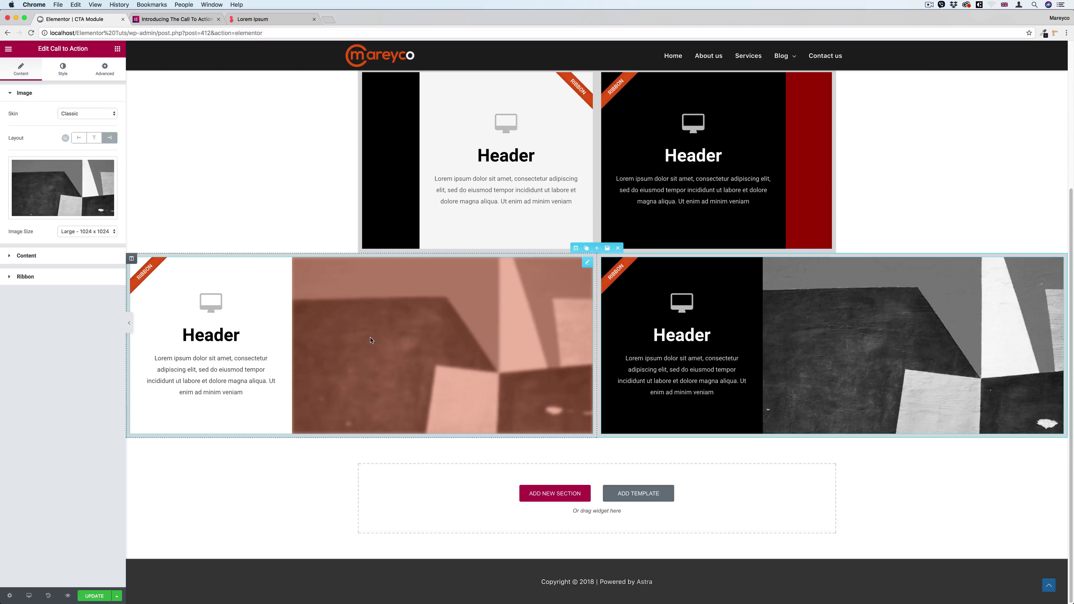
pyautogui.click(586, 247)
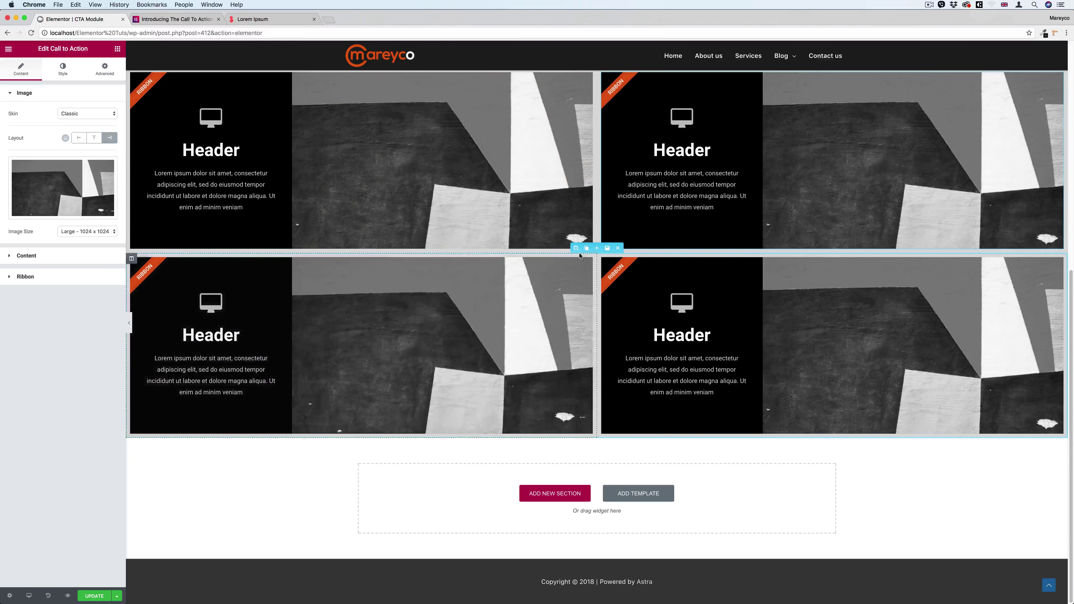
# - Set the lowest section's content width to Boxed at 1200
pyautogui.click(576, 248)
pyautogui.click(94, 151)
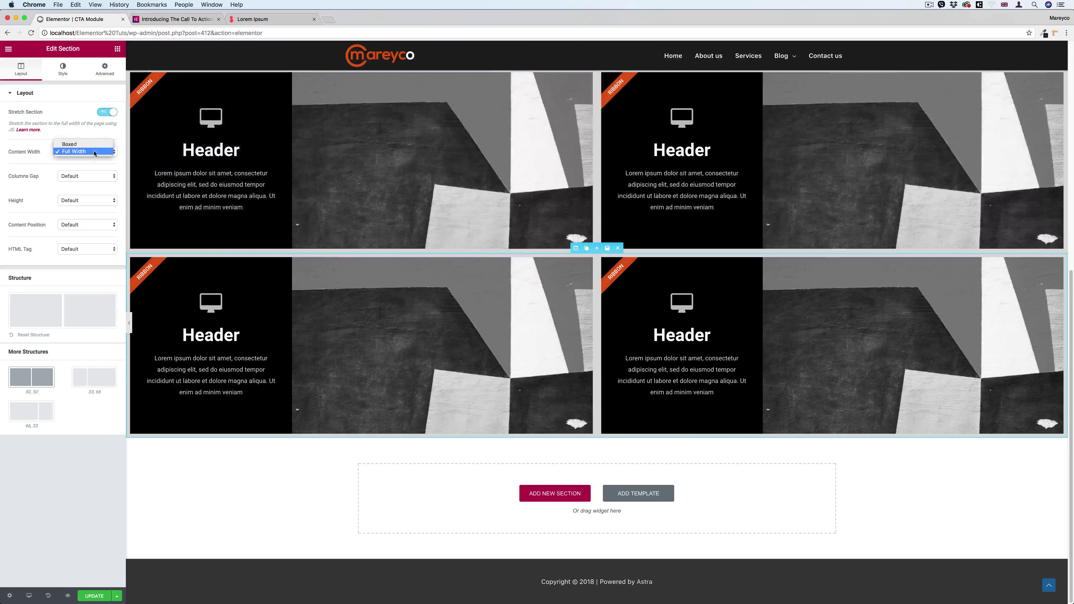
pyautogui.click(75, 145)
pyautogui.click(92, 169)
pyautogui.write('1200')
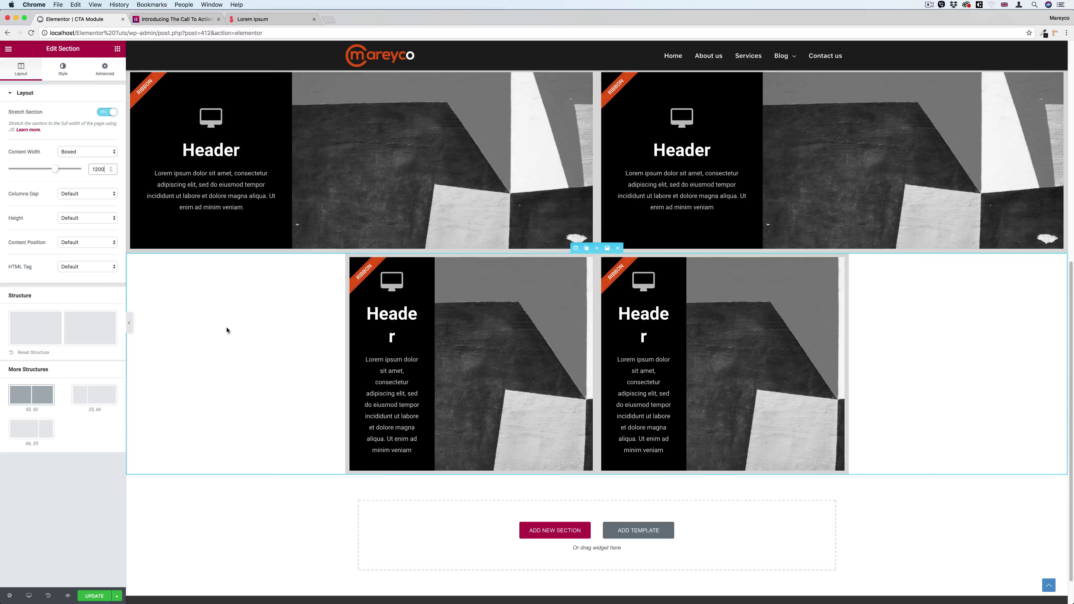
# - Switch the lowest section's left Call to Action widget to the layout with the image above the content
pyautogui.scroll(-1, 233, 329)
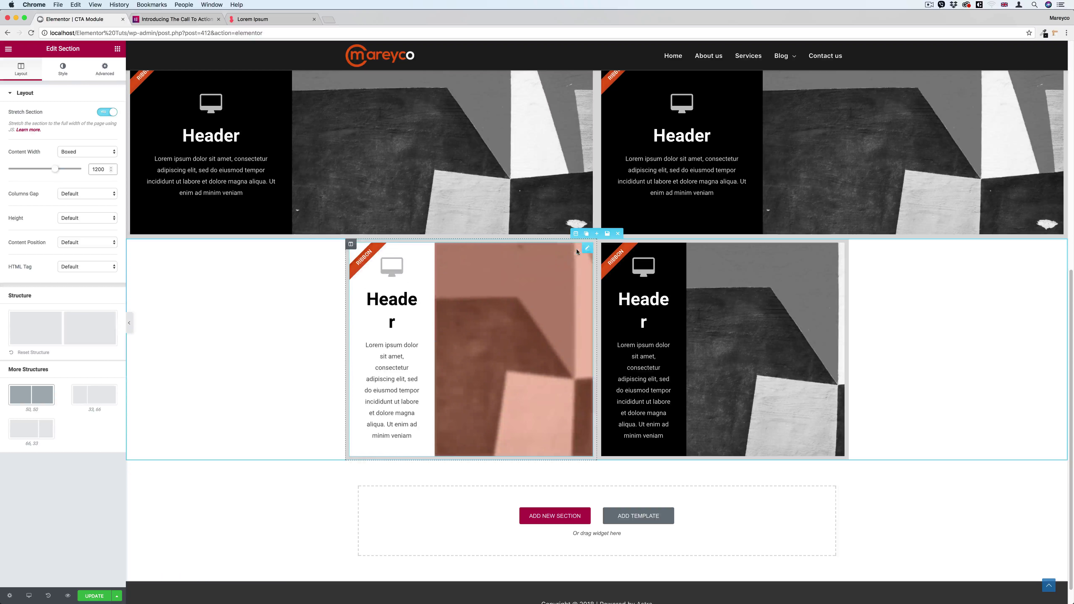
pyautogui.click(586, 248)
pyautogui.click(95, 138)
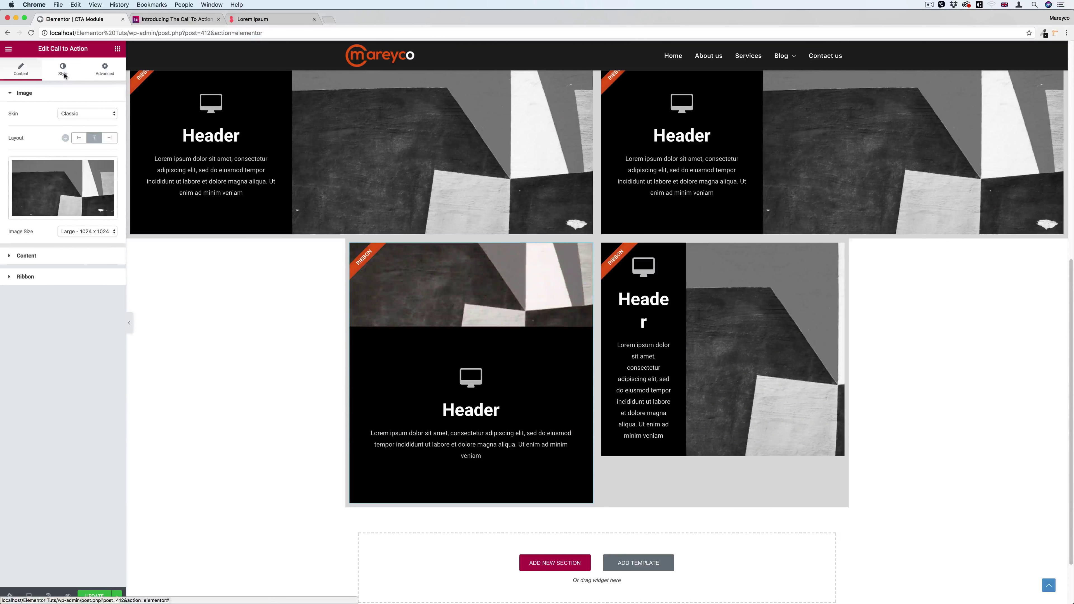
# - Clear the widget's box minimum height and image minimum width, and set the image minimum height to 368
pyautogui.click(63, 69)
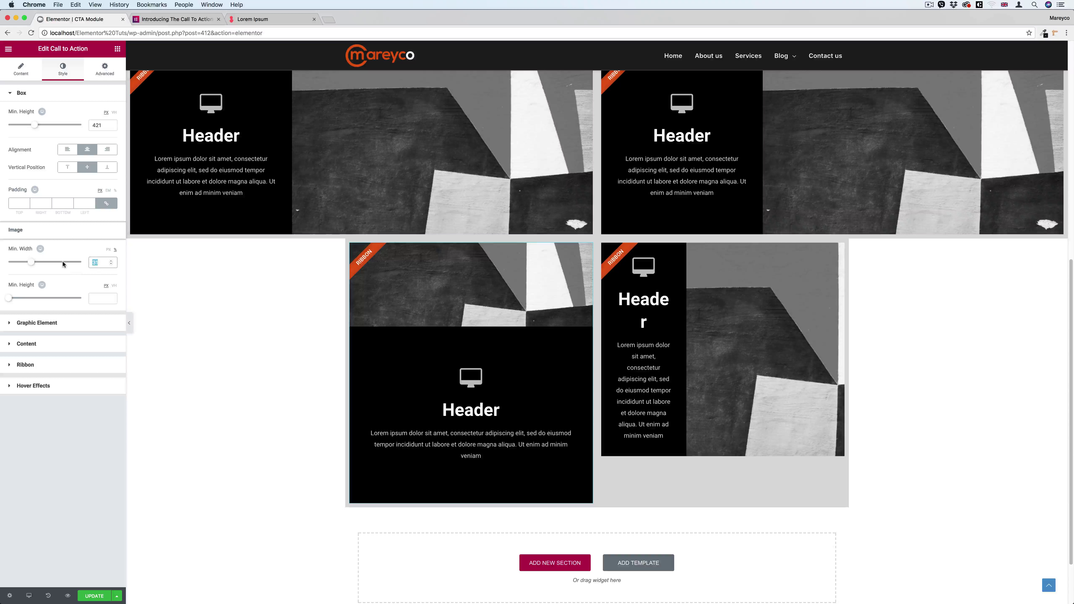
pyautogui.moveTo(10, 302); pyautogui.dragTo(48, 301)
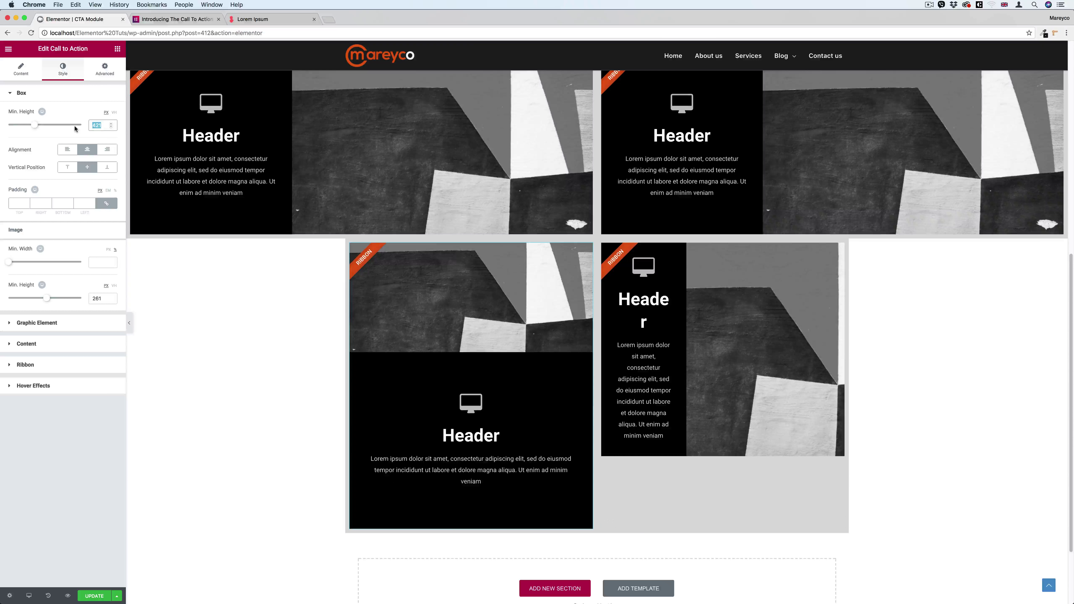
pyautogui.press('BackSpace')
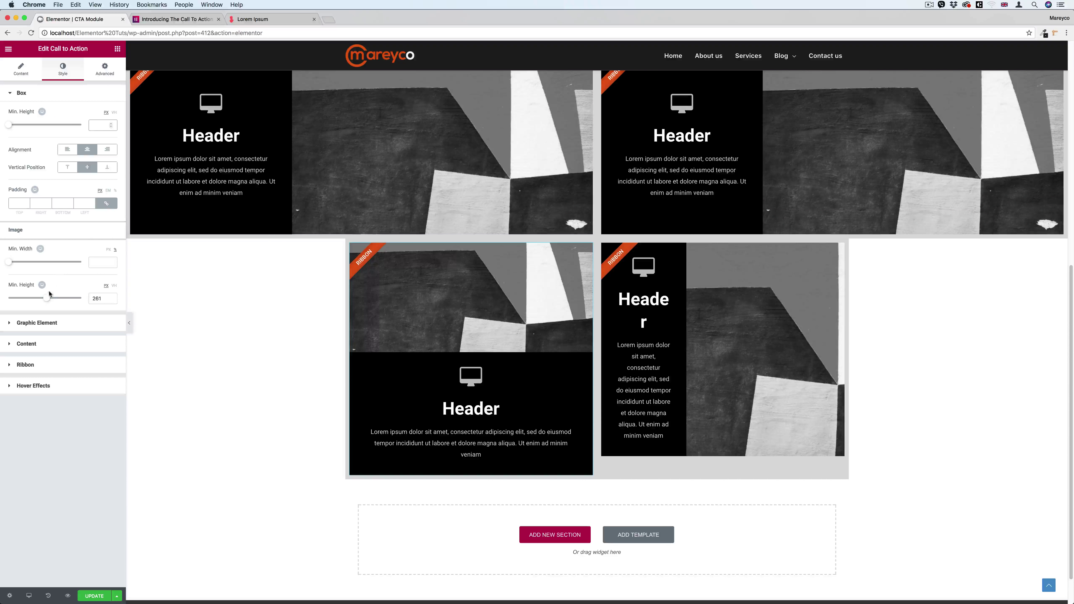
pyautogui.moveTo(49, 297); pyautogui.dragTo(62, 300)
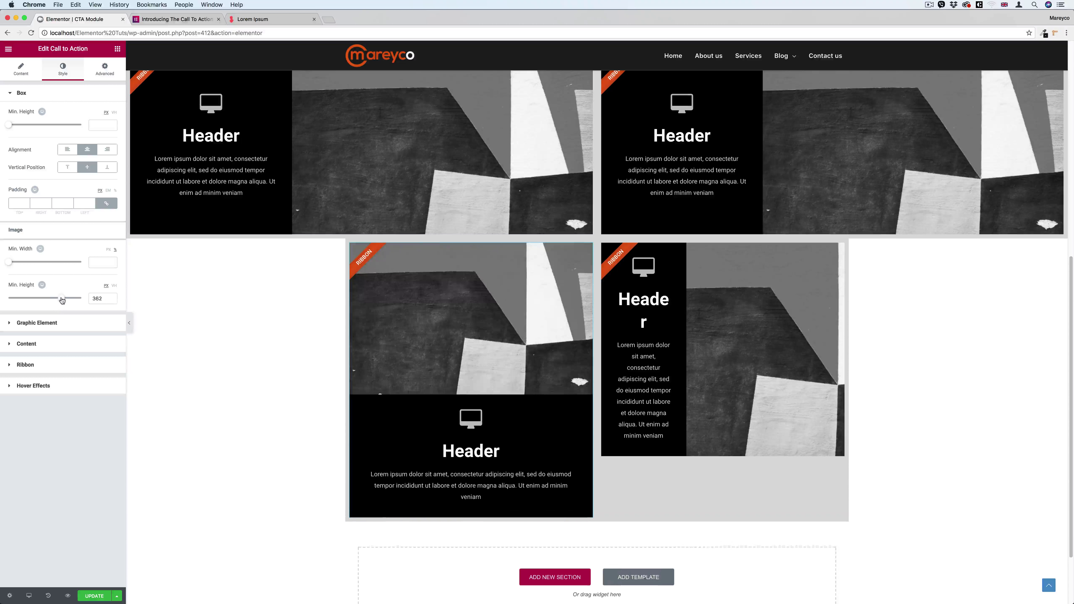
# - Delete the lowest section's right column and replace it with a duplicate of the left column
pyautogui.scroll(-3, 240, 316)
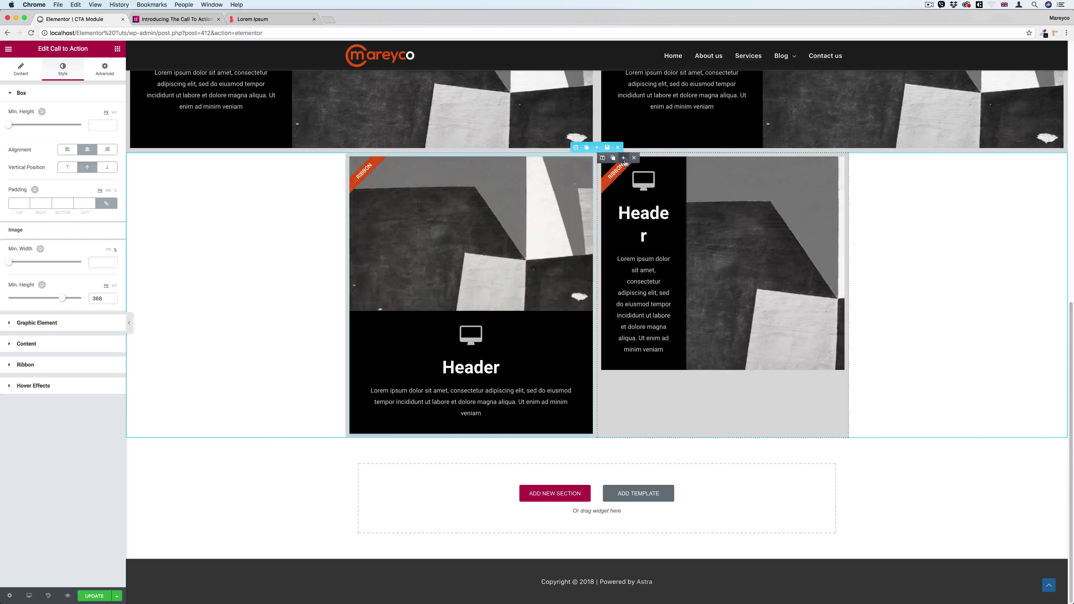
pyautogui.click(633, 158)
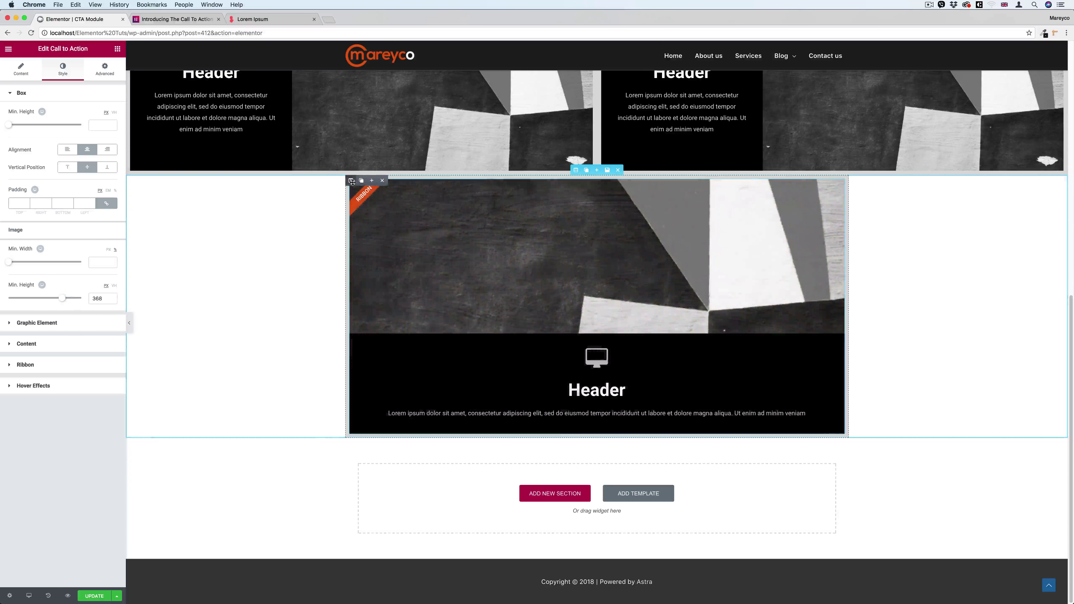
pyautogui.click(362, 181)
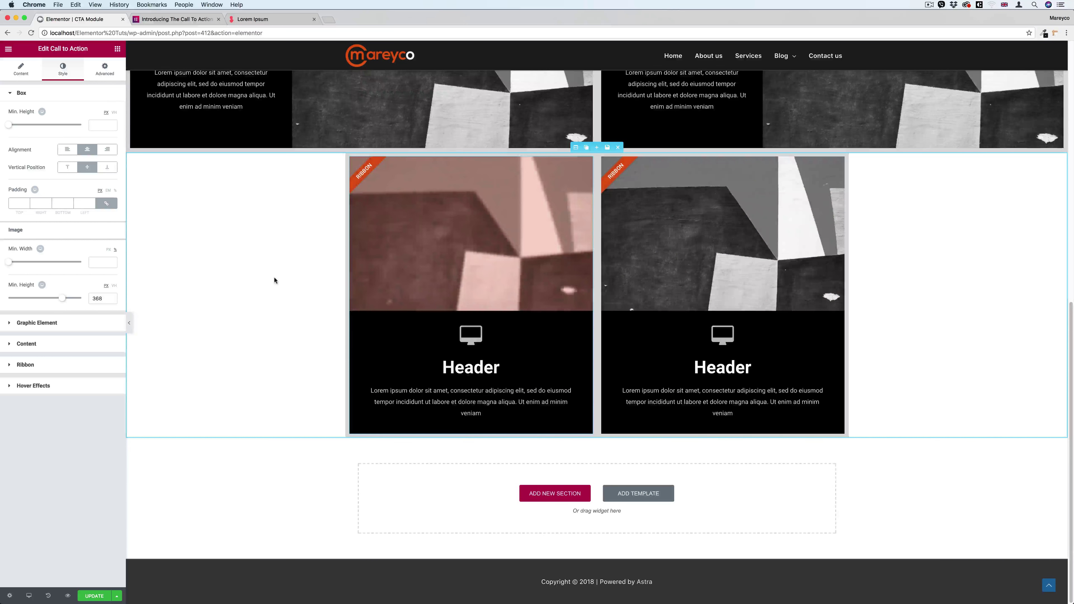
# - Review the layouts of all Call to Action sections from the start to the end of the page
pyautogui.scroll(10, 274, 276)
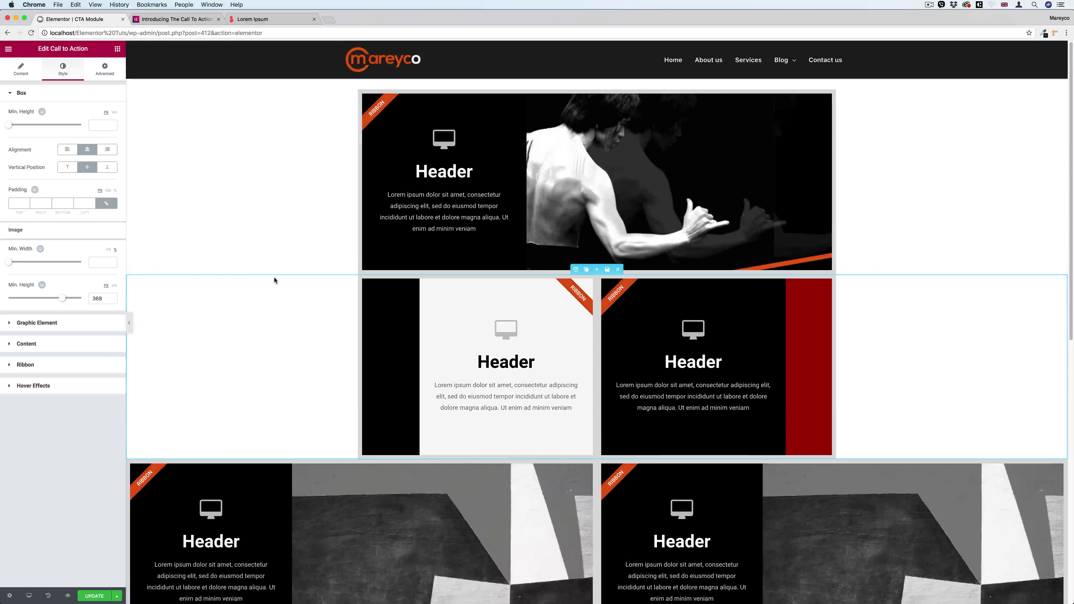
pyautogui.scroll(-6, 274, 276)
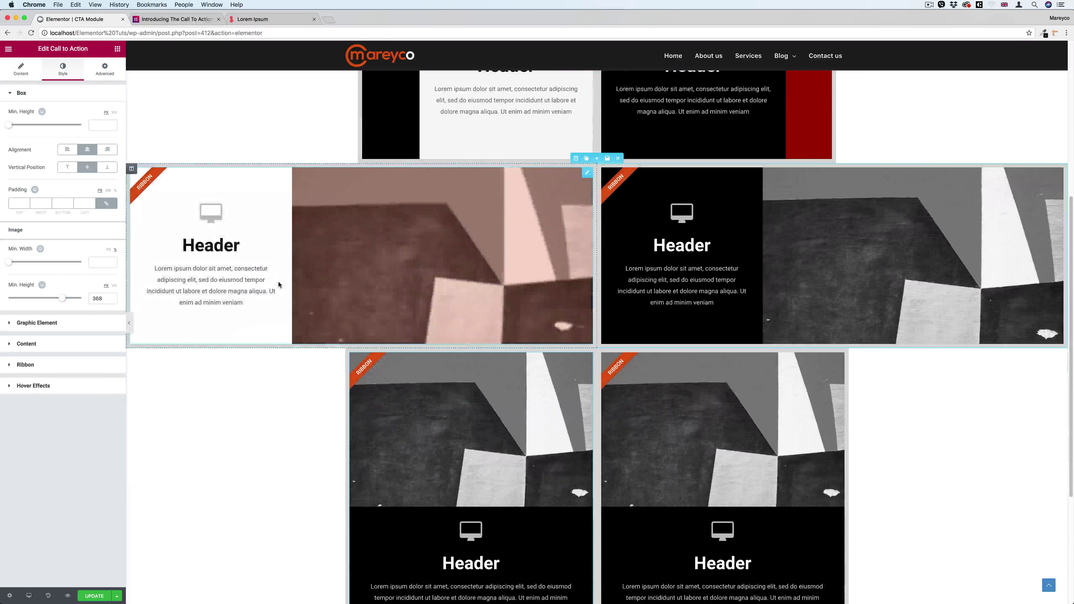
pyautogui.scroll(-4, 283, 289)
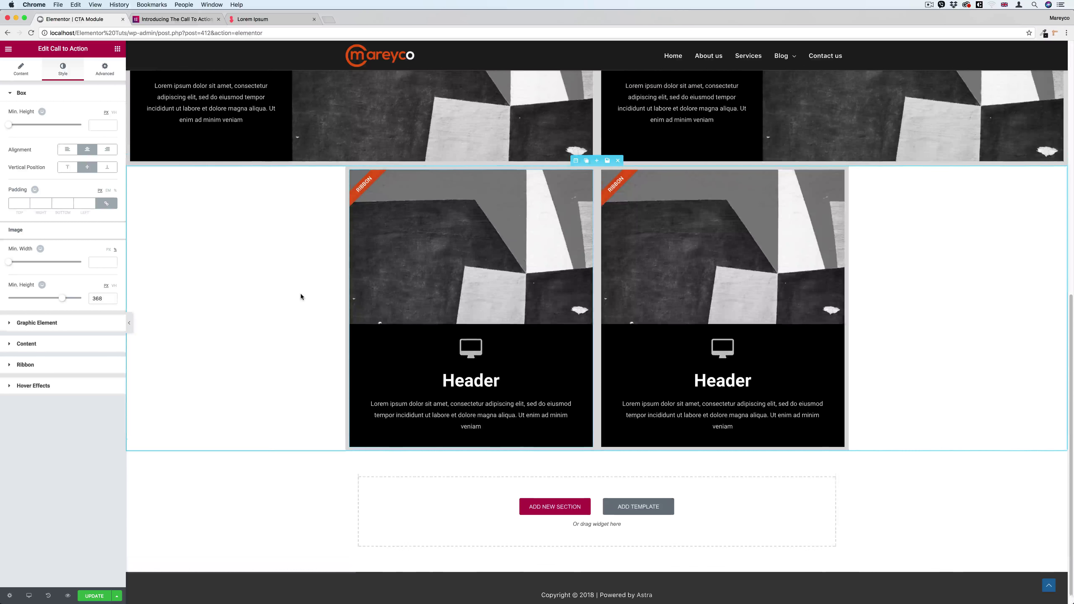
pyautogui.scroll(4, 300, 294)
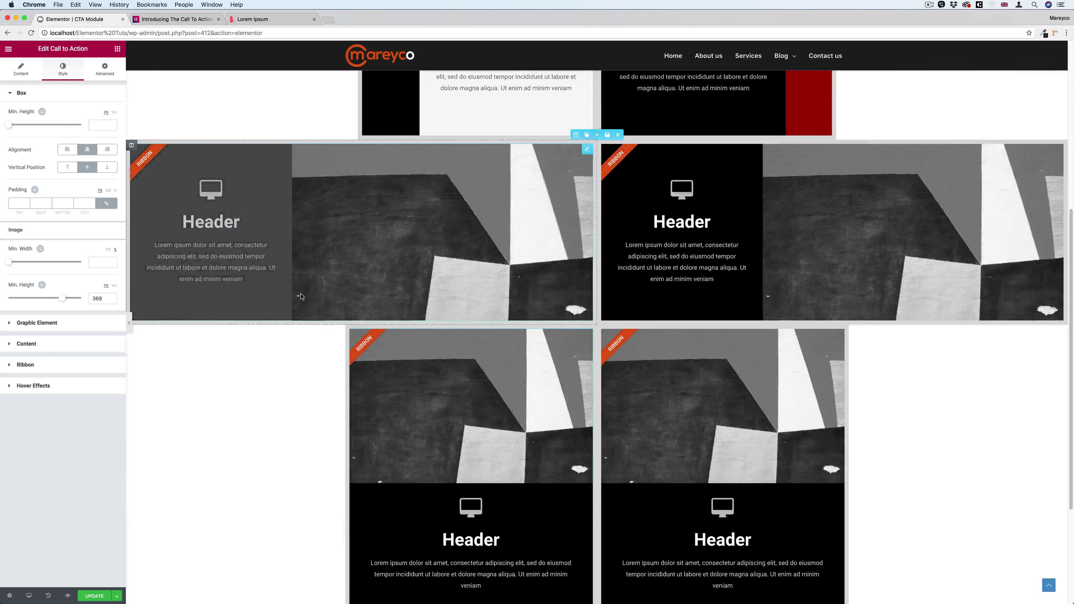
pyautogui.scroll(2, 298, 297)
pyautogui.scroll(-6, 295, 299)
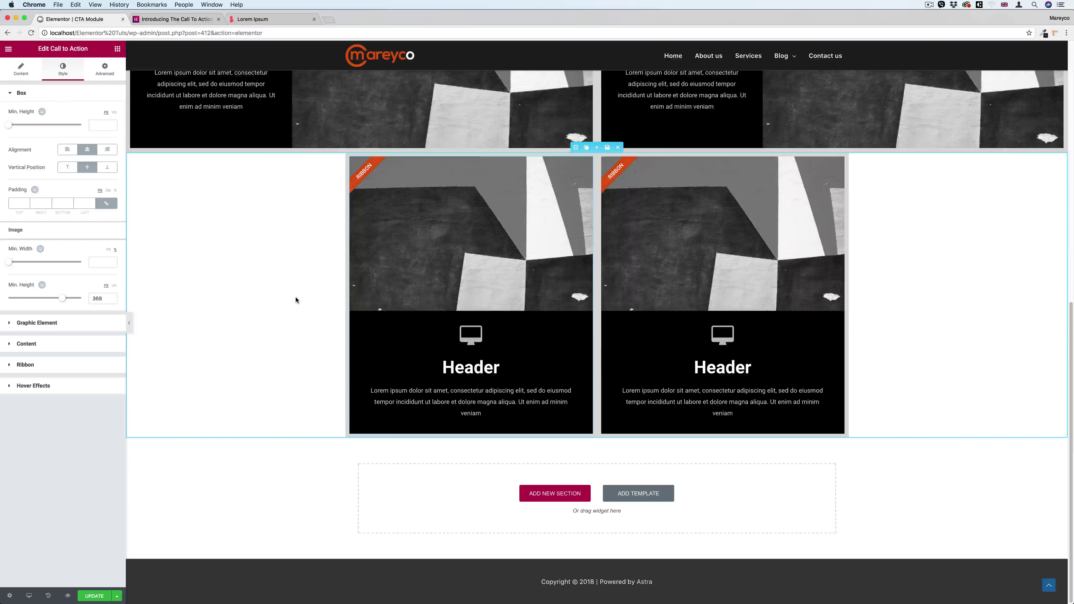
pyautogui.scroll(10, 295, 299)
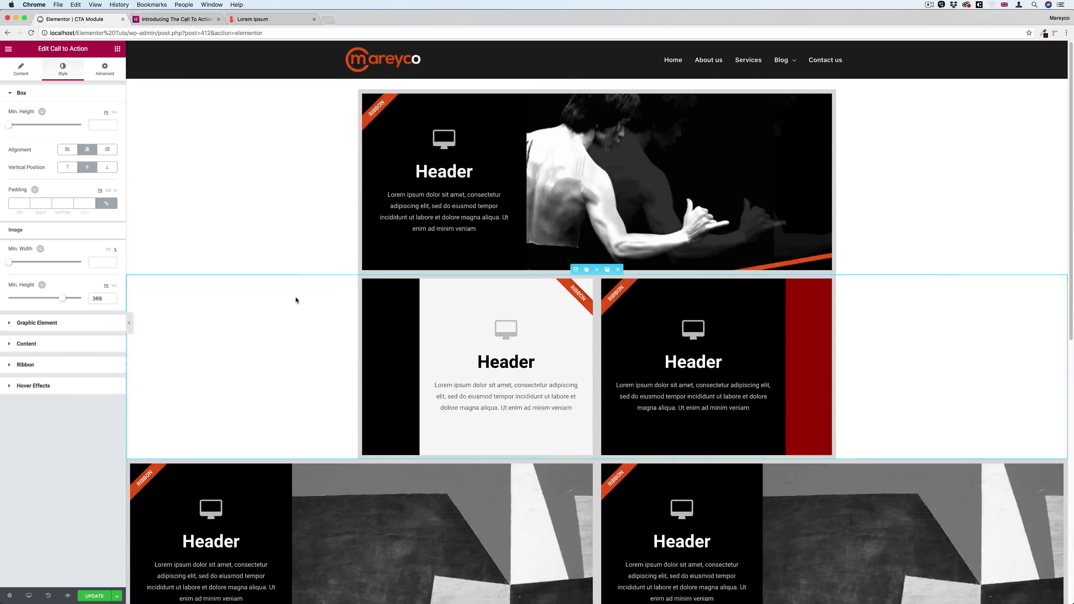
pyautogui.scroll(-1, 295, 299)
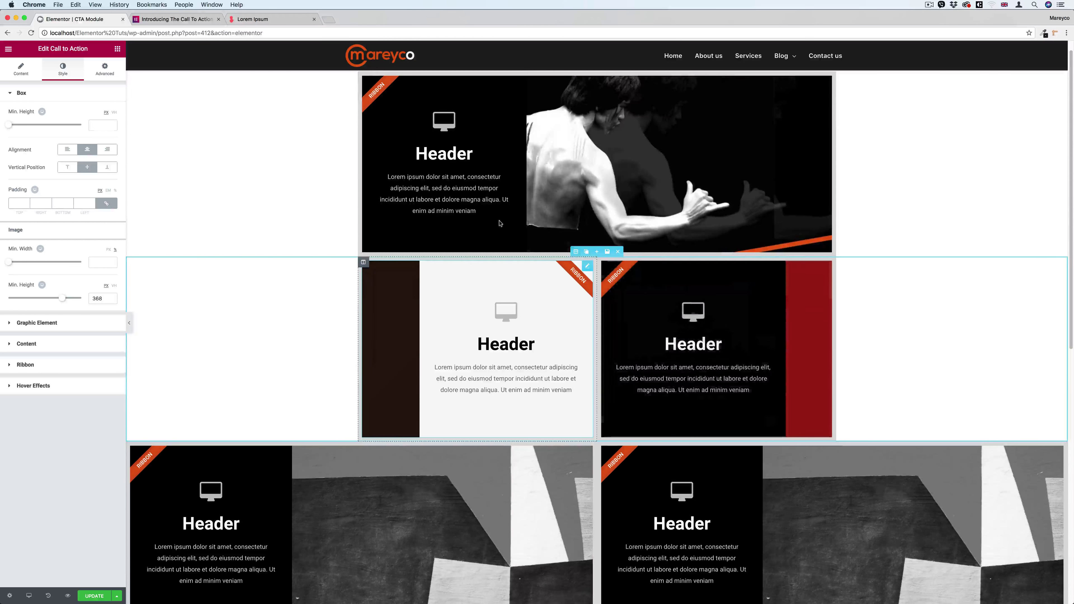
pyautogui.scroll(-3, 295, 254)
pyautogui.scroll(1, 298, 253)
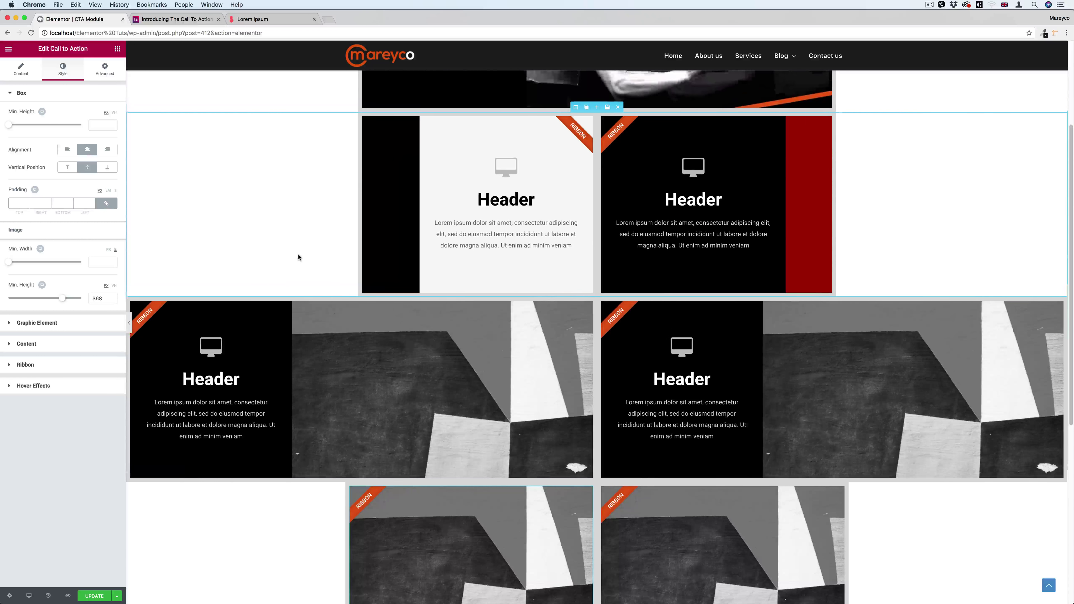
pyautogui.scroll(2, 297, 256)
pyautogui.scroll(-2, 296, 254)
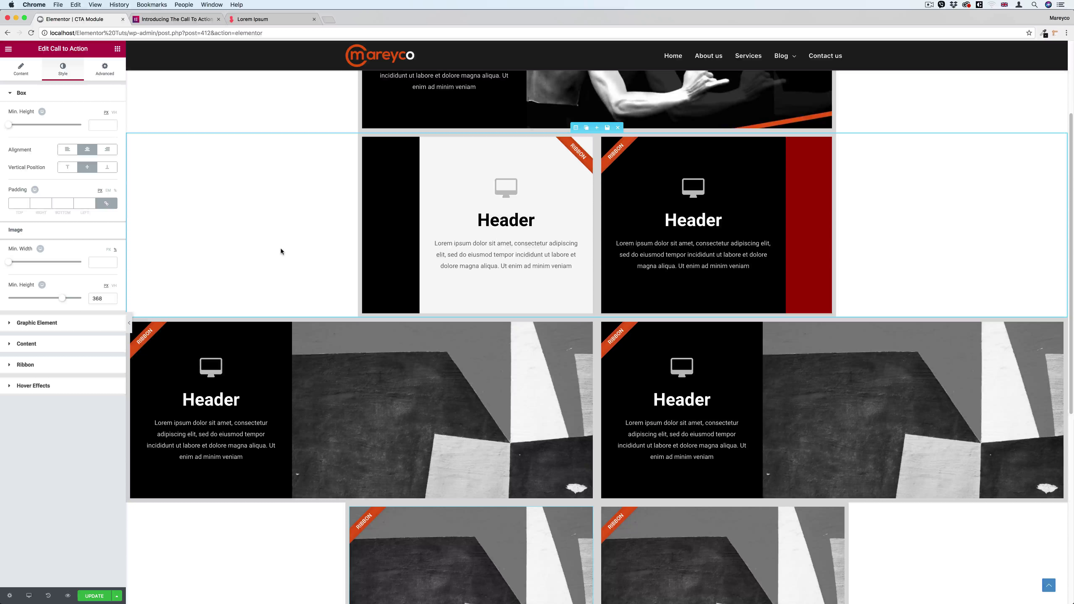
pyautogui.scroll(-1, 280, 251)
pyautogui.scroll(3, 280, 250)
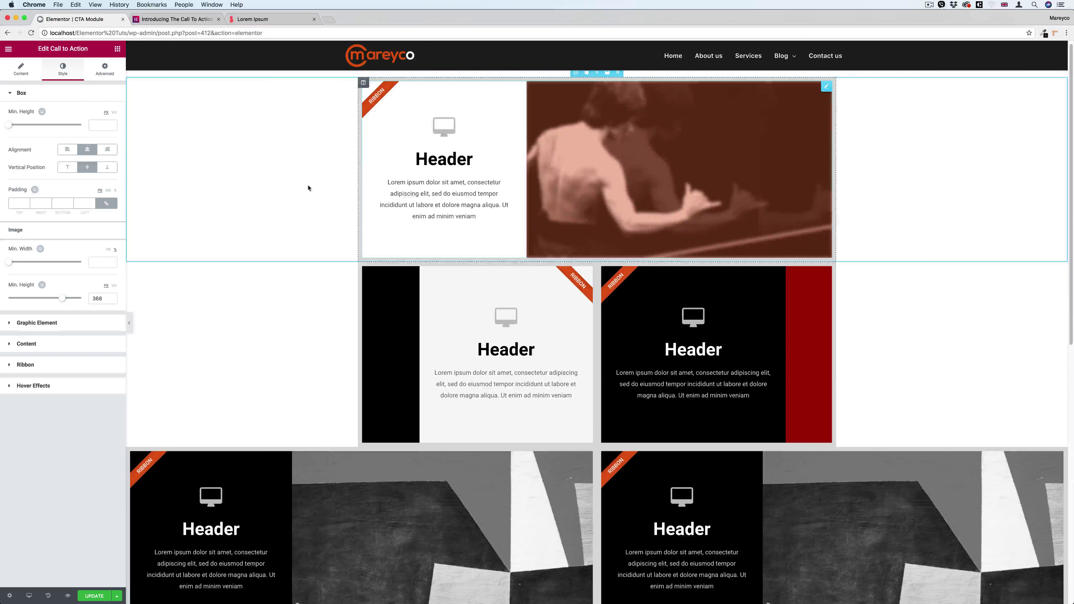
pyautogui.scroll(-6, 308, 188)
pyautogui.scroll(2, 393, 164)
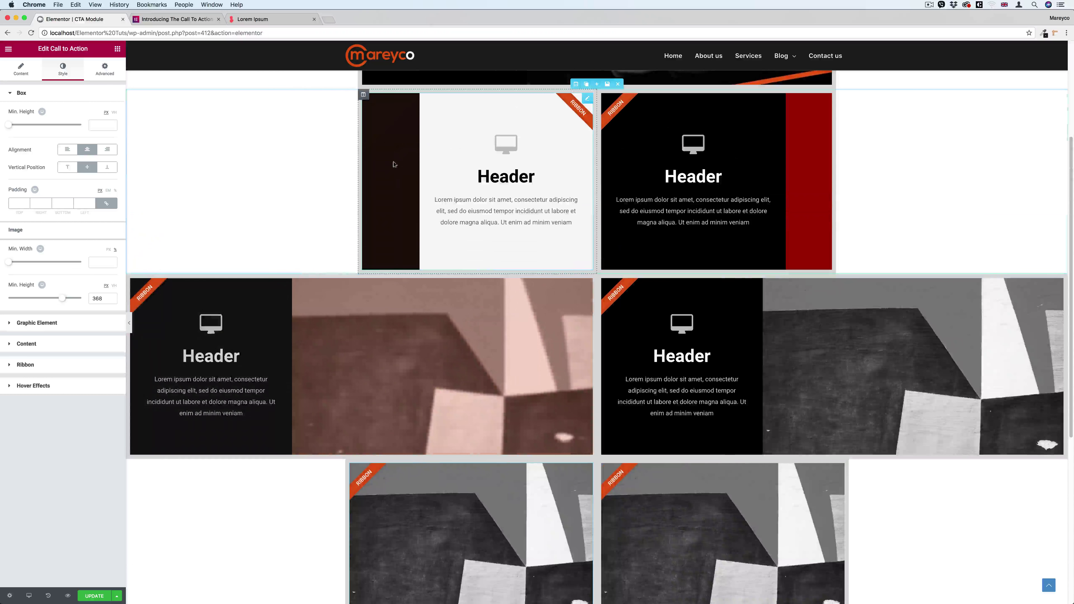
# - Check the image and layout settings of the second section's left widget
pyautogui.scroll(4, 394, 203)
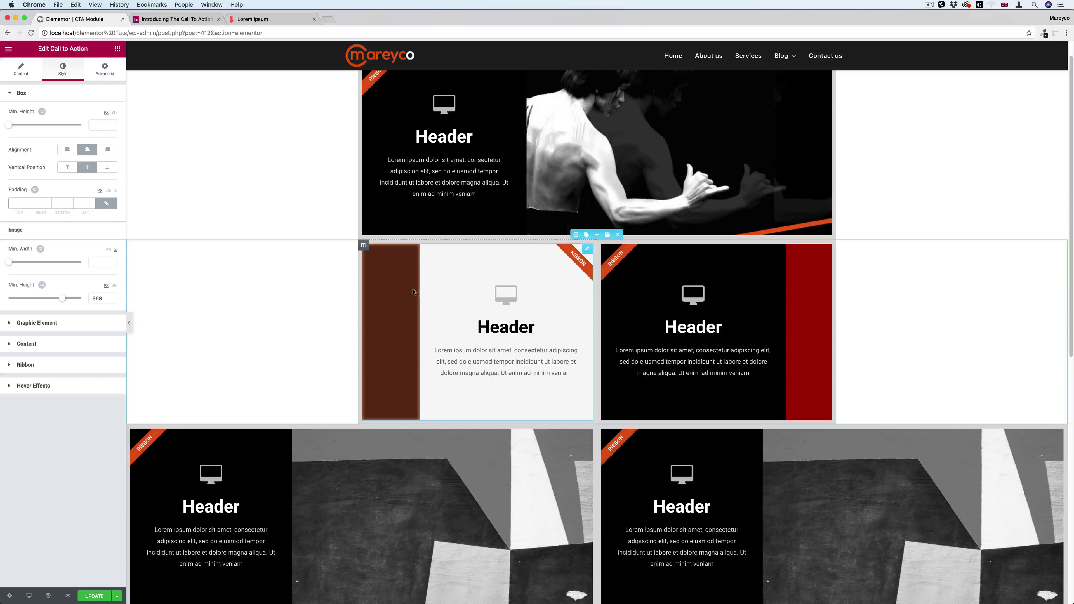
pyautogui.click(21, 68)
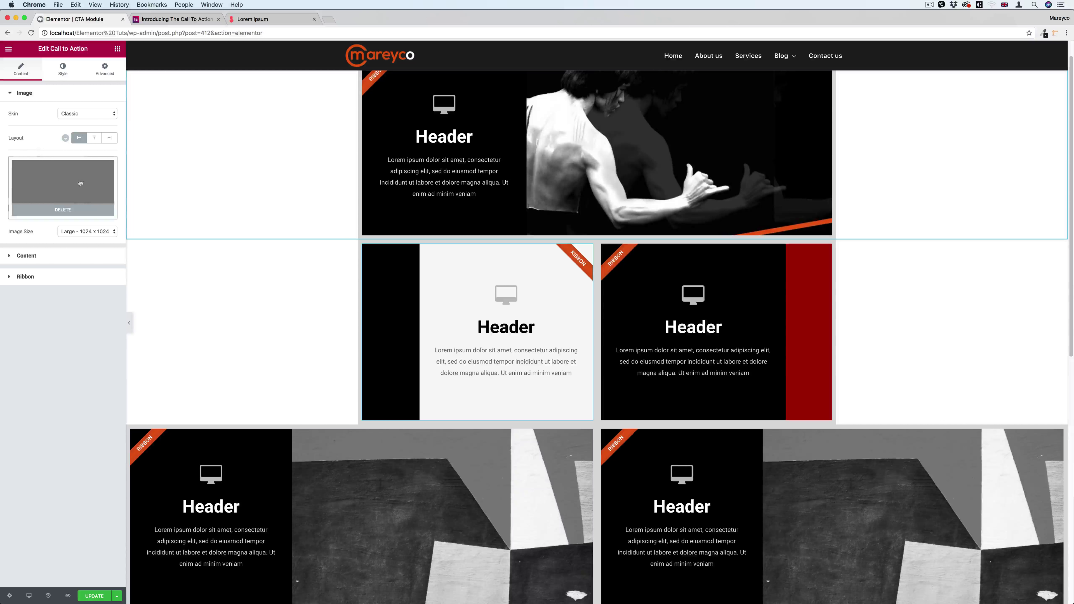
pyautogui.scroll(-4, 285, 300)
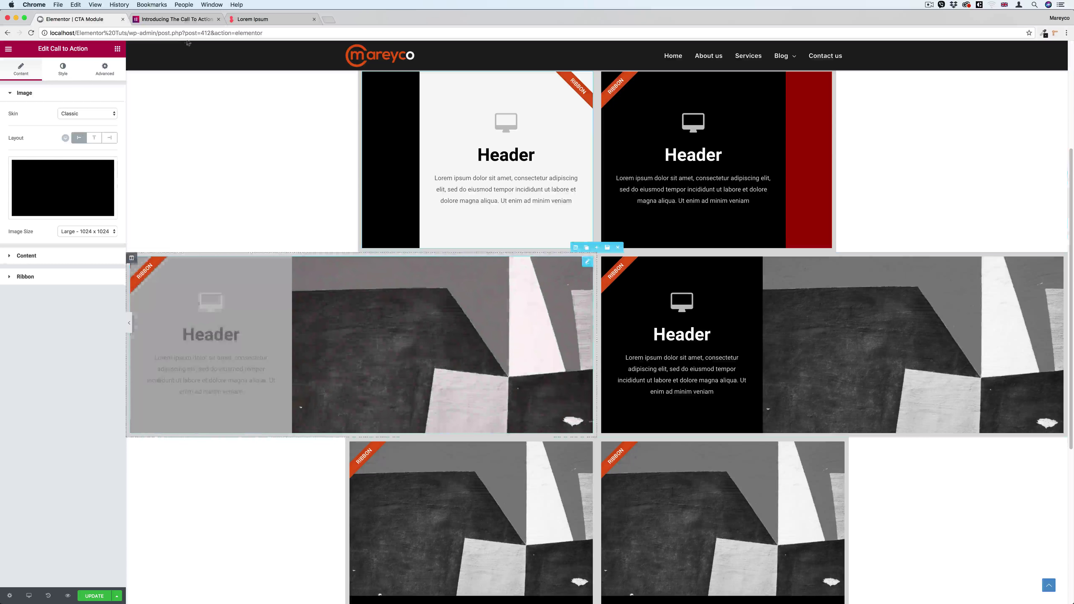
# - Switch to the Elementor Call to Action article and look over its example boxes with images, ribbons and buttons
pyautogui.hotkey('ctrl', 'Tab')
pyautogui.scroll(-8, 249, 241)
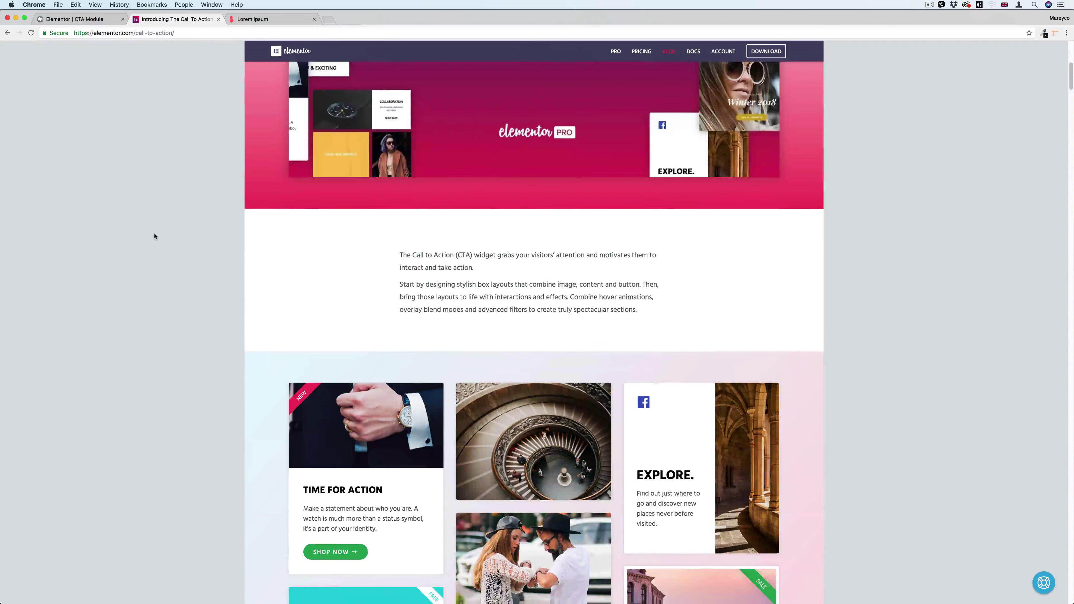
pyautogui.scroll(-5, 384, 287)
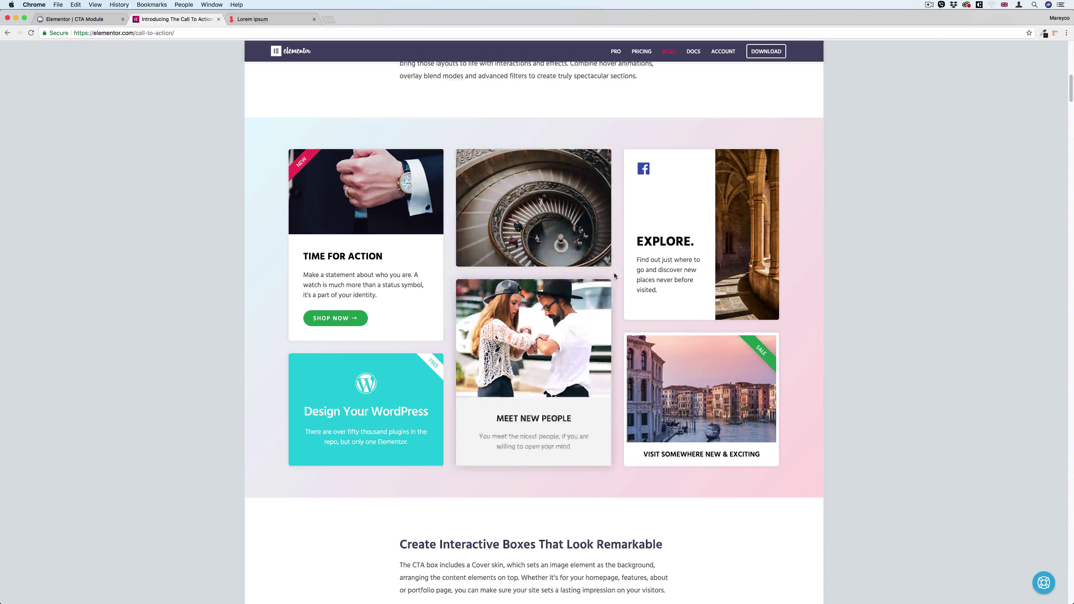
# - Return to the Elementor editor and set the button text of the lowest section's left widget to "Click Here"
pyautogui.click(86, 20)
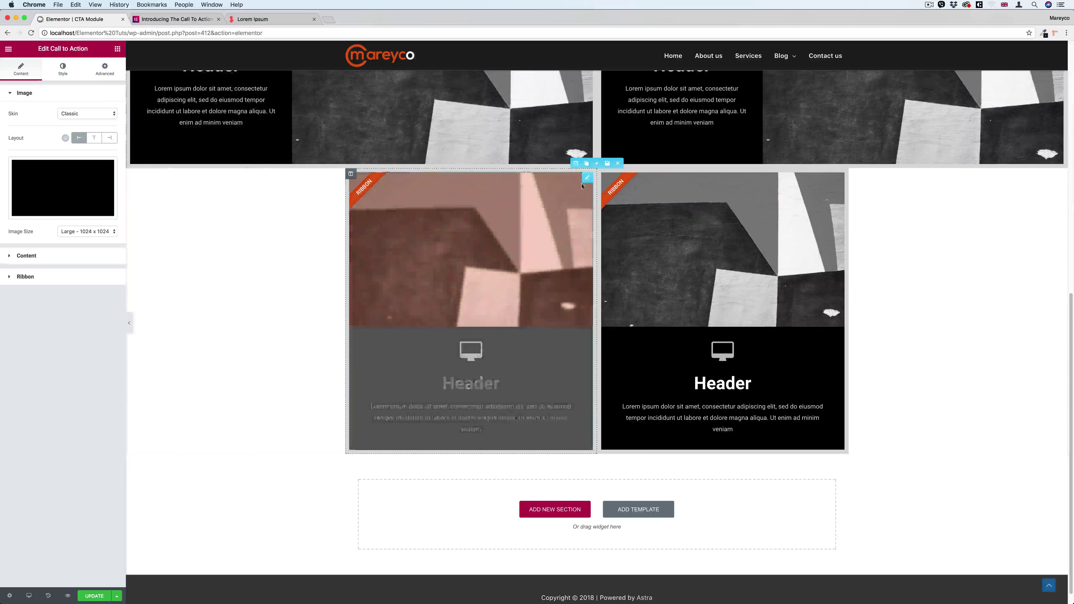
pyautogui.click(45, 260)
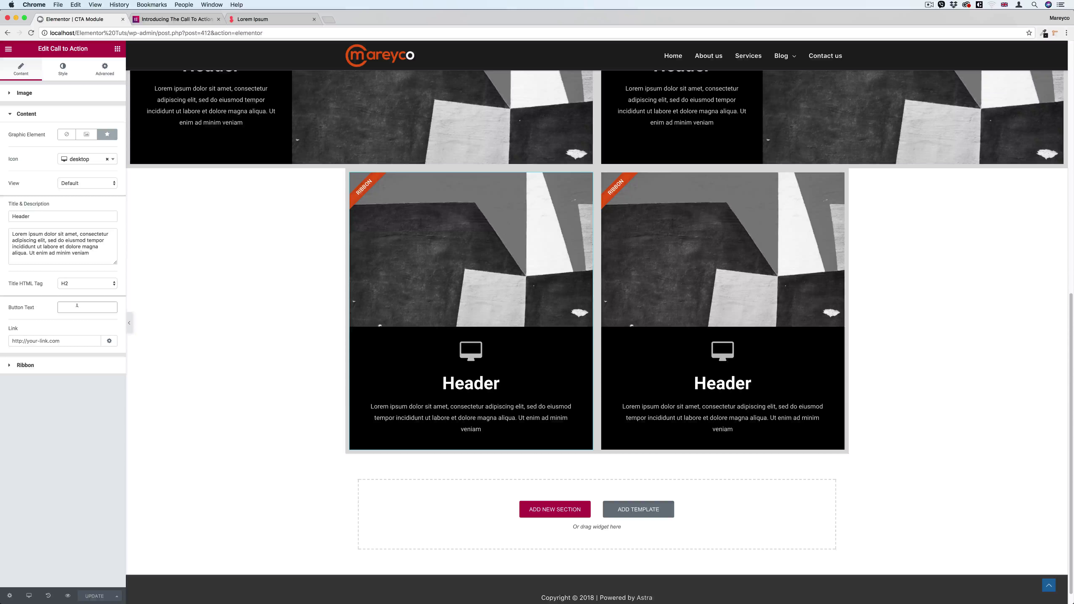
pyautogui.write('Click Here')
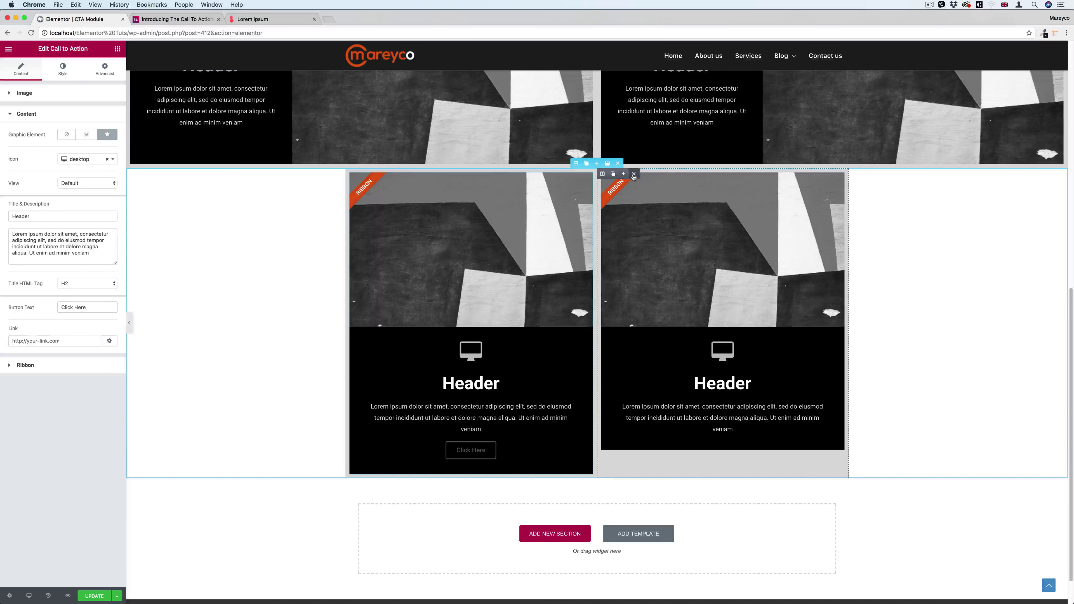
# - Delete the lowest section's right column and duplicate the left column containing the "Click Here" button
pyautogui.click(633, 175)
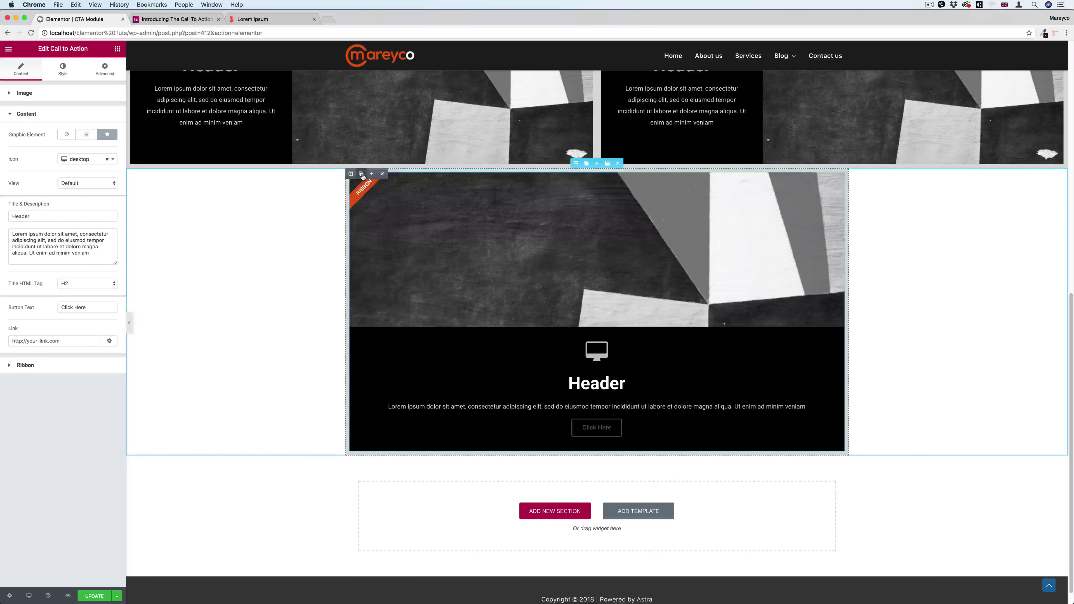
pyautogui.click(362, 175)
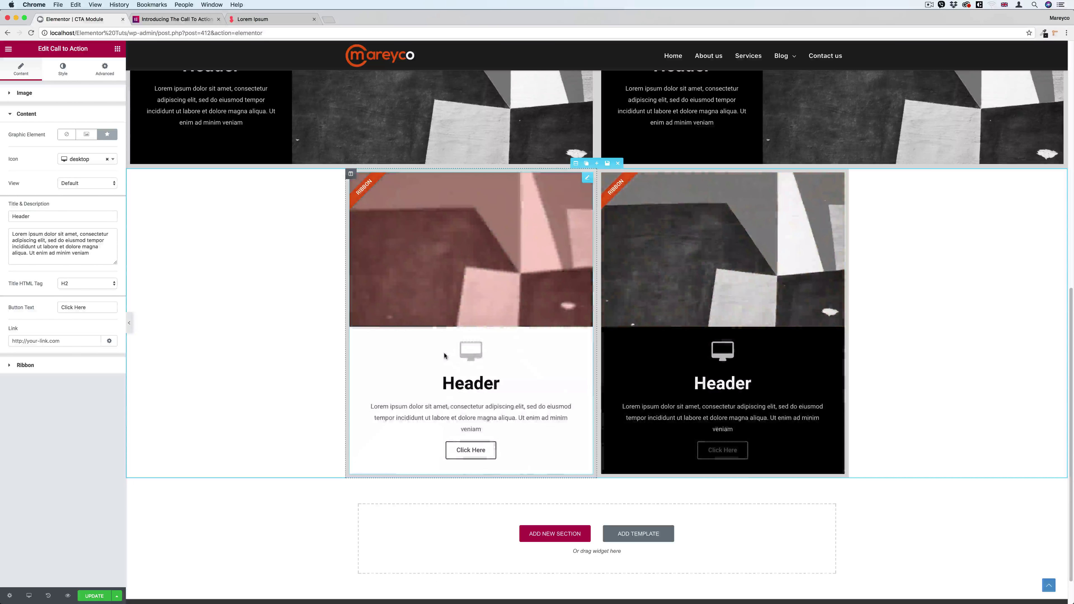
# - Switch to the Elementor Call to Action article and review its layout, graphic element, hover animation, blend mode and filter examples
pyautogui.scroll(3, 172, 239)
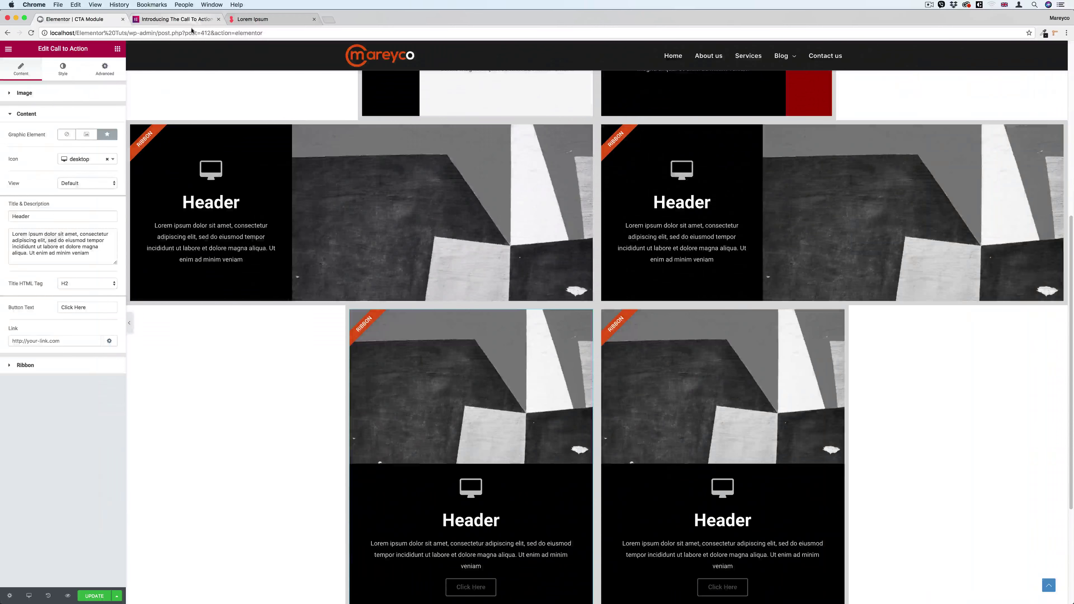
pyautogui.click(192, 19)
pyautogui.scroll(4, 402, 260)
pyautogui.scroll(-10, 402, 260)
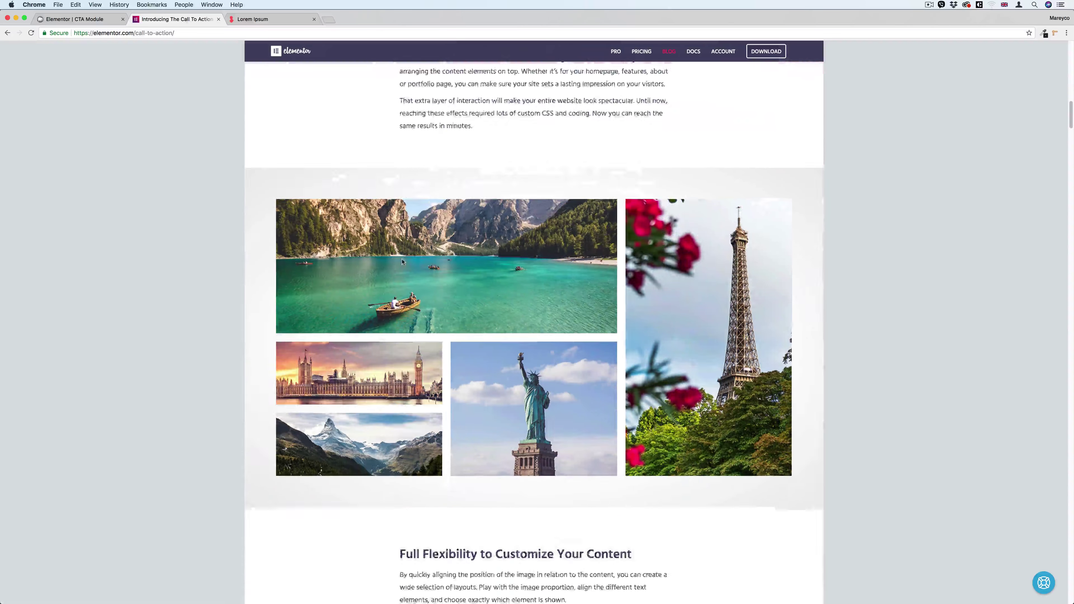
pyautogui.scroll(-15, 401, 259)
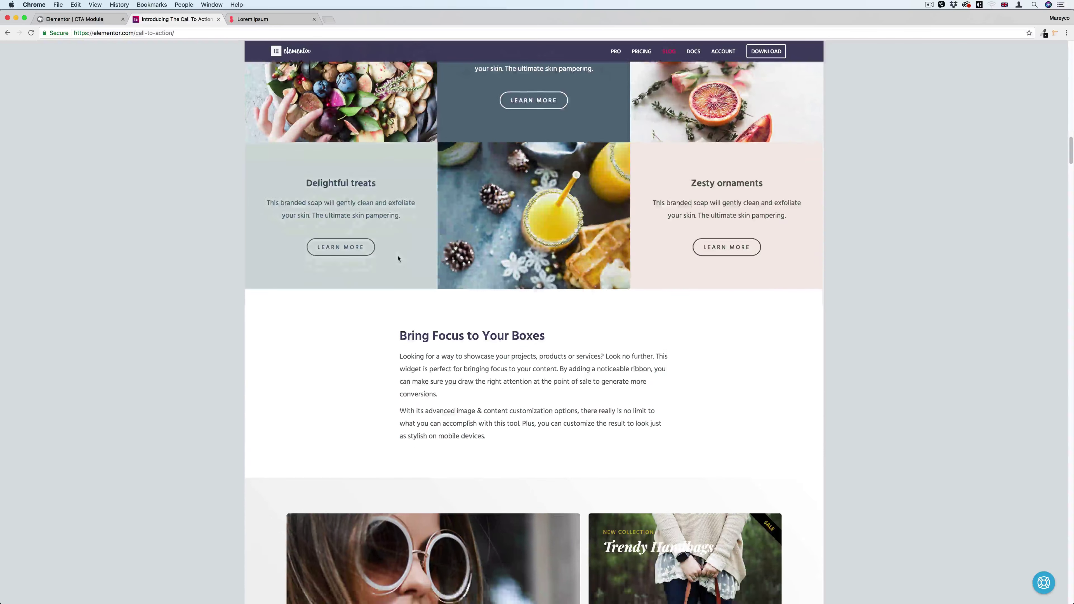
pyautogui.scroll(-12, 397, 258)
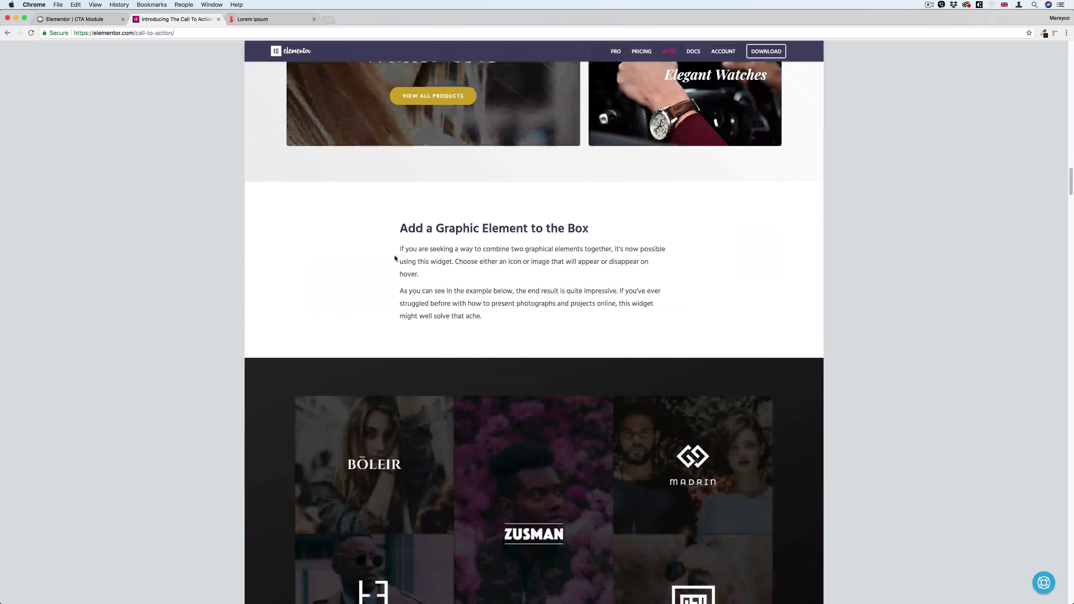
pyautogui.scroll(-15, 396, 258)
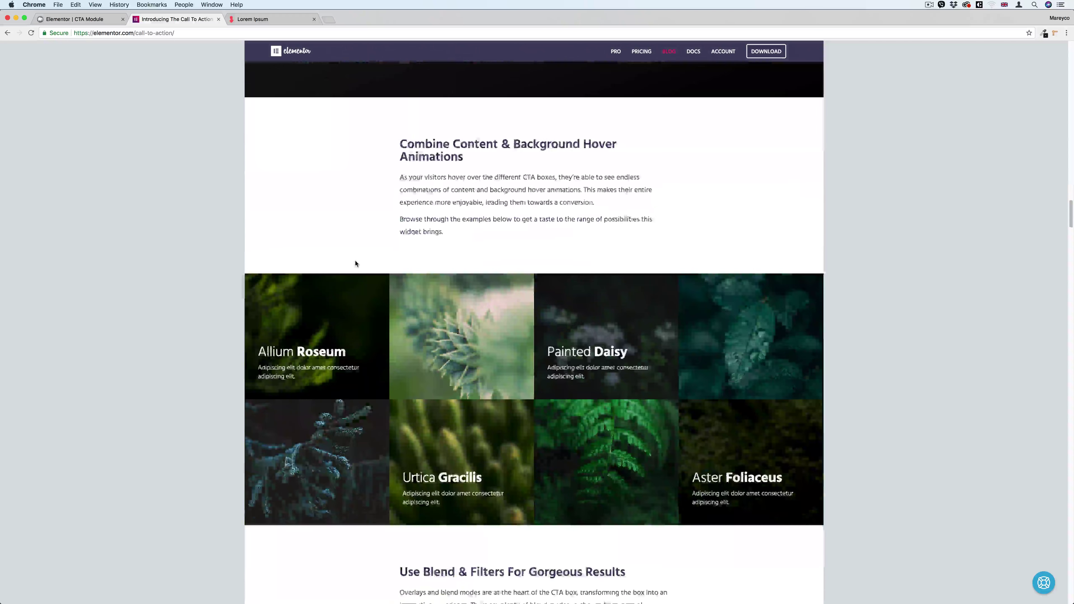
pyautogui.scroll(-5, 355, 261)
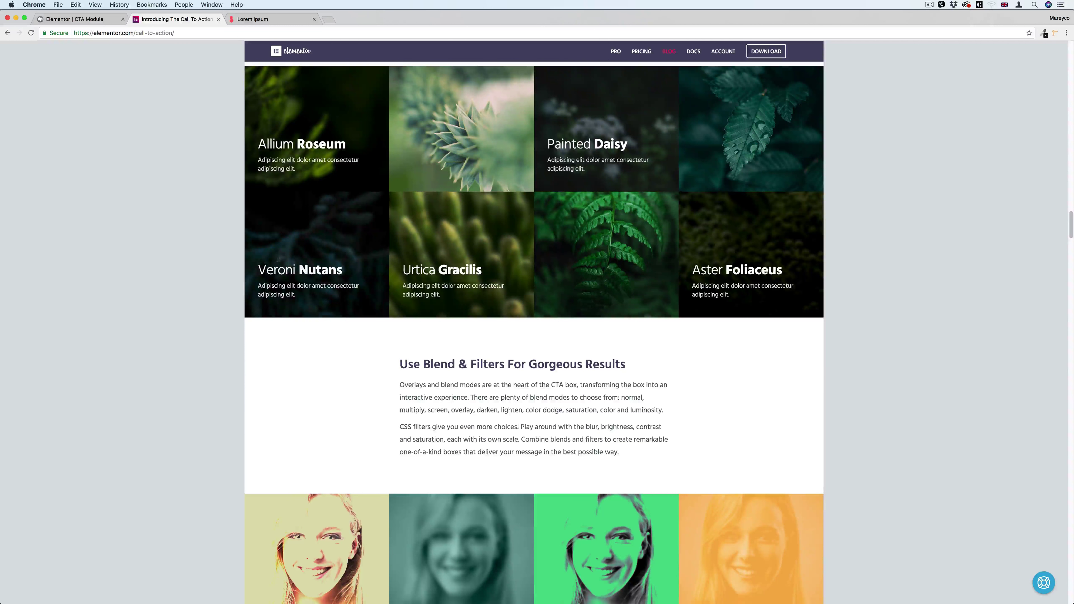
pyautogui.scroll(-8, 278, 268)
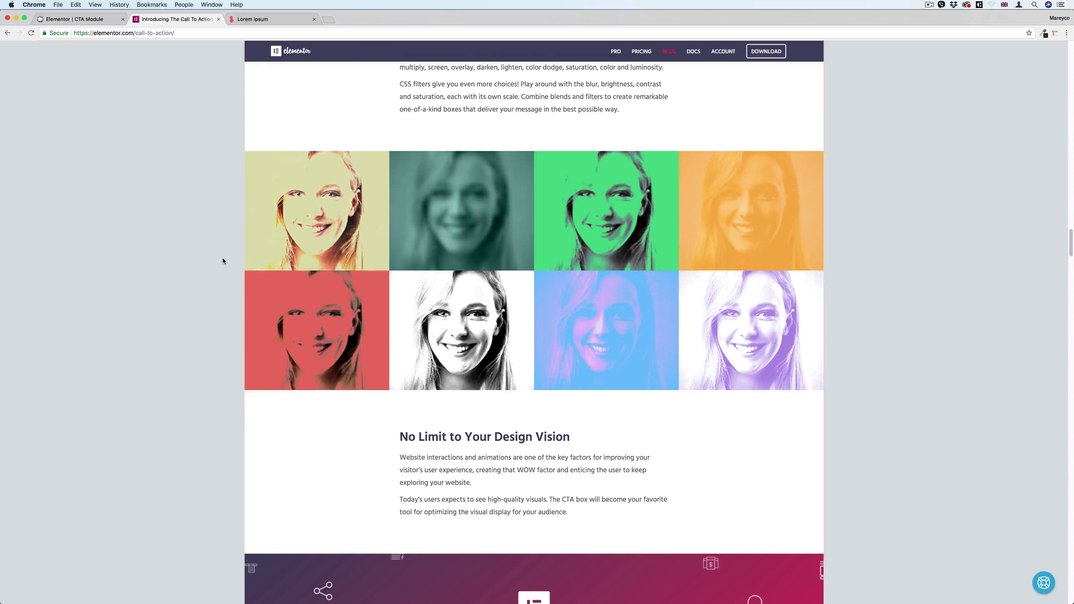